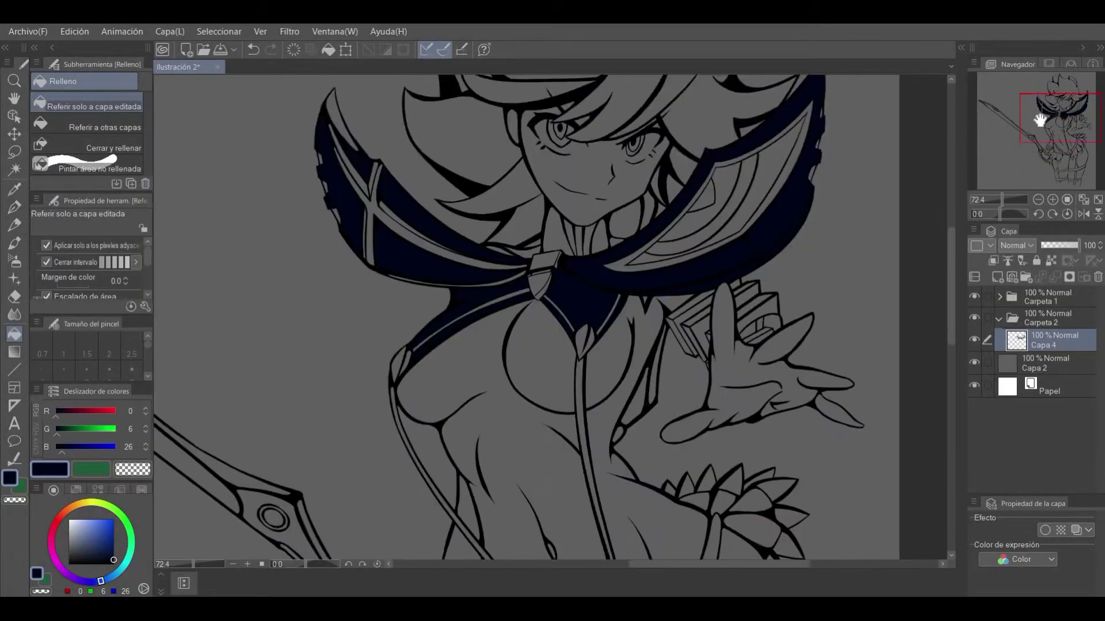
Close the outline along the lower thigh bands with the Pen and erase the overhanging stroke ends
drag(1041, 120, 1041, 132)
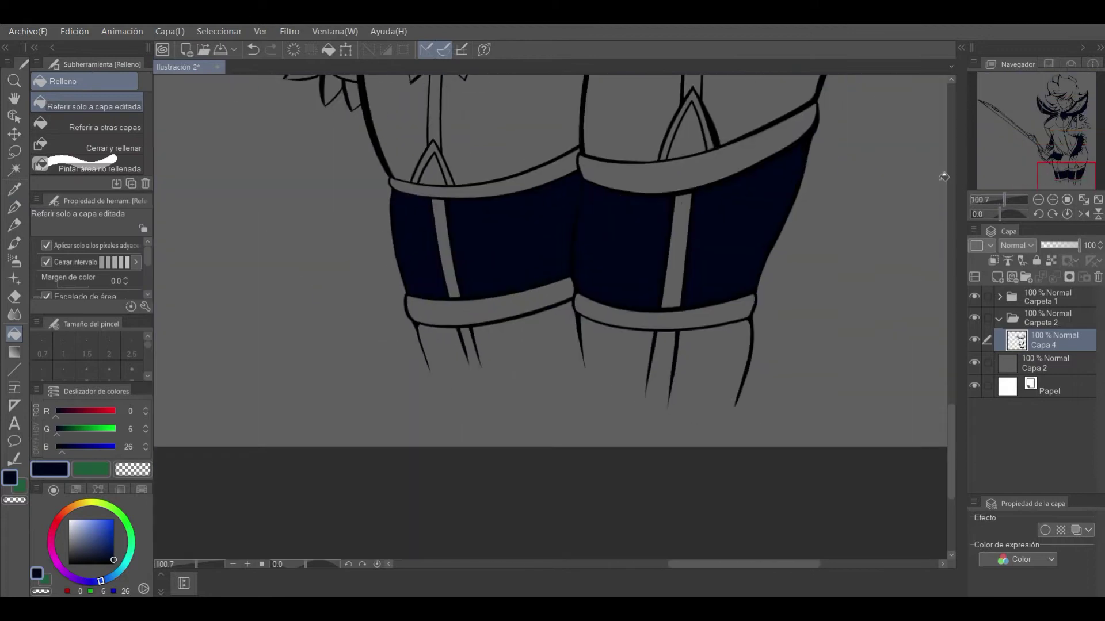
key(p)
mouse_move(420, 374)
mouse_down()
mouse_move(604, 351)
mouse_move(740, 406)
mouse_up()
click(14, 297)
drag(782, 358, 750, 394)
drag(420, 375, 432, 377)
Fill both lower thigh bands navy and erase the navy spill off the white stripe
key(g)
click(501, 345)
click(674, 373)
click(15, 297)
drag(649, 423, 662, 391)
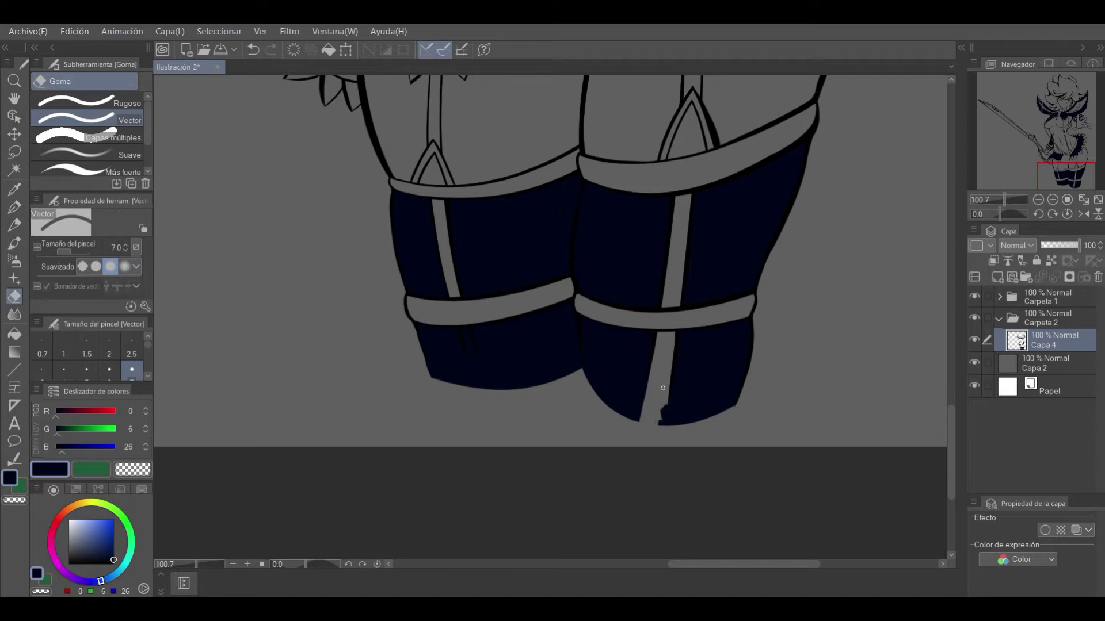
drag(465, 328, 477, 386)
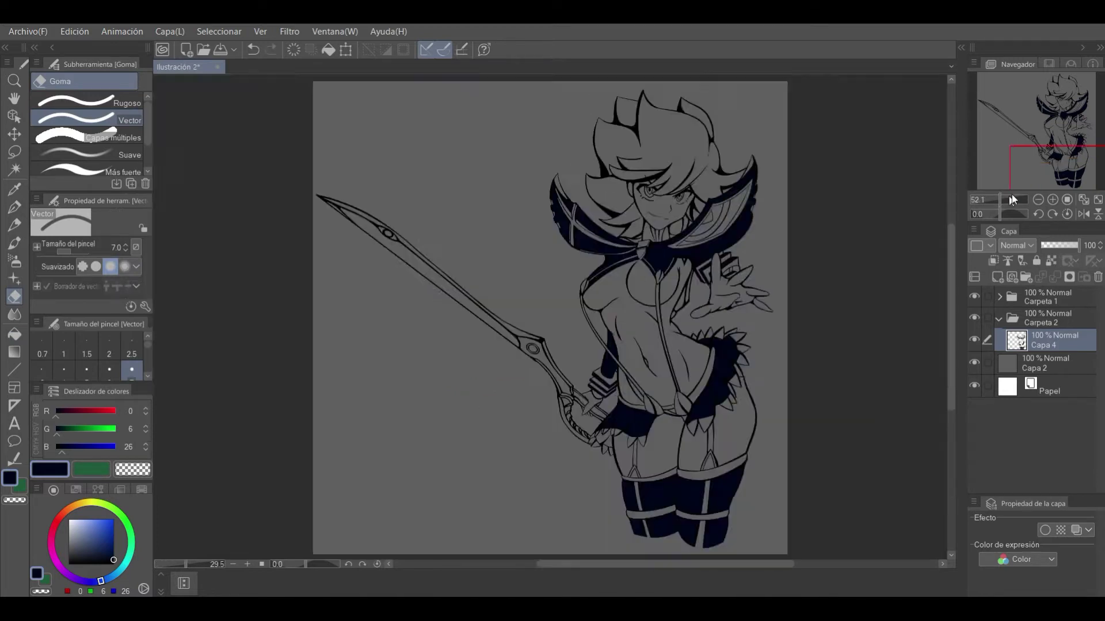
Bring the upper body into view, zooming in and out while toggling between the Pen and Fill tools
click(1047, 126)
key(g)
scroll(501, 294, up, 4)
key(p)
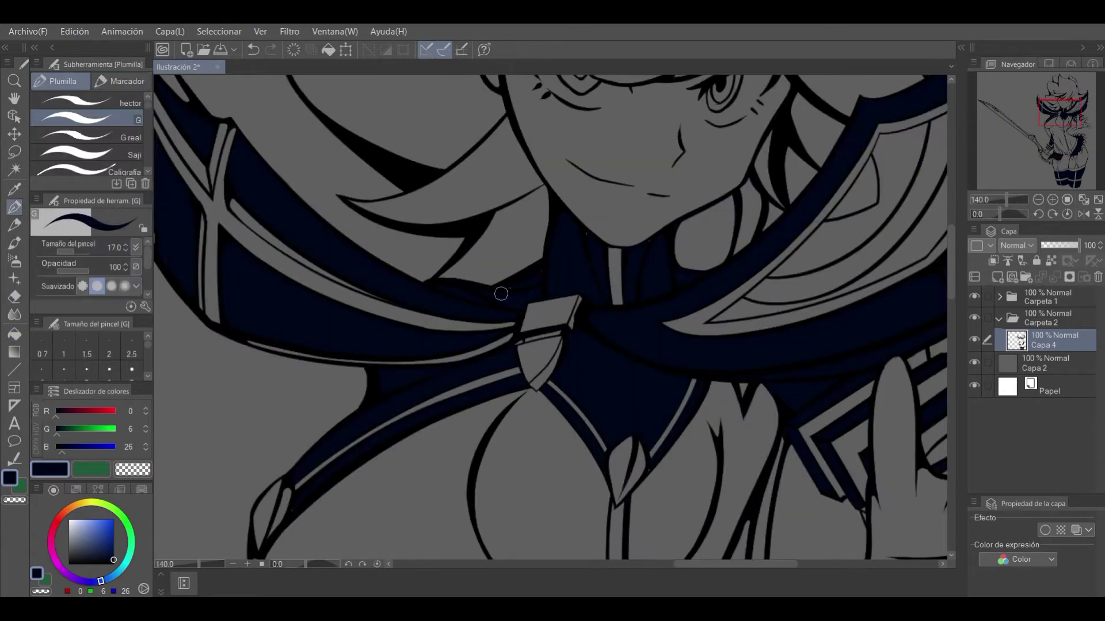
scroll(1027, 152, down, 5)
key(g)
scroll(1027, 151, up, 2)
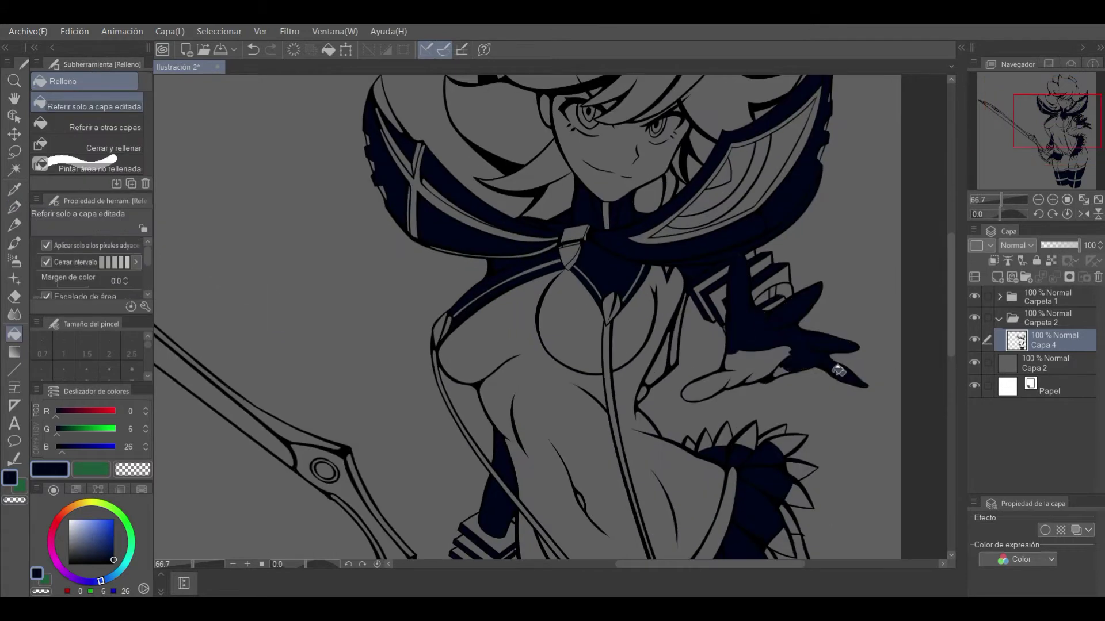
scroll(1026, 151, down, 2)
scroll(1026, 151, up, 4)
key(p)
scroll(1003, 195, up, 2)
key(g)
key(p)
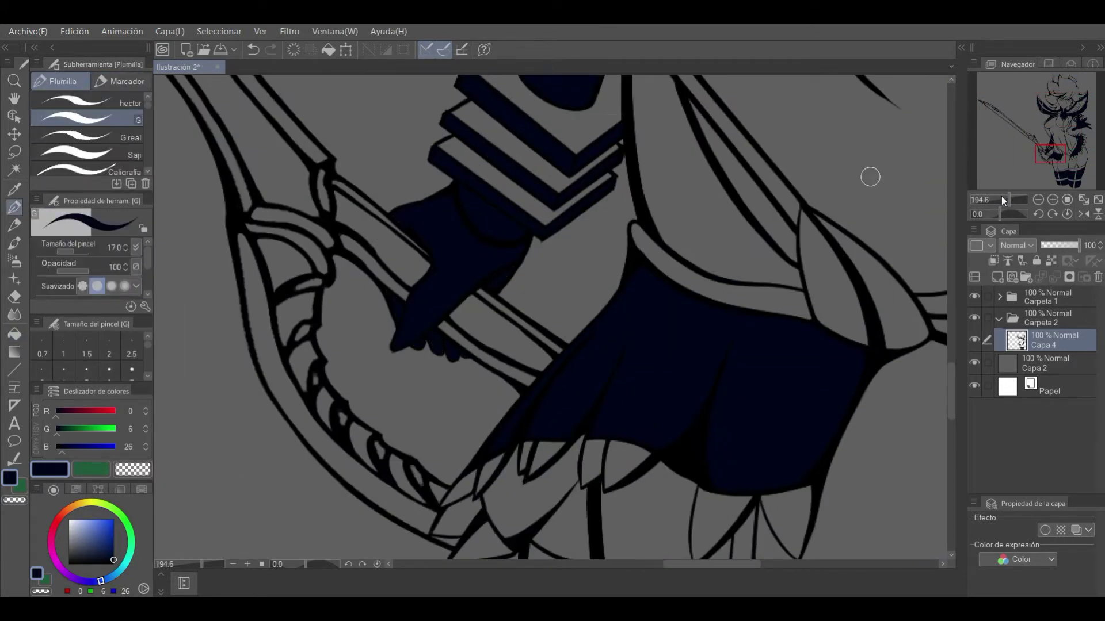
scroll(1002, 199, down, 3)
scroll(491, 350, up, 3)
scroll(1012, 171, down, 4)
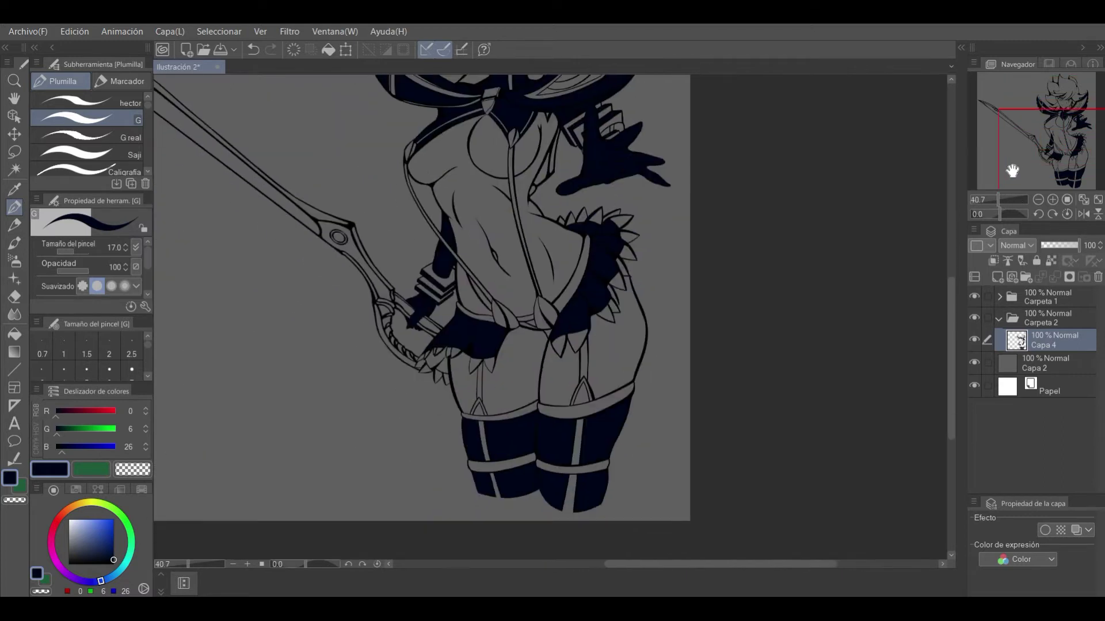
scroll(1012, 171, down, 2)
Add new layer Capa 5 and set the colour to red (182,6,26)
click(997, 277)
drag(56, 410, 99, 411)
key(g)
scroll(1045, 145, up, 4)
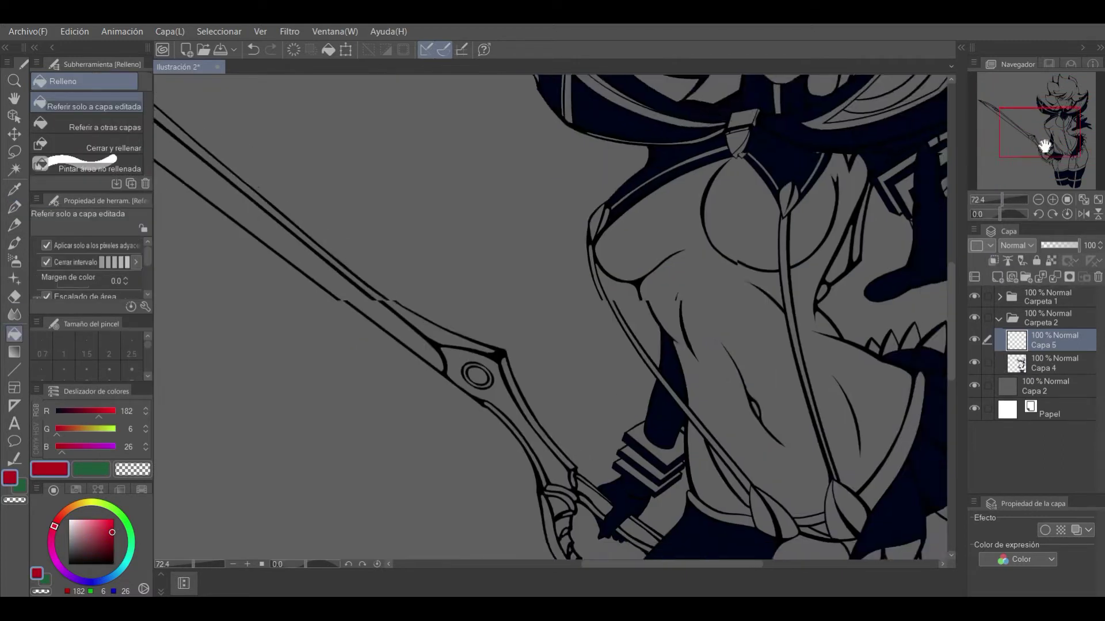
drag(1044, 146, 1067, 143)
Fill the body straps, belt, garter straps and stocking bands red
click(525, 407)
click(644, 254)
click(590, 306)
scroll(531, 394, down, 1)
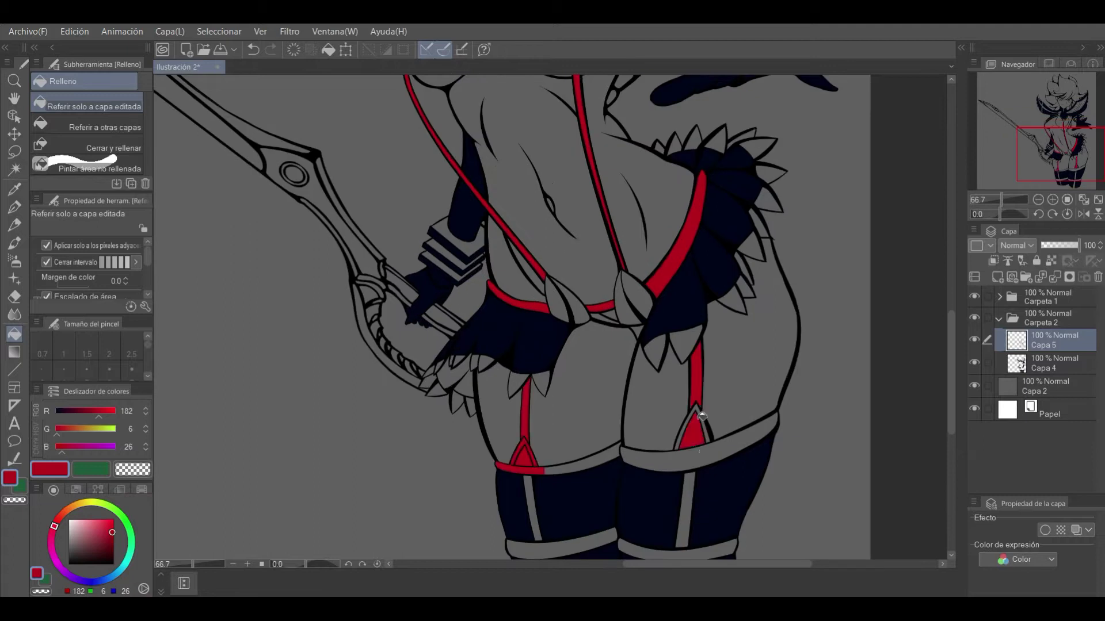
click(691, 443)
click(546, 374)
Paint red along the stocking's bottom edge and fill the grey gap in the left stocking
key(p)
scroll(737, 383, up, 2)
drag(689, 385, 716, 386)
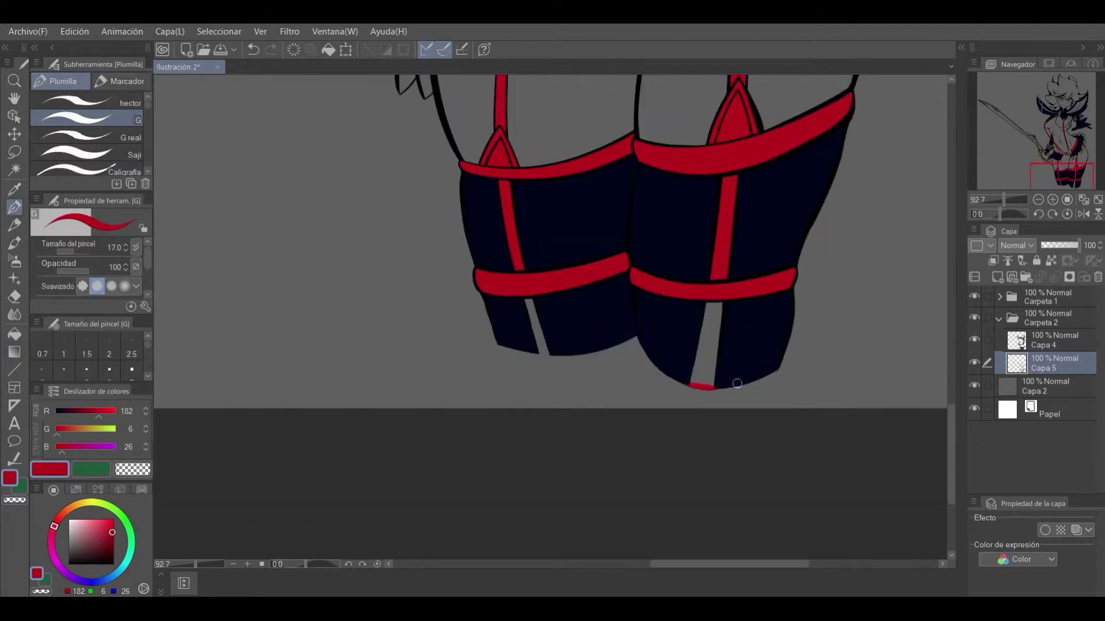
key(g)
click(541, 345)
scroll(1042, 152, down, 2)
Fill the collar strips and both shoulder-wing trims red
mouse_move(1042, 151)
mouse_down()
mouse_move(1012, 119)
mouse_move(1003, 209)
mouse_up()
scroll(522, 271, up, 2)
click(523, 271)
click(806, 142)
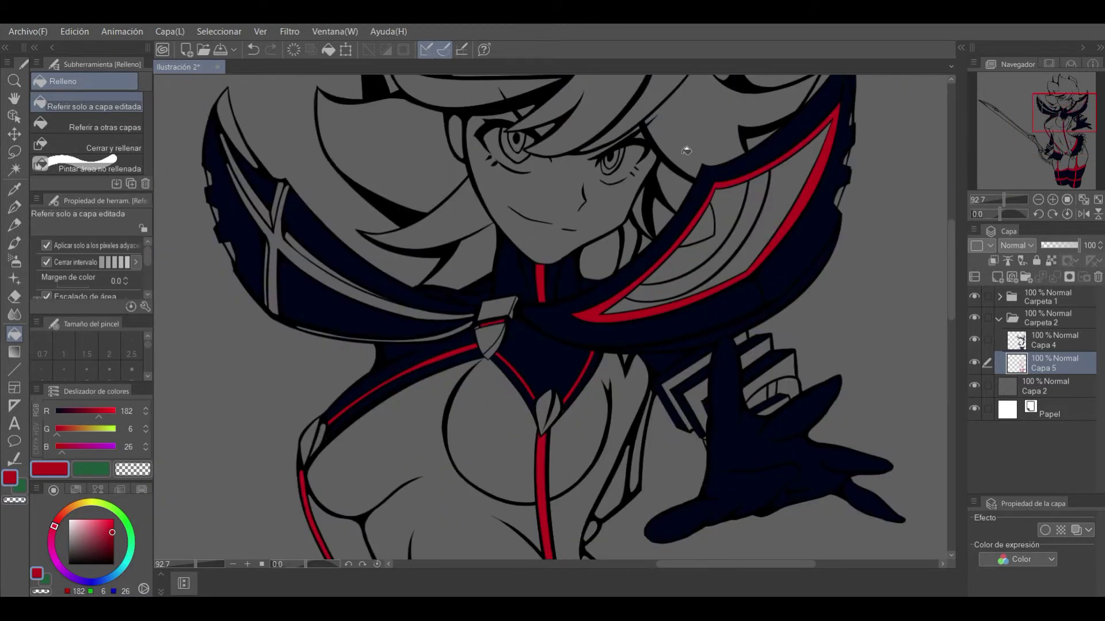
click(374, 288)
Zoom around the figure and sample the navy back from the outfit
scroll(1002, 201, down, 2)
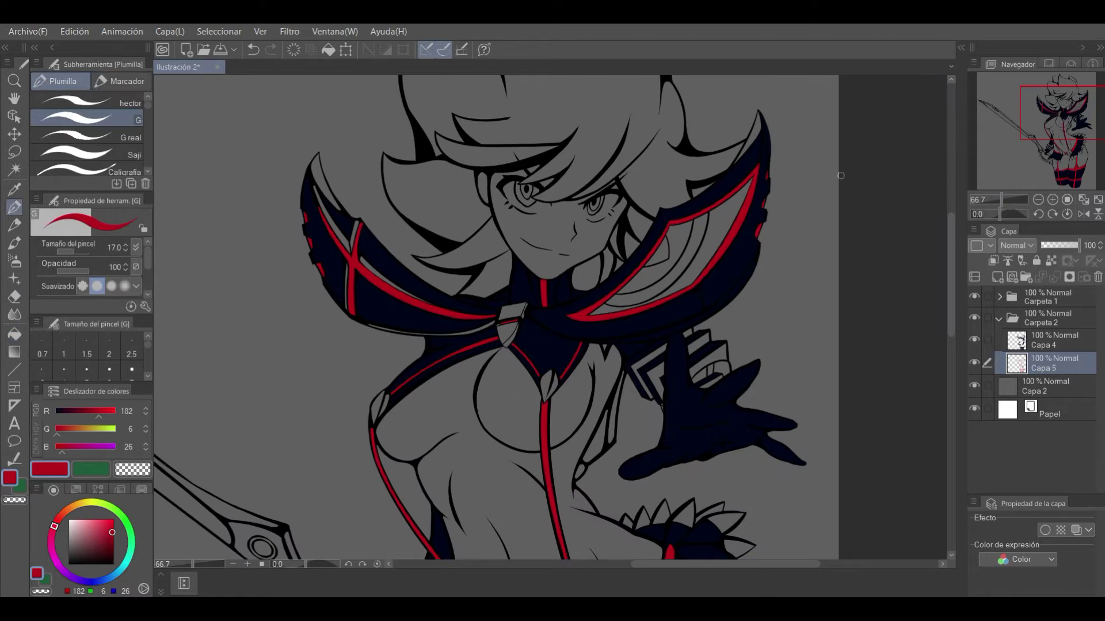
scroll(816, 148, down, 3)
scroll(676, 223, up, 1)
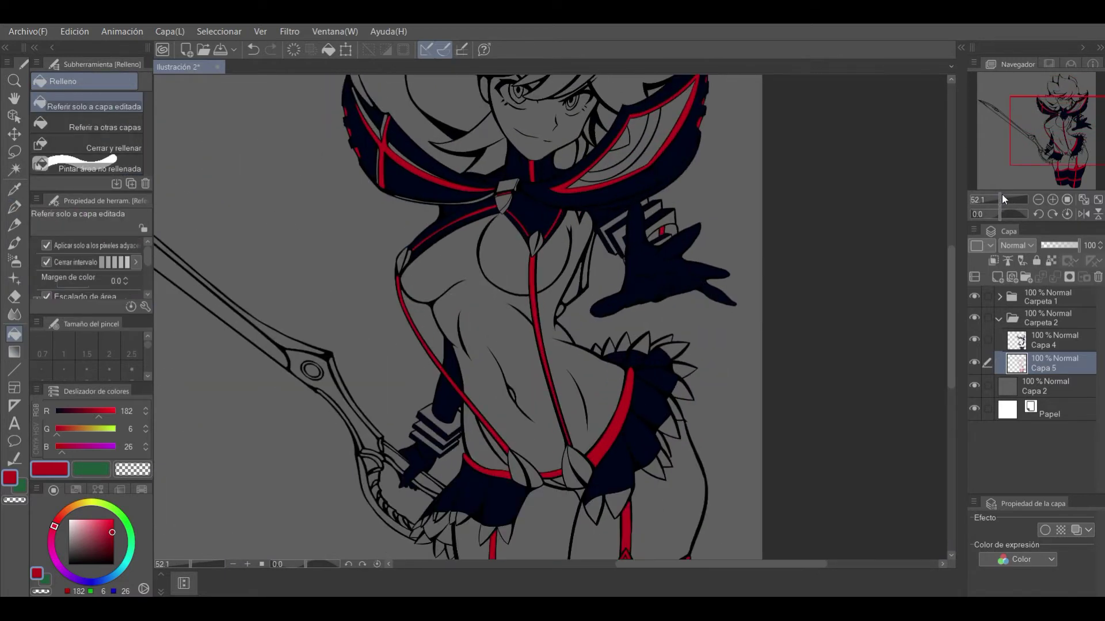
scroll(722, 162, down, 1)
scroll(691, 230, down, 2)
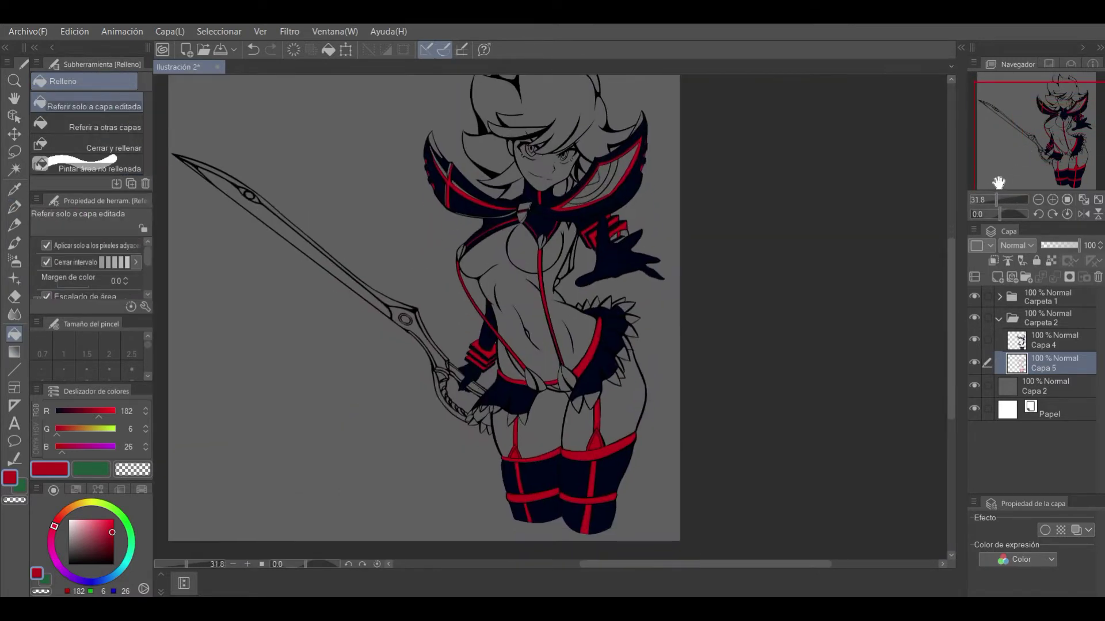
scroll(633, 287, up, 3)
scroll(633, 300, up, 2)
alt+click(633, 301)
Toggle between the Pen and Fill tools, then add a new layer for the eye colours
key(alt+bracketright)
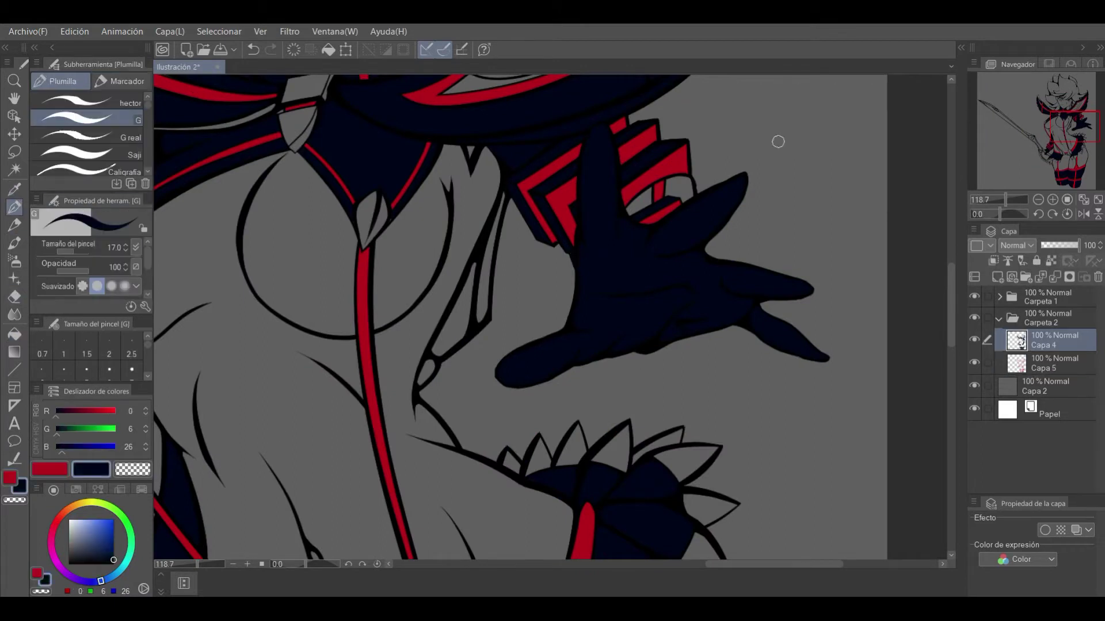
scroll(999, 198, down, 3)
scroll(1000, 198, up, 4)
scroll(1000, 198, down, 3)
key(g)
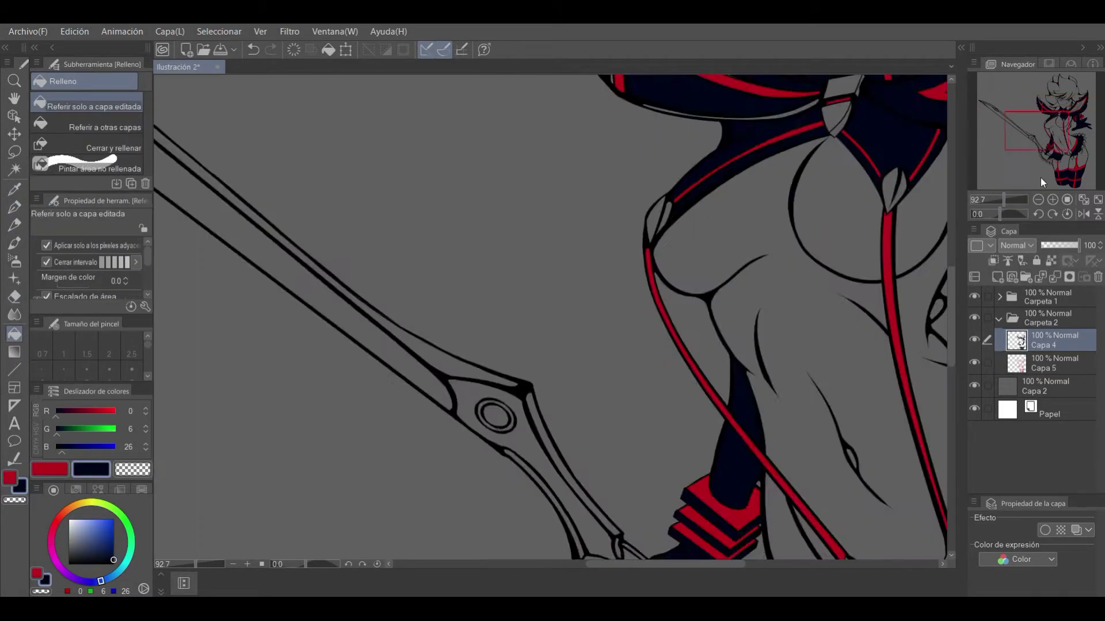
key(p)
scroll(999, 203, down, 2)
scroll(999, 202, down, 2)
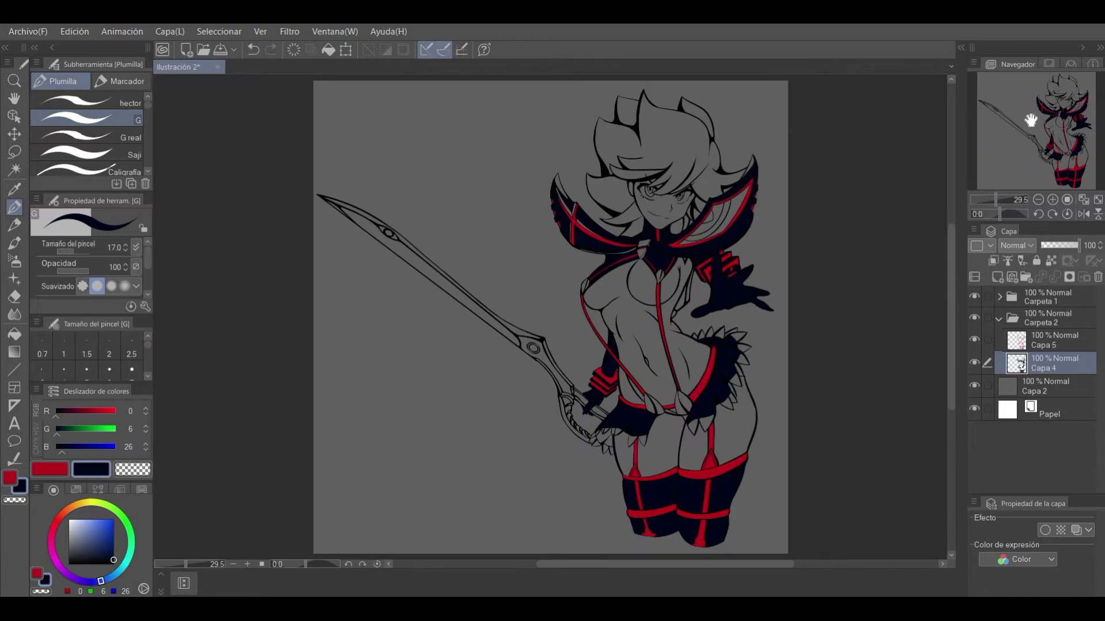
key(g)
key(ctrl+shift+n)
scroll(998, 201, up, 4)
Fill the wing eye dark red, then fill its inner parts pale yellow
click(750, 226)
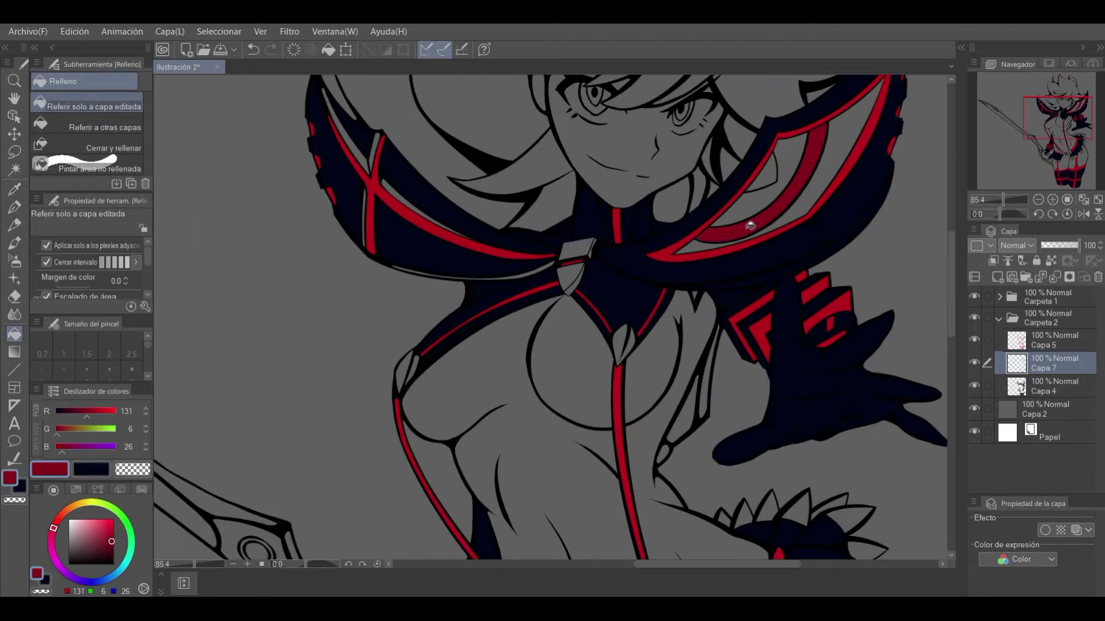
click(65, 511)
drag(101, 524, 92, 505)
click(85, 502)
click(95, 519)
click(785, 167)
Undo the last yellow fill, resample the eye's yellow and add a new layer
scroll(545, 271, down, 2)
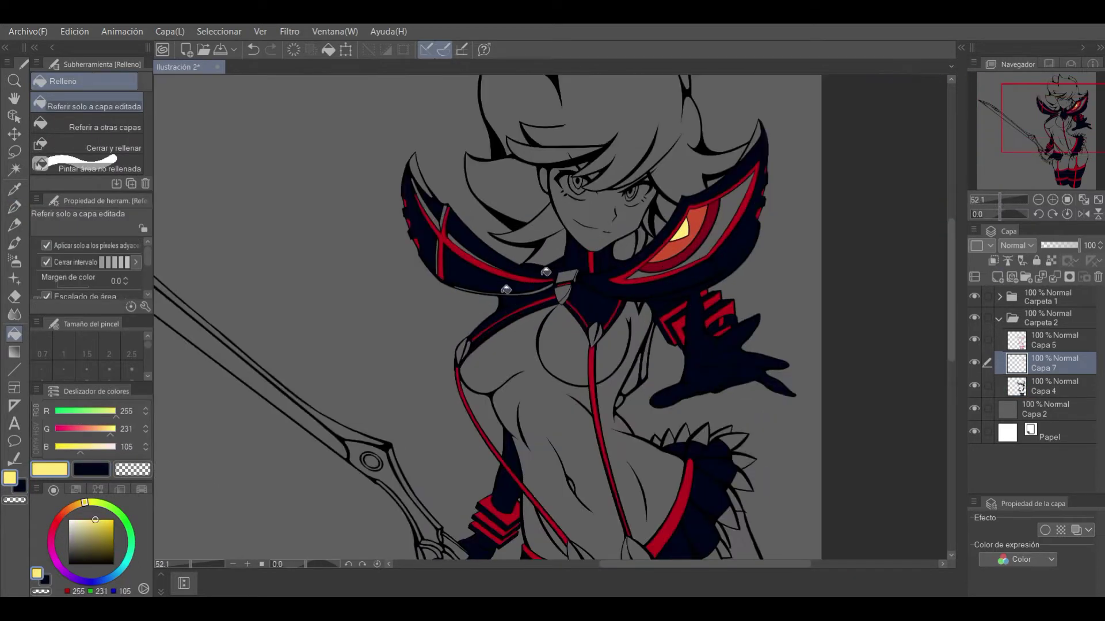
scroll(997, 204, down, 3)
key(ctrl+z)
alt+click(723, 211)
click(997, 277)
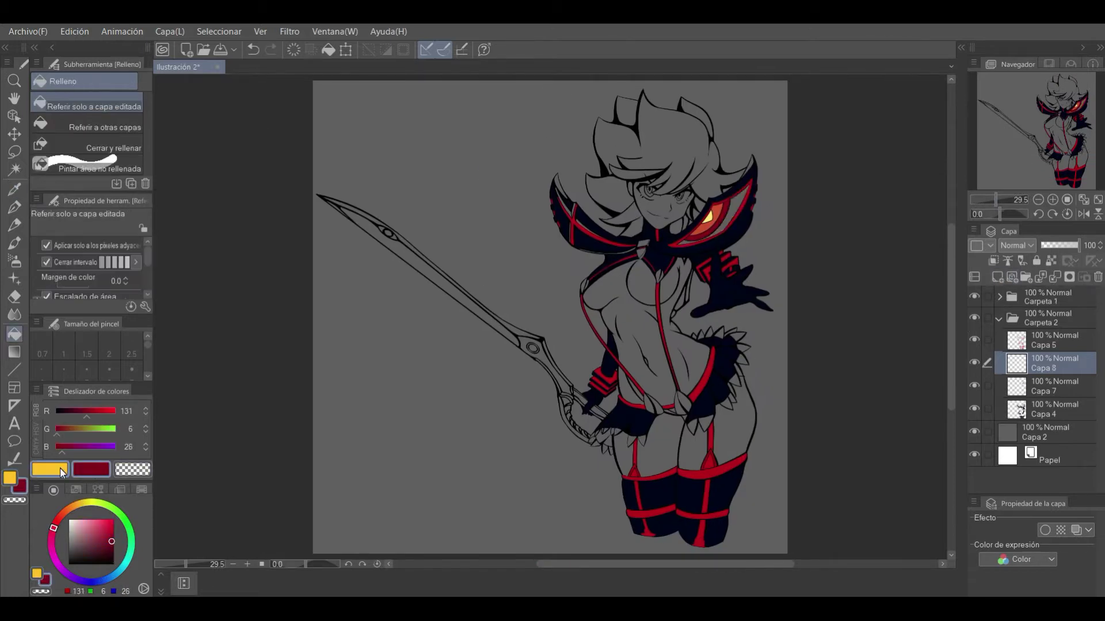
Hide the yellow eye layers and select the inner eye area on the dark red layer
key(e)
scroll(1075, 170, up, 3)
click(1052, 409)
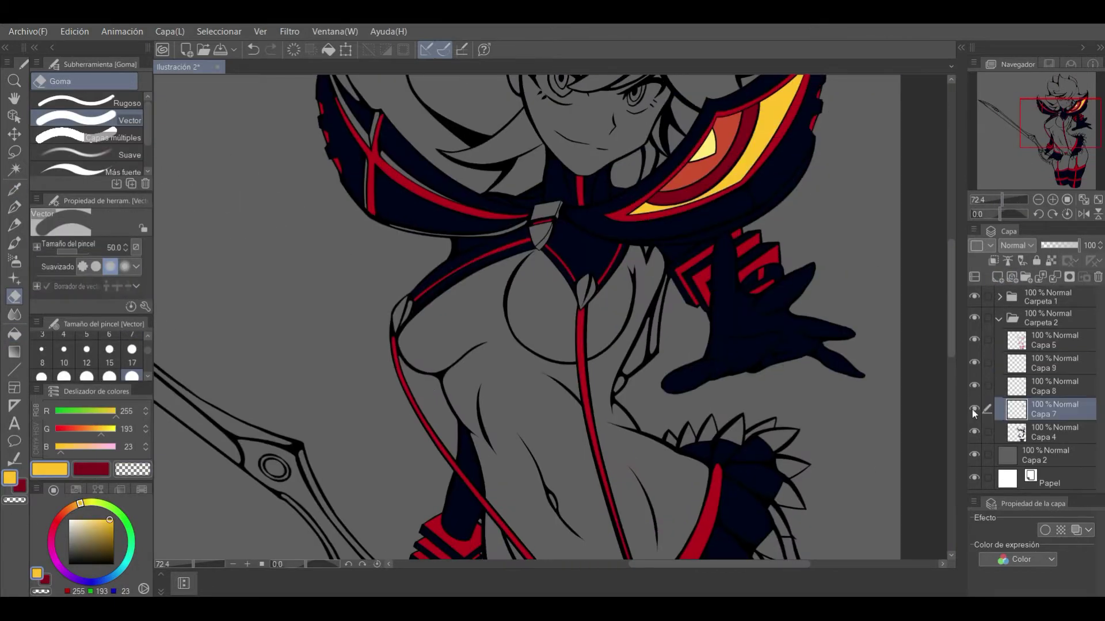
drag(1060, 123, 1070, 114)
key(w)
key(x)
click(974, 362)
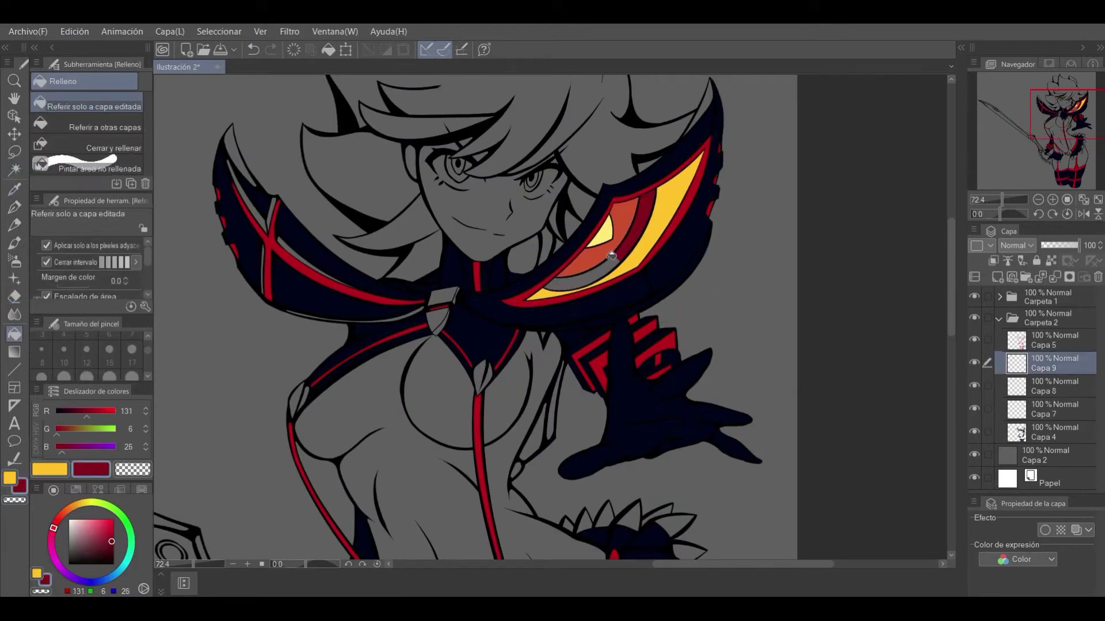
click(974, 386)
click(670, 337)
key(ctrl+d)
On a new layer, sample orange and fill the eye sections orange, reshowing the hidden layers
key(ctrl+shift+n)
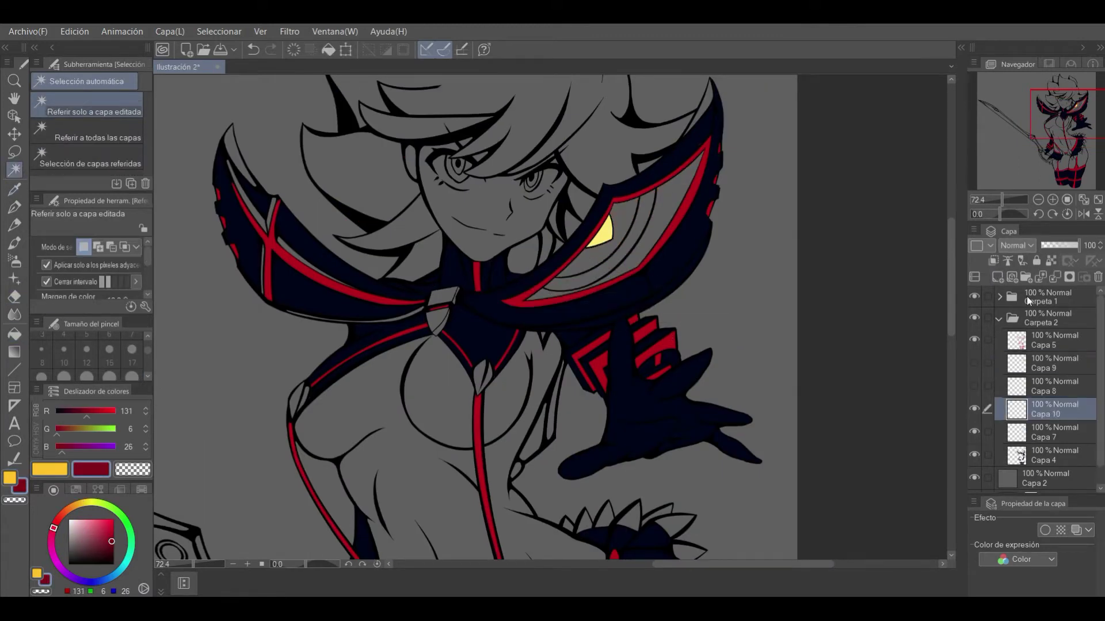
key(i)
click(621, 224)
click(974, 362)
click(974, 385)
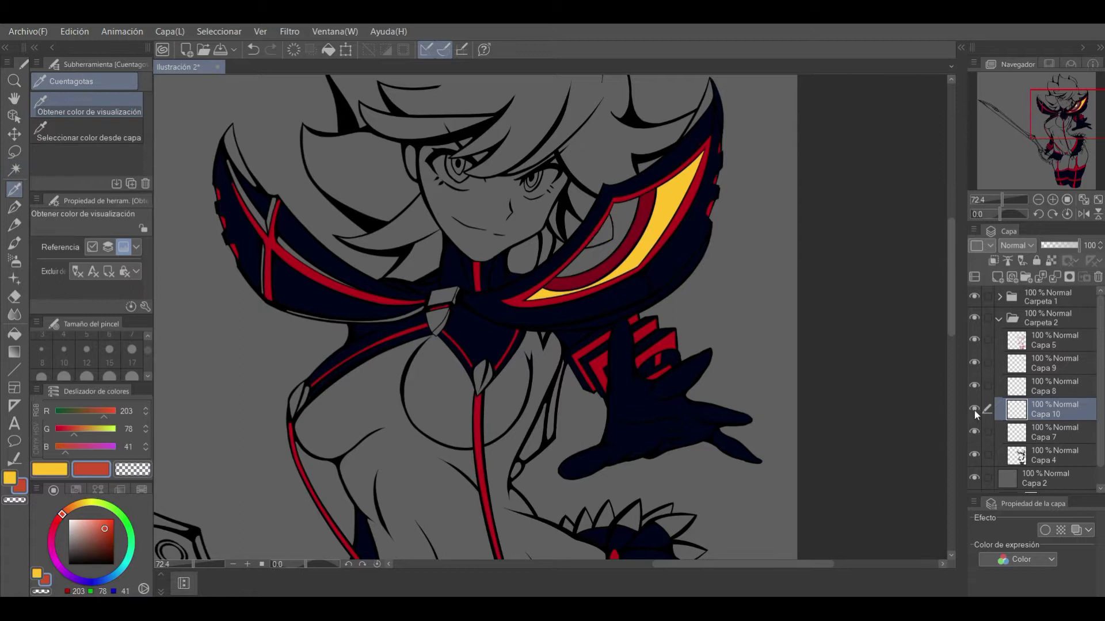
click(974, 363)
key(g)
click(619, 240)
click(974, 363)
Return to navy layer Capa 4 and pick navy as the colour
scroll(1050, 137, up, 1)
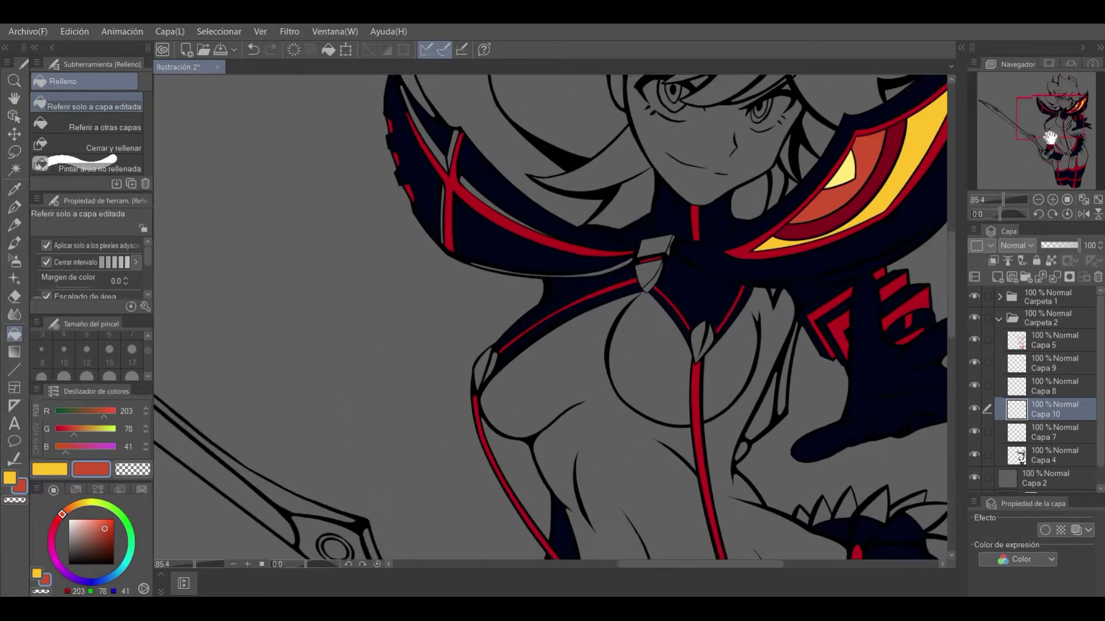
click(1044, 458)
click(998, 201)
scroll(1027, 161, up, 1)
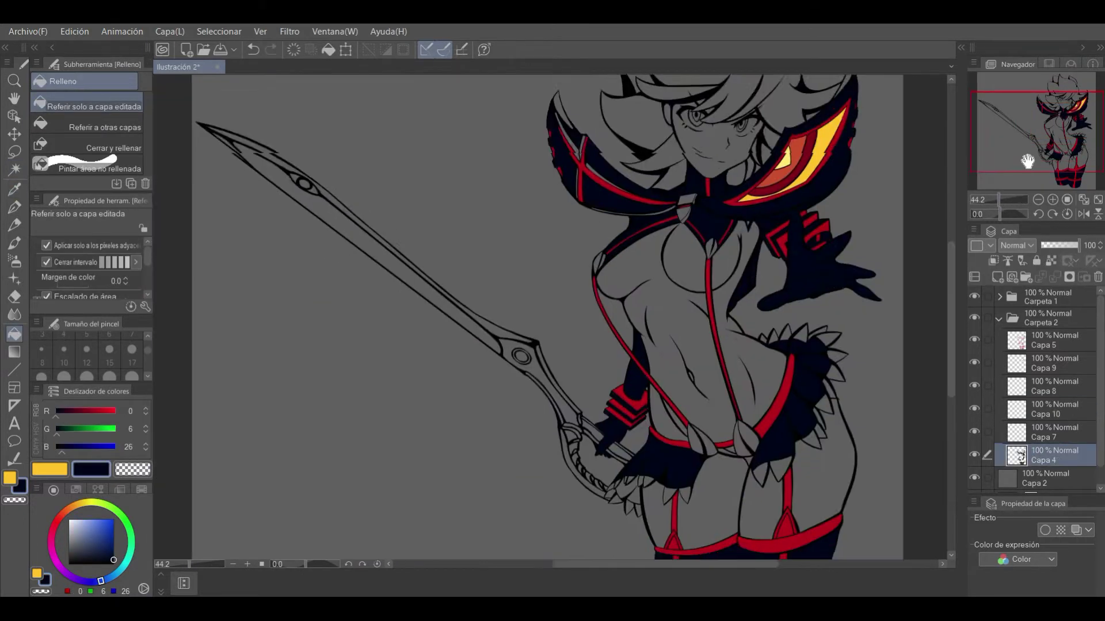
On new layer Capa 11, fill the skirt spikes and the collar spike grey
key(ctrl+shift+n)
scroll(1027, 162, up, 2)
scroll(584, 414, up, 2)
click(466, 458)
click(639, 385)
click(681, 118)
scroll(610, 104, down, 2)
click(506, 351)
scroll(499, 282, up, 1)
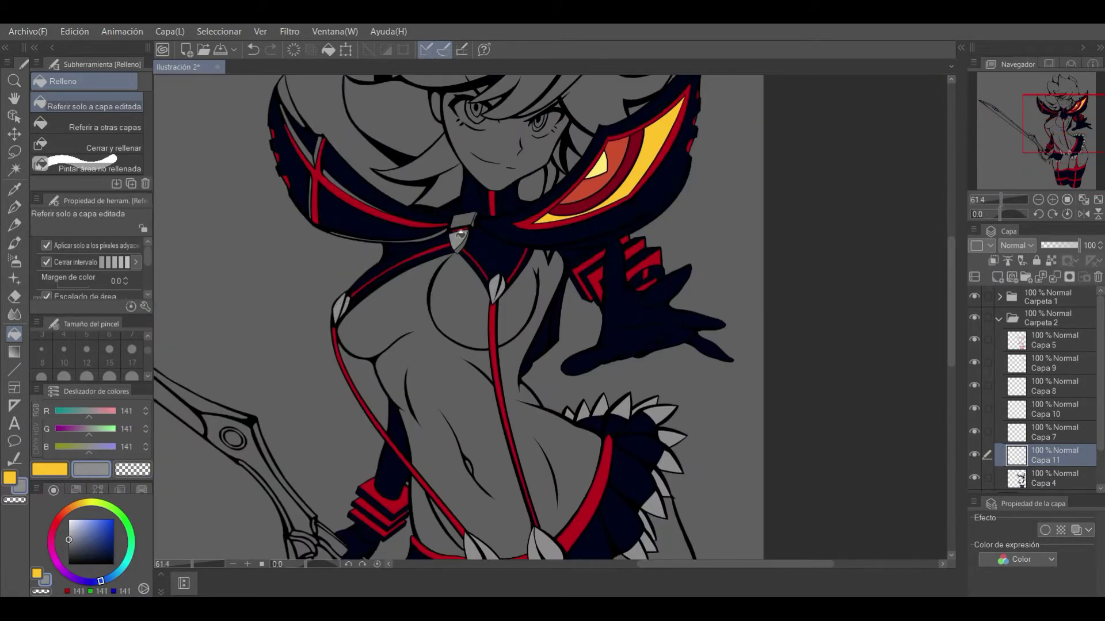
Reset the colour to navy and add new layer Capa 12 above the navy layer
alt+click(460, 233)
key(ctrl+shift+n)
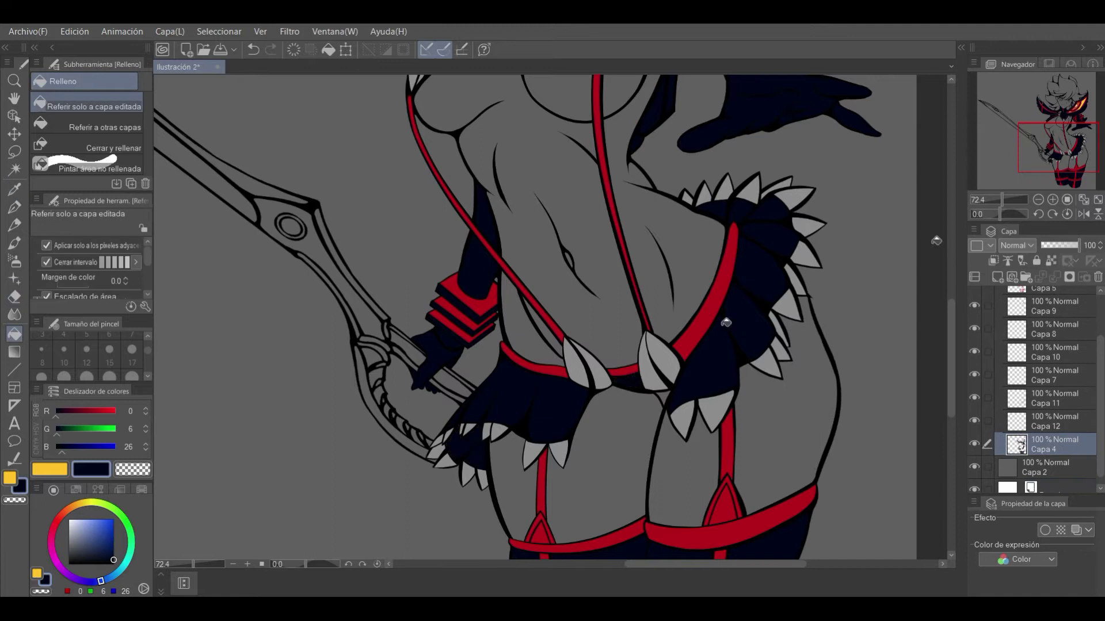
scroll(725, 322, down, 2)
scroll(666, 294, up, 6)
key(p)
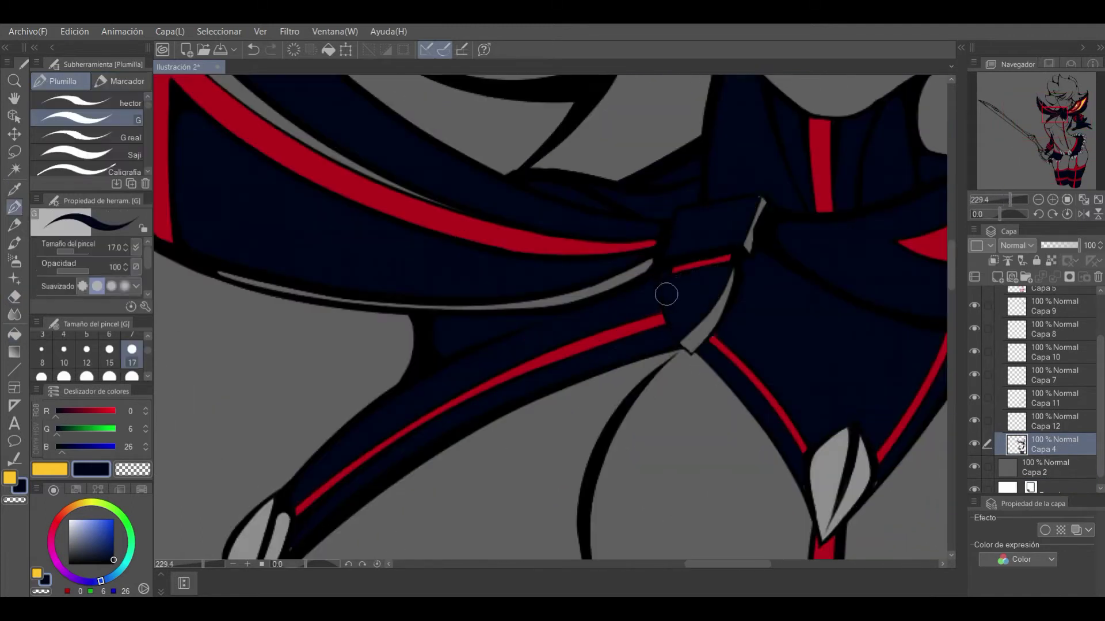
scroll(972, 397, up, 1)
Tidy the red trim on Capa 5, fit the canvas to the window and pick a peach skin tone
click(1042, 295)
key(e)
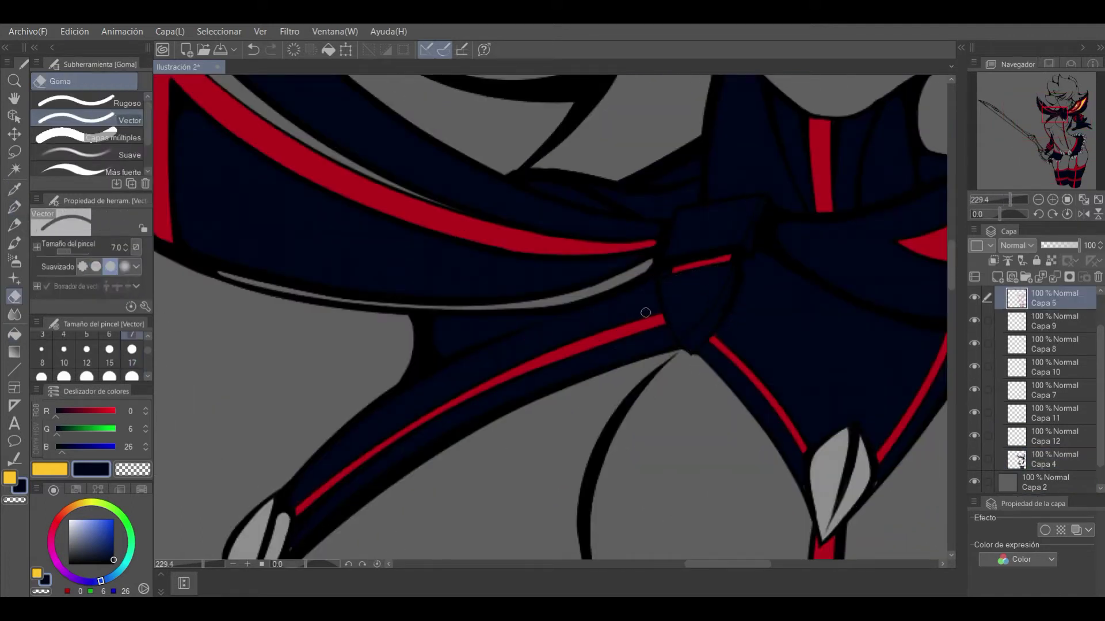
alt+click(720, 347)
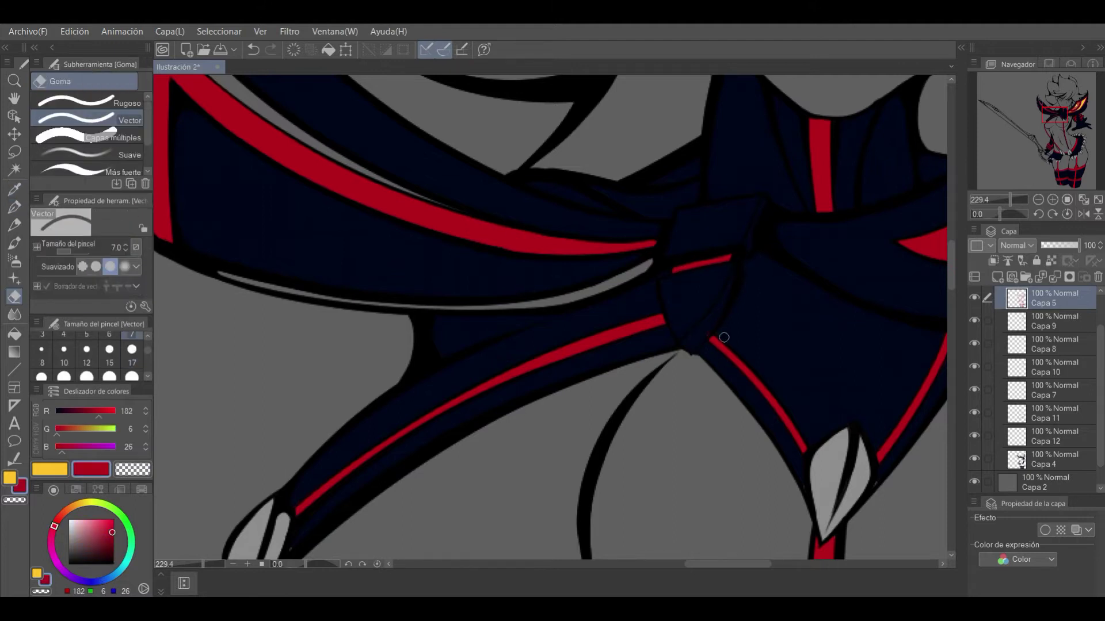
key(ctrl+0)
click(75, 489)
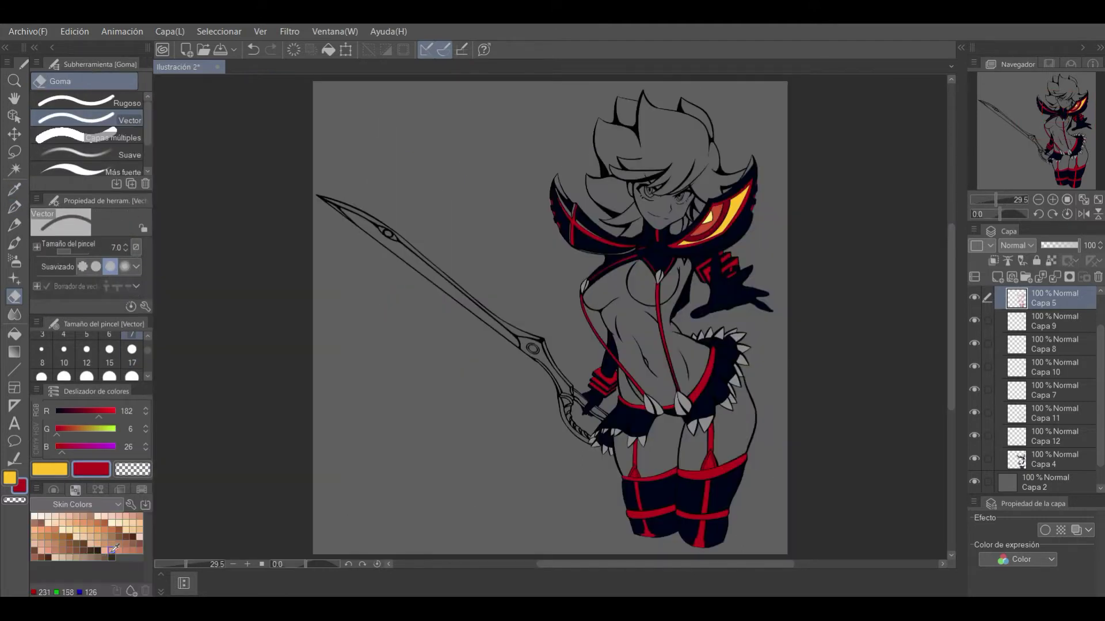
Fill the girl's body with the peach skin tone on a new layer
click(15, 334)
scroll(1035, 391, down, 1)
click(685, 328)
scroll(823, 212, up, 3)
click(824, 211)
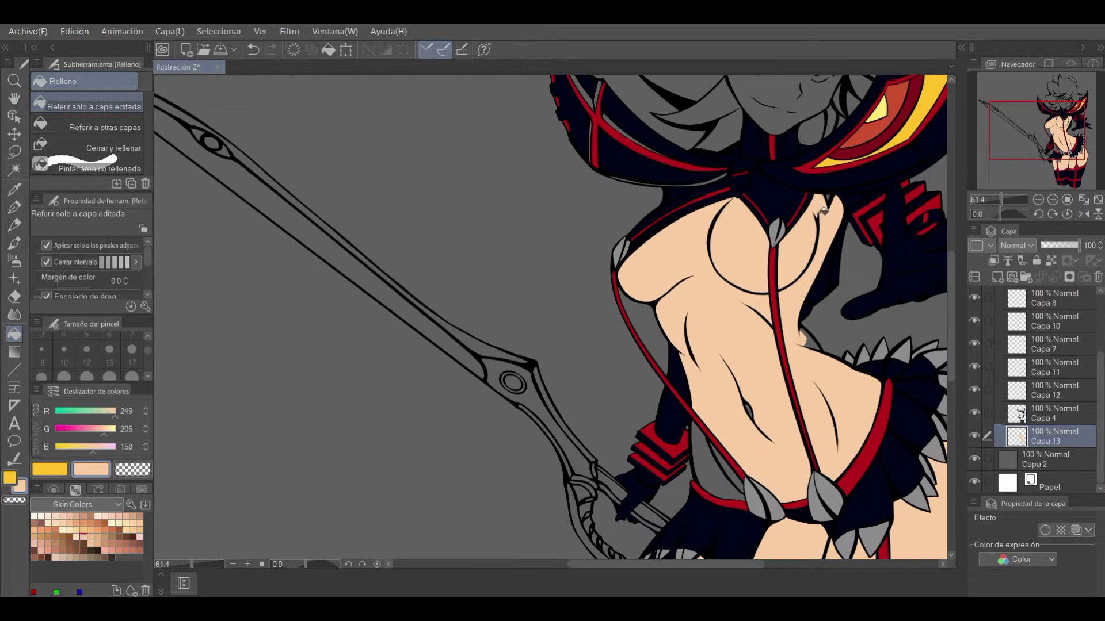
drag(824, 211, 620, 143)
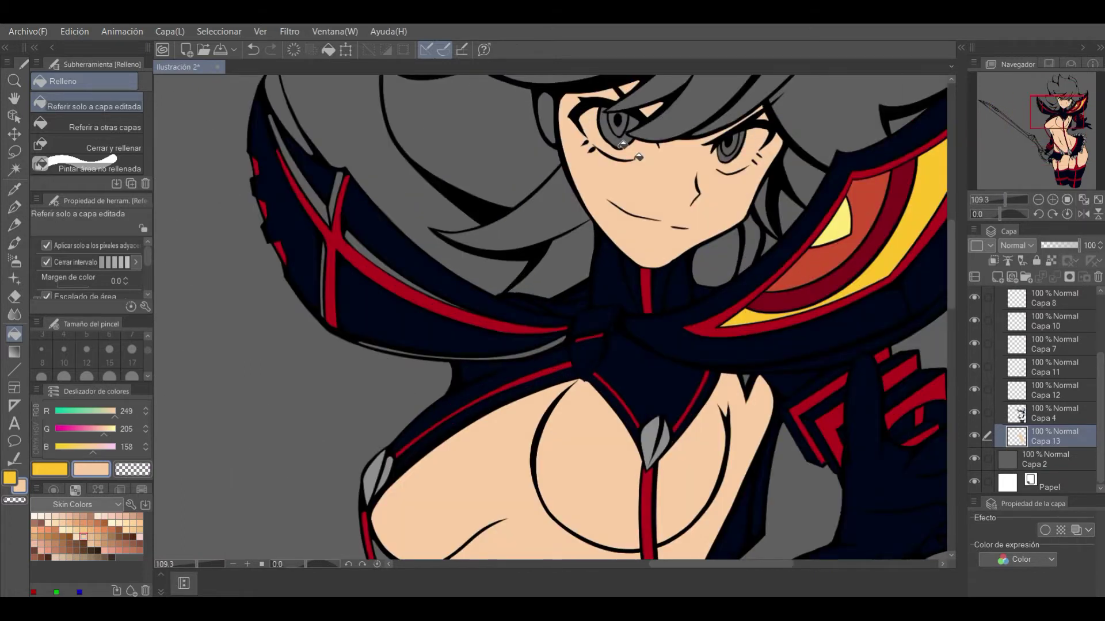
drag(1033, 129, 1032, 158)
drag(1001, 199, 1001, 200)
key(ctrl+0)
Fill the face with peach skin on another new layer
click(53, 490)
alt+click(575, 323)
key(ctrl+shift+n)
Retouch the red trim along the shoulder piece edge on Capa 5, then reselect Capa 14
key(p)
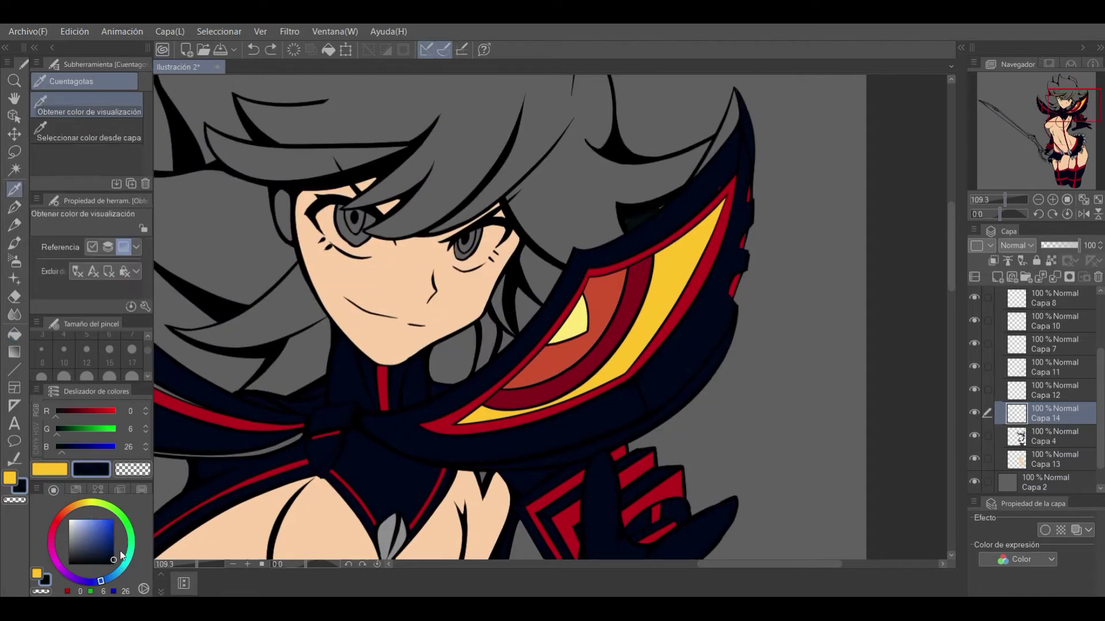
ctrl+click(722, 199)
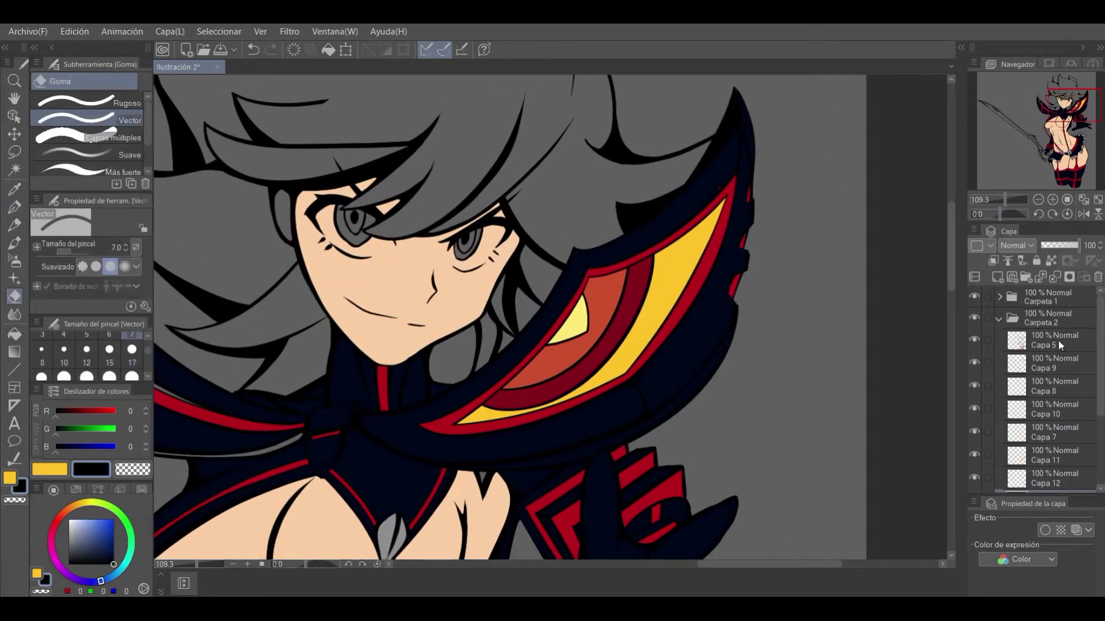
alt+click(722, 199)
scroll(1082, 114, up, 5)
scroll(750, 205, down, 1)
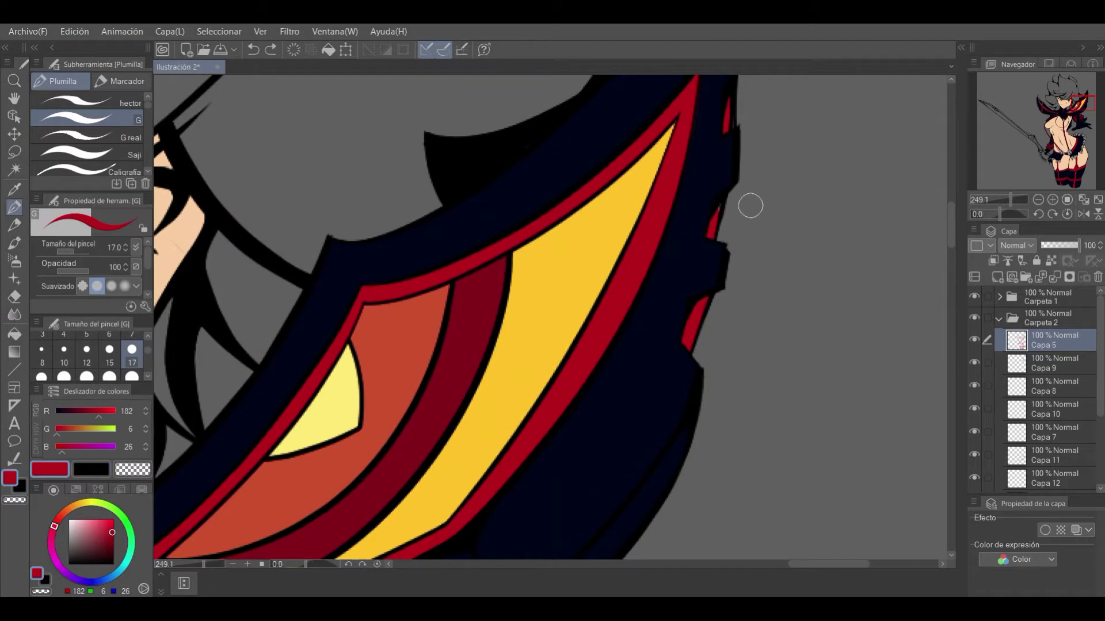
scroll(750, 205, down, 1)
drag(1000, 202, 1002, 200)
key(x)
click(1047, 386)
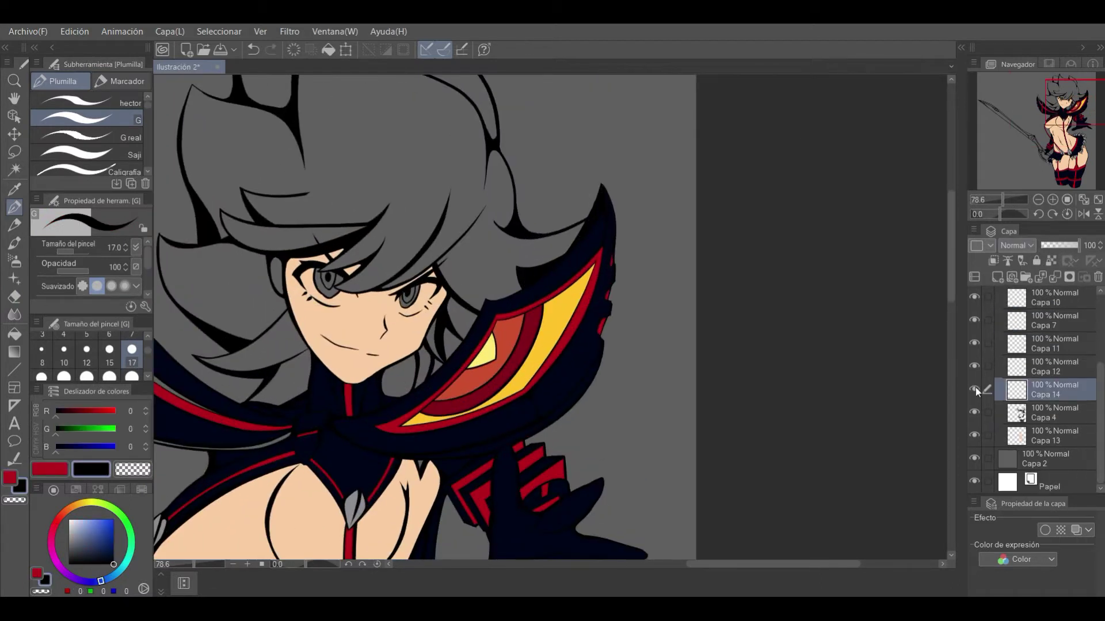
scroll(748, 287, up, 3)
Paint dark red accents on the shoulder piece, then view the whole figure and sword
key(g)
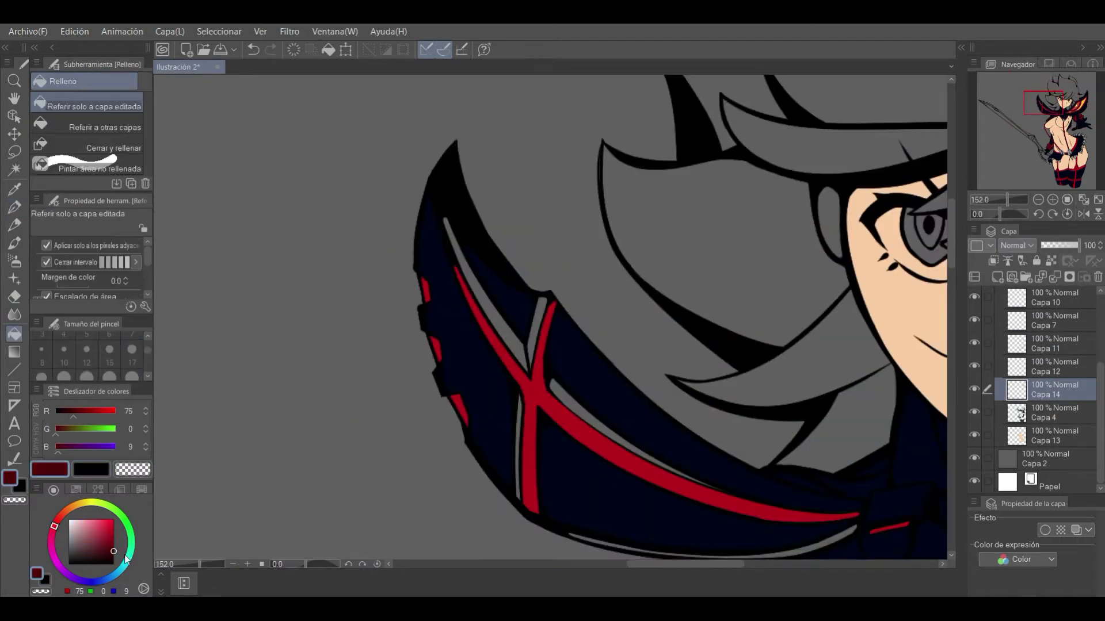
click(998, 277)
key(p)
drag(445, 225, 527, 371)
drag(550, 379, 690, 477)
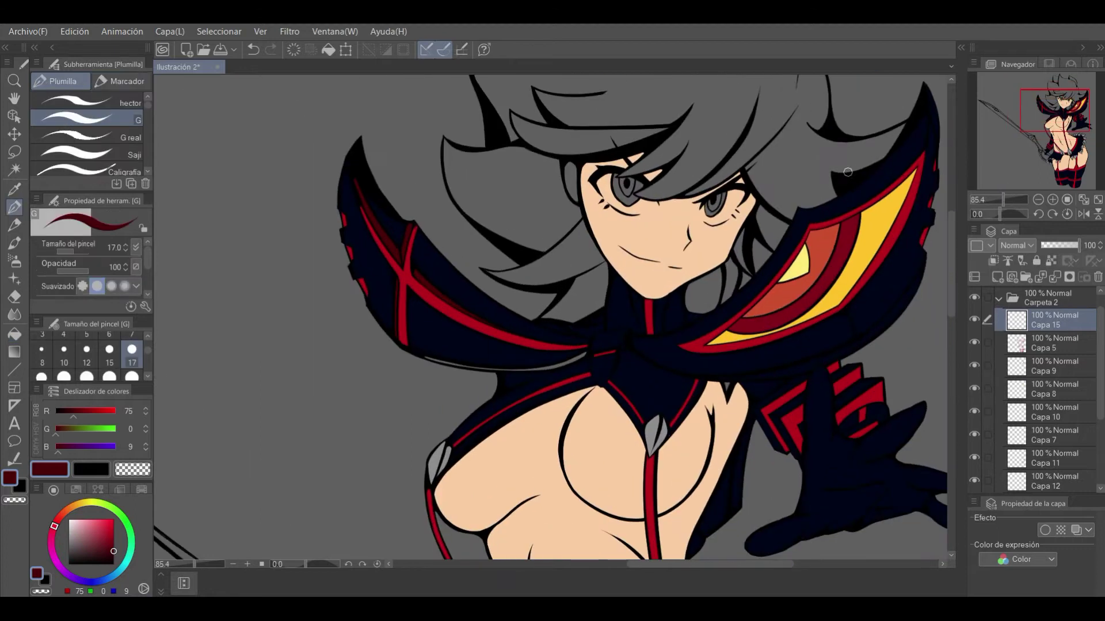
drag(1004, 198, 996, 200)
alt+click(802, 258)
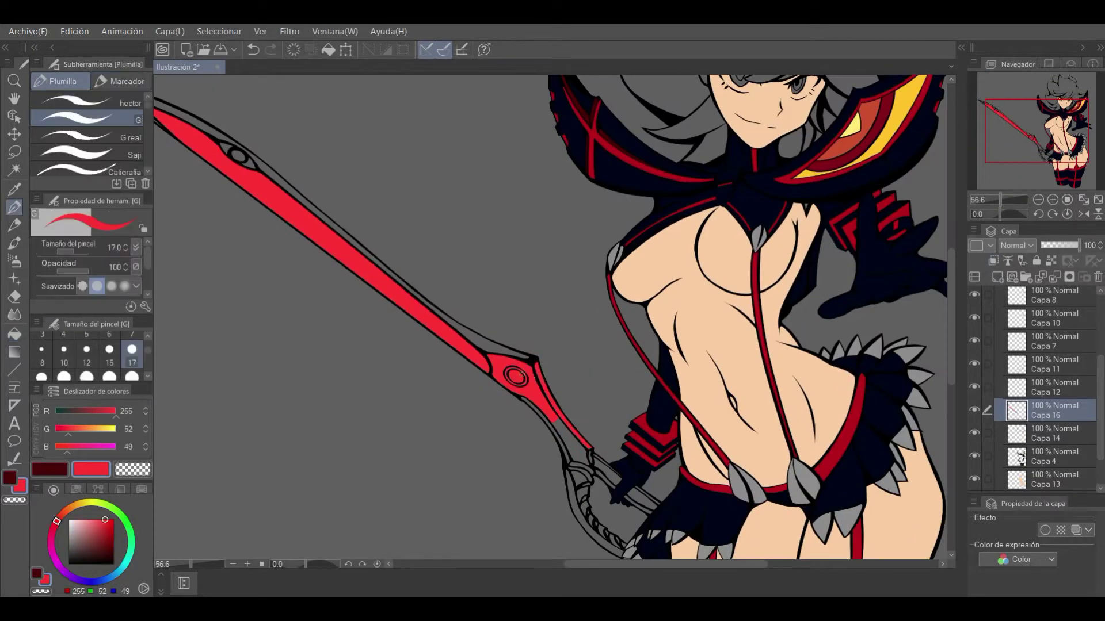
Colour the scissor blade and hilt red, alternating pen outlines and fills
key(p)
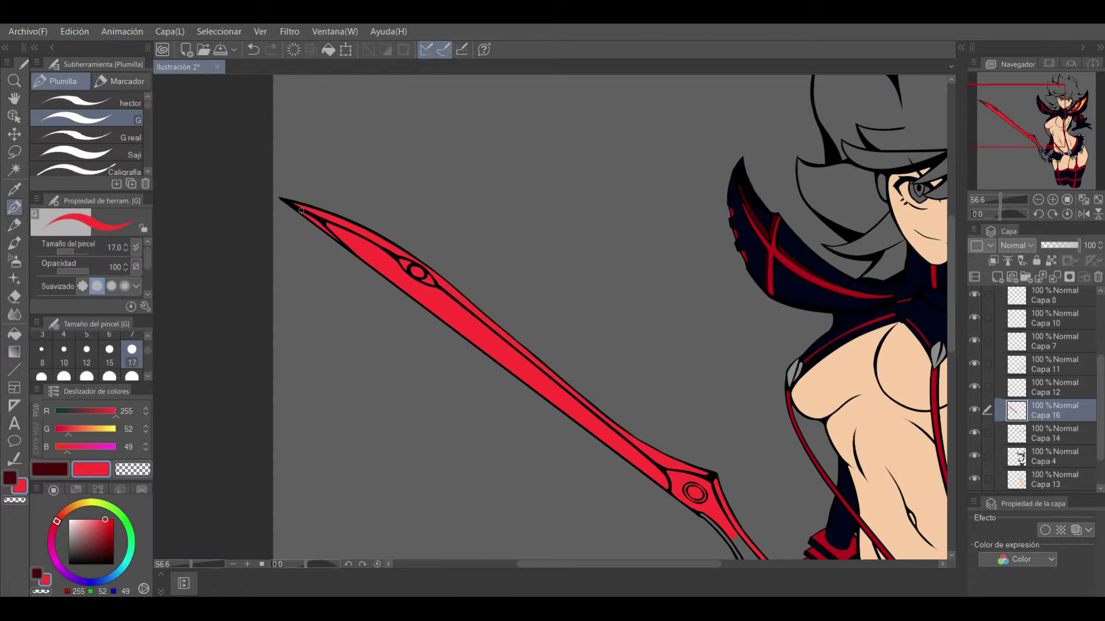
key(g)
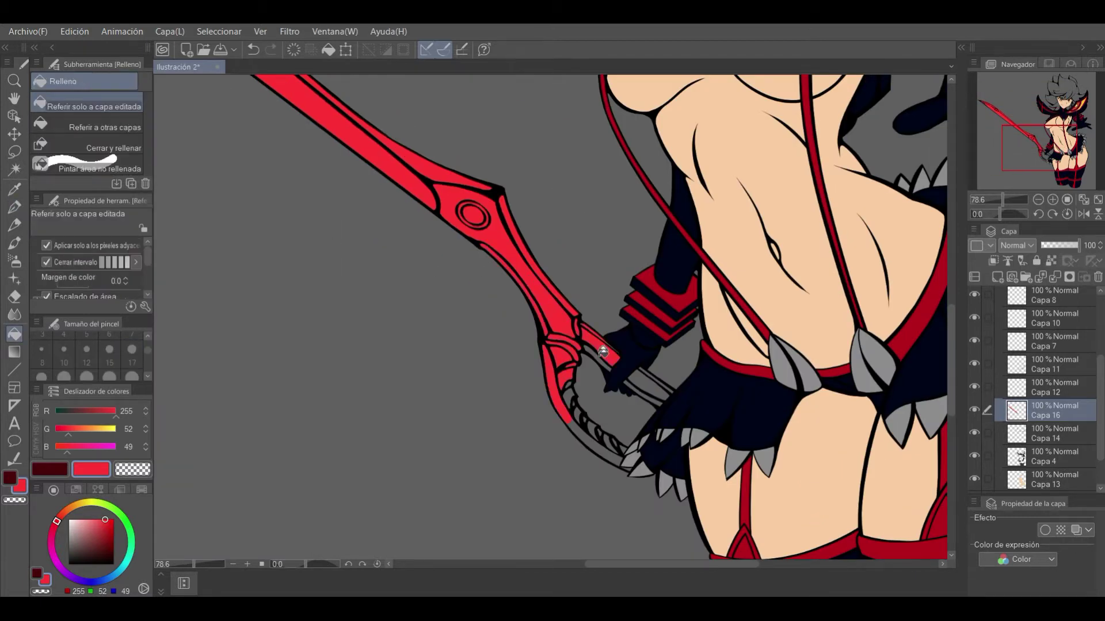
key(p)
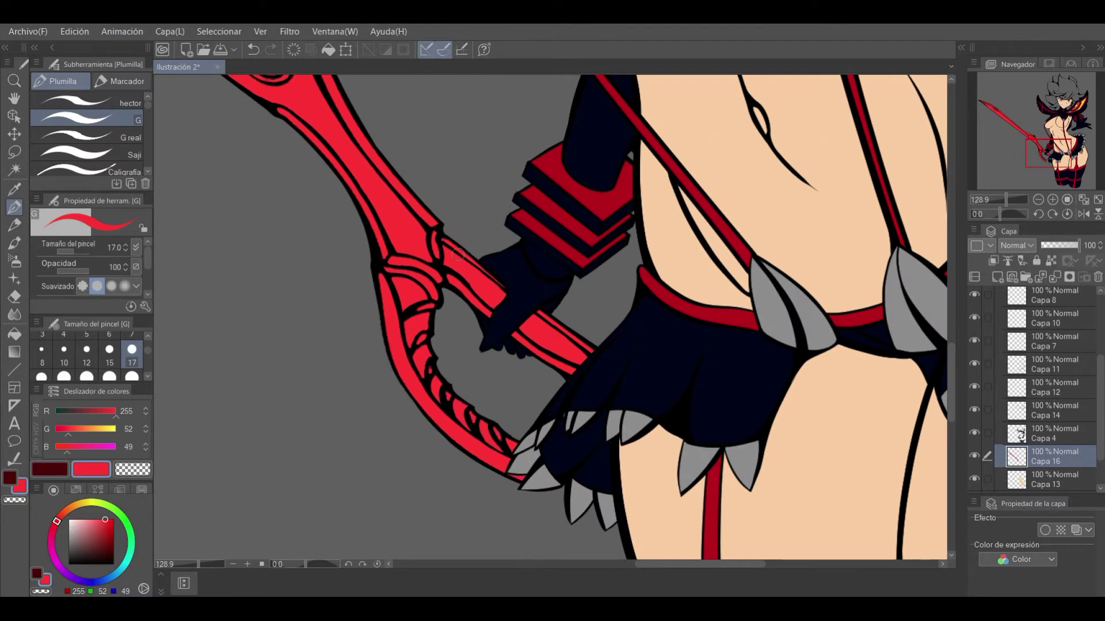
key(g)
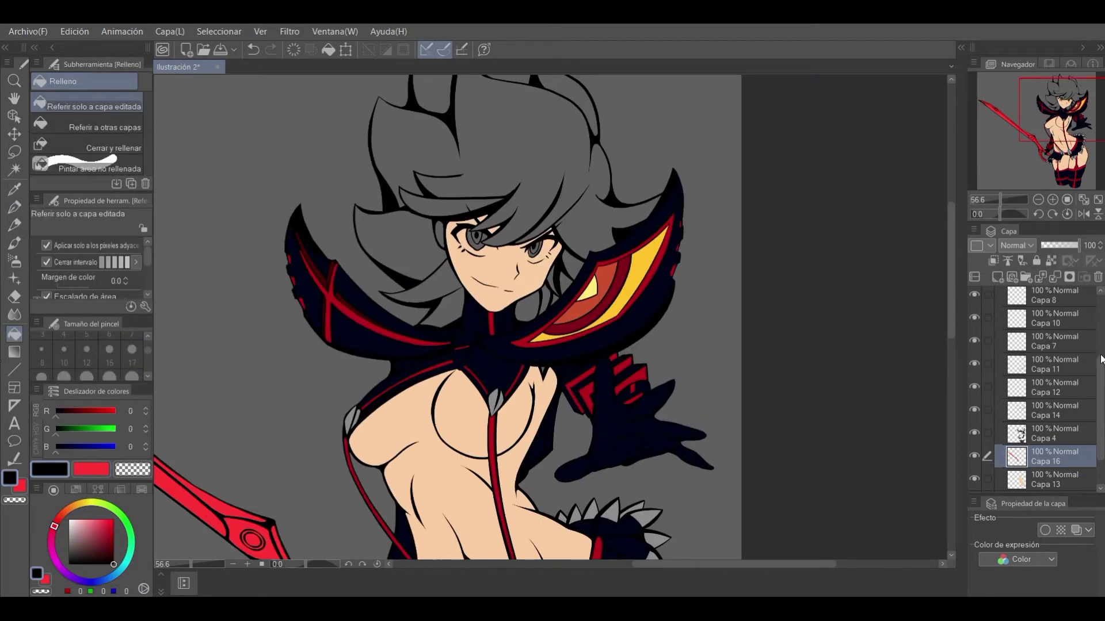
Fill the hair black with red streaks on new layers, touching up with the pen
click(1052, 420)
scroll(1003, 202, up, 1)
drag(1038, 112, 1038, 144)
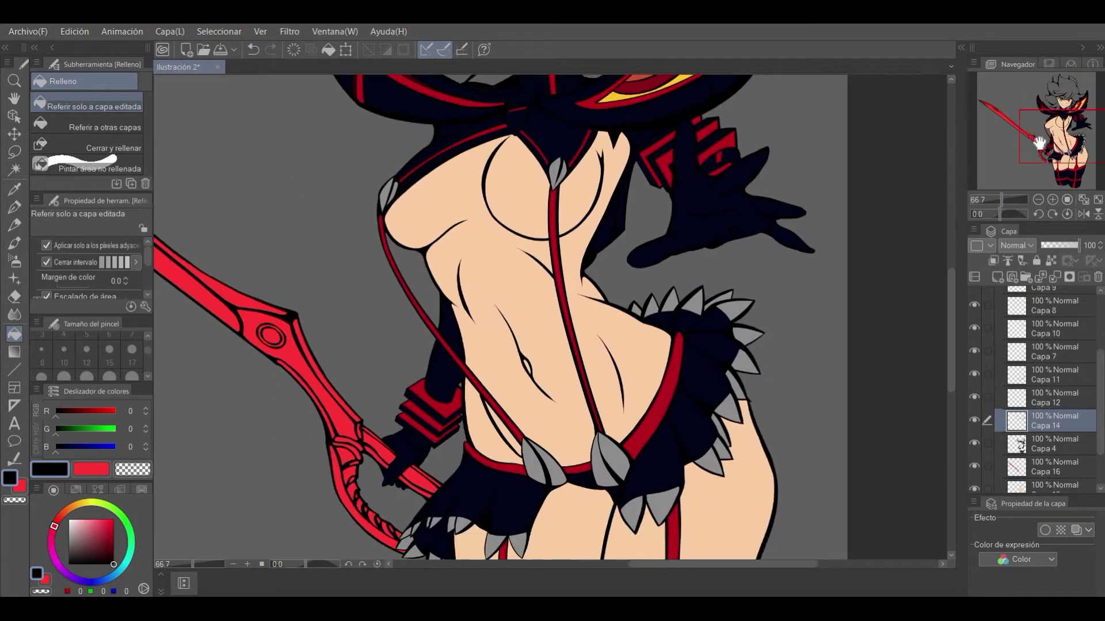
scroll(1029, 138, up, 1)
scroll(987, 121, up, 1)
key(p)
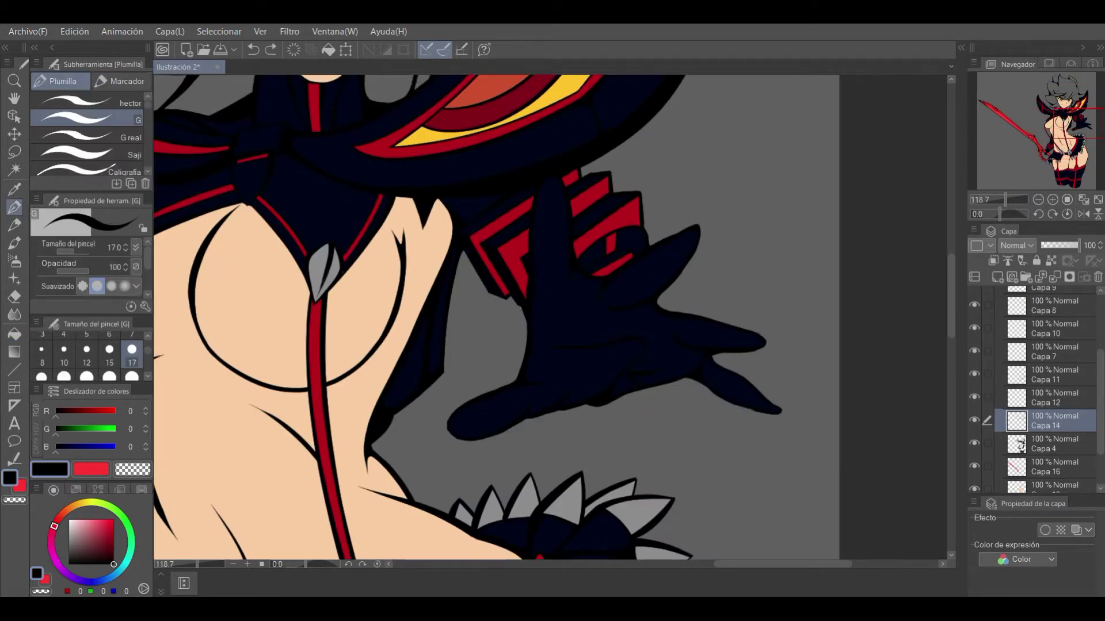
scroll(992, 212, down, 4)
scroll(1039, 141, up, 1)
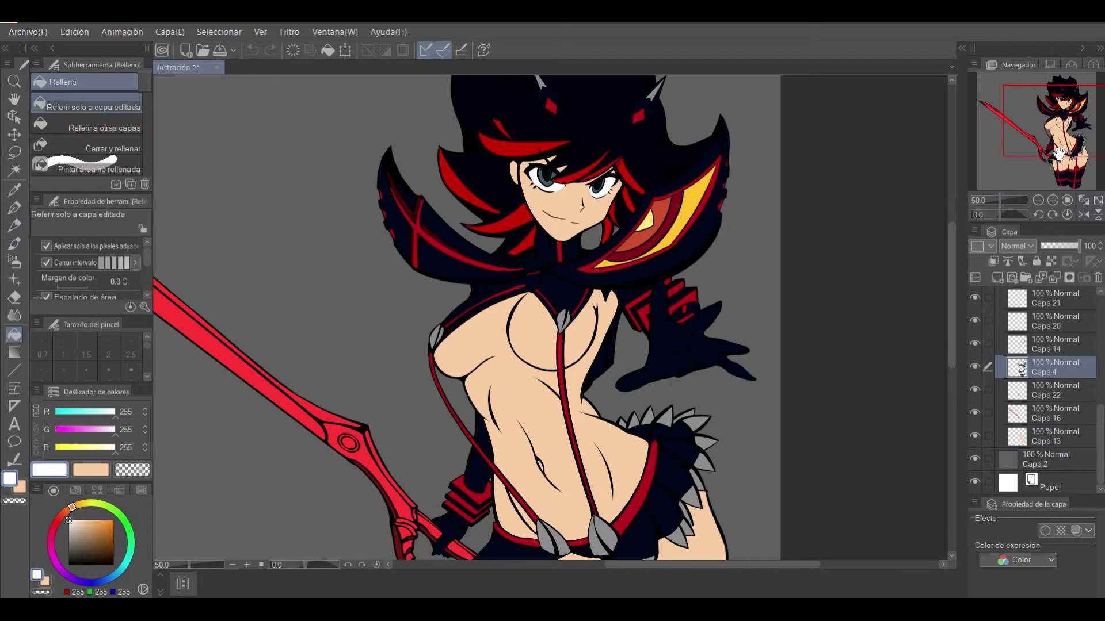
Paint lighter navy shading on the collar with a larger soft brush on Capa 23
click(50, 467)
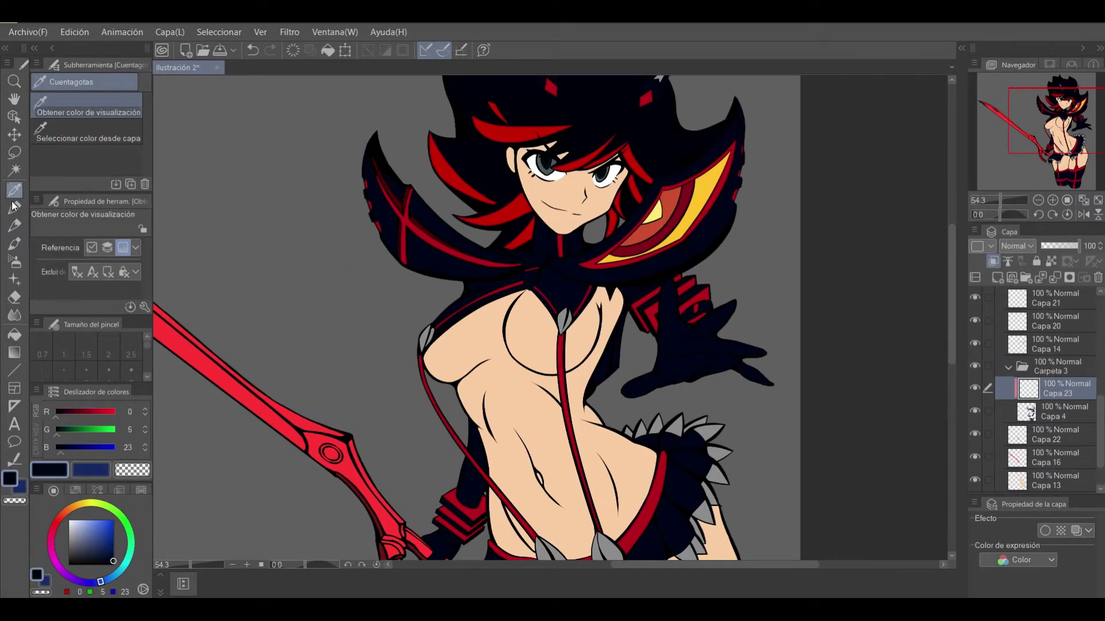
key(b)
key(x)
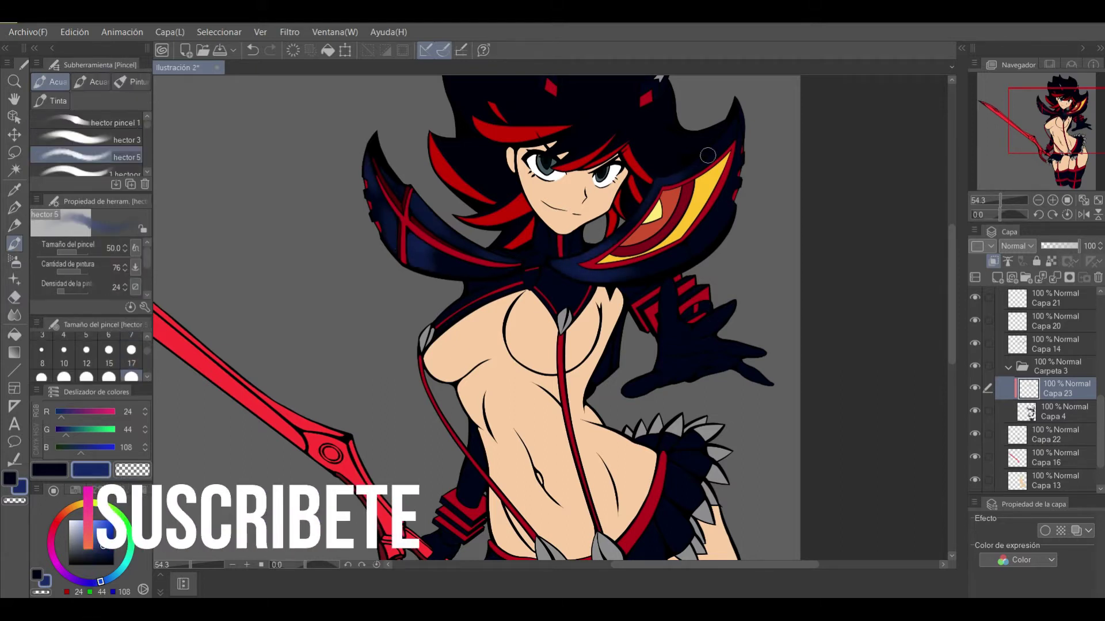
scroll(658, 166, up, 1)
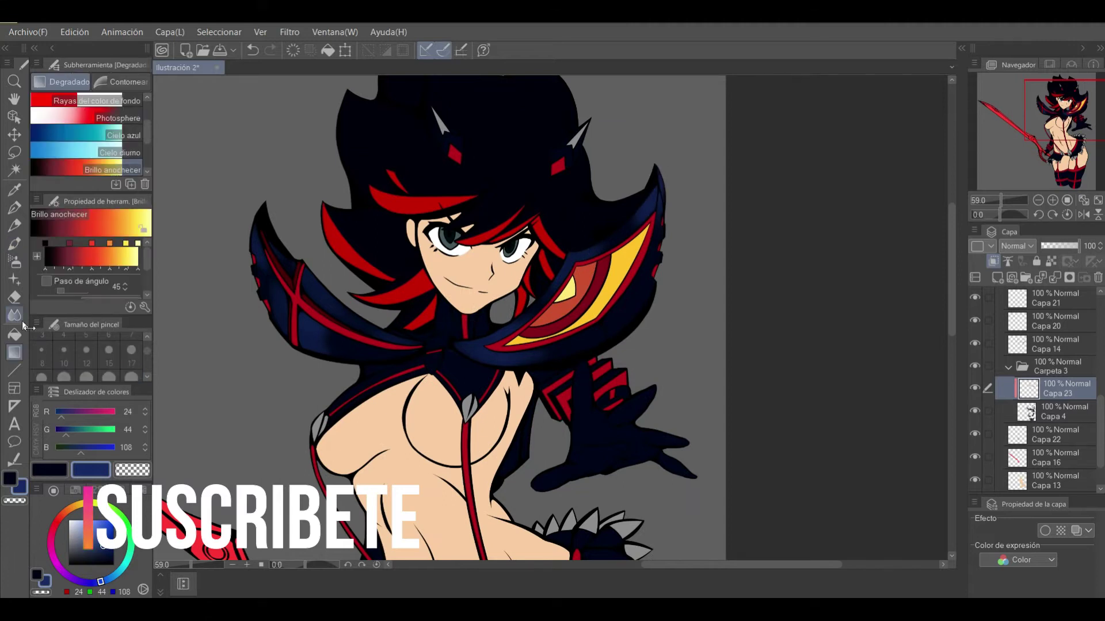
click(87, 172)
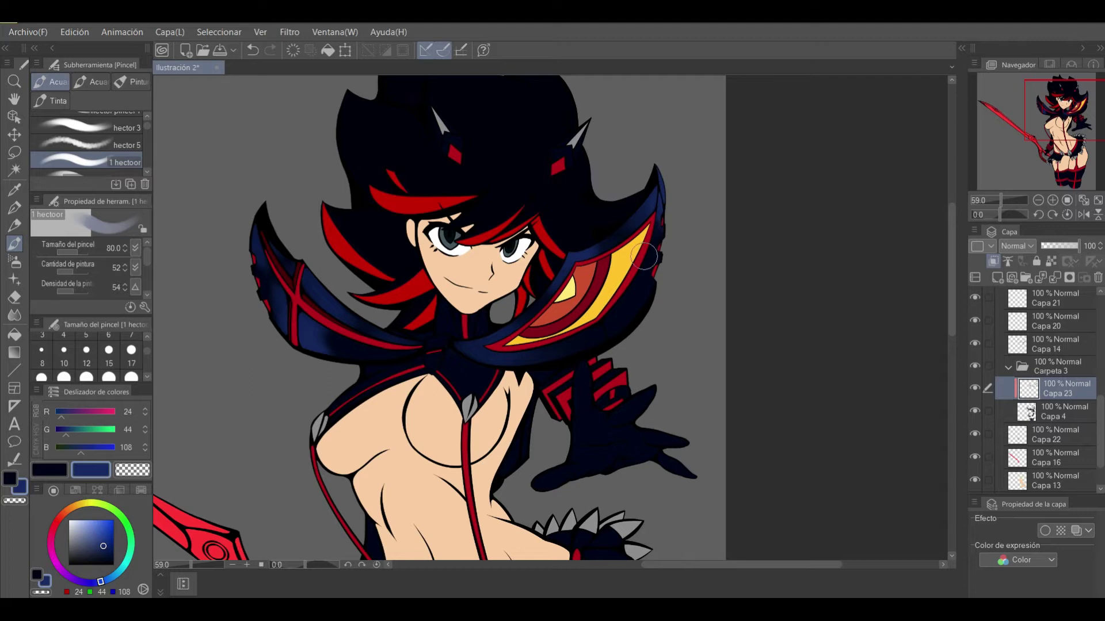
Refine the collar shading, erasing excess and blending it into the dark navy base
key(e)
scroll(518, 397, up, 5)
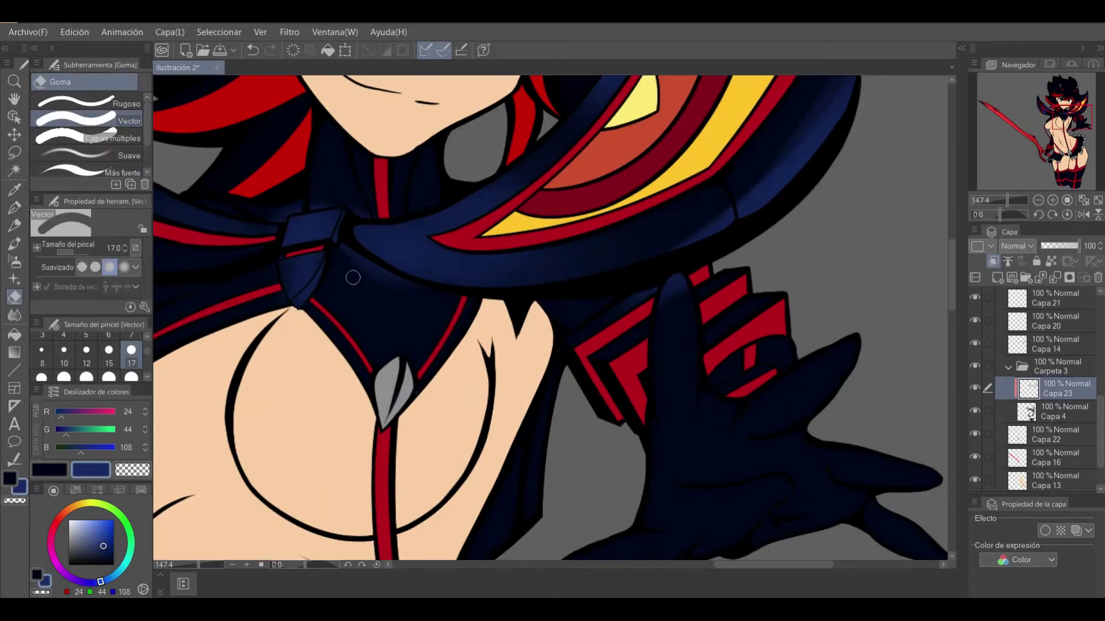
scroll(286, 209, down, 5)
scroll(300, 268, up, 3)
key(b)
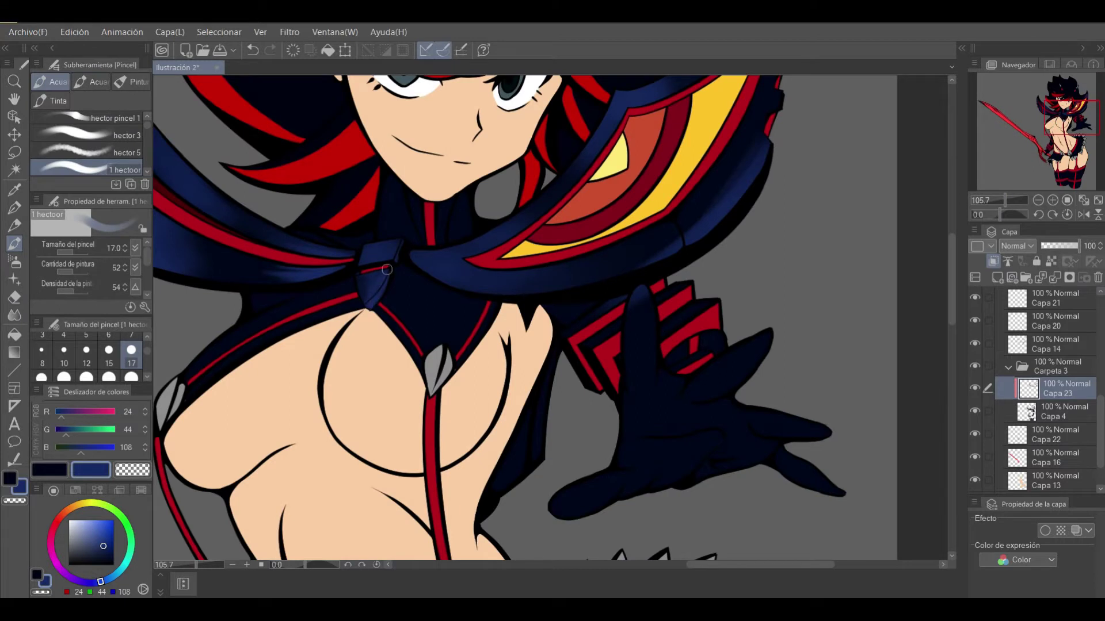
key(j)
scroll(390, 243, down, 3)
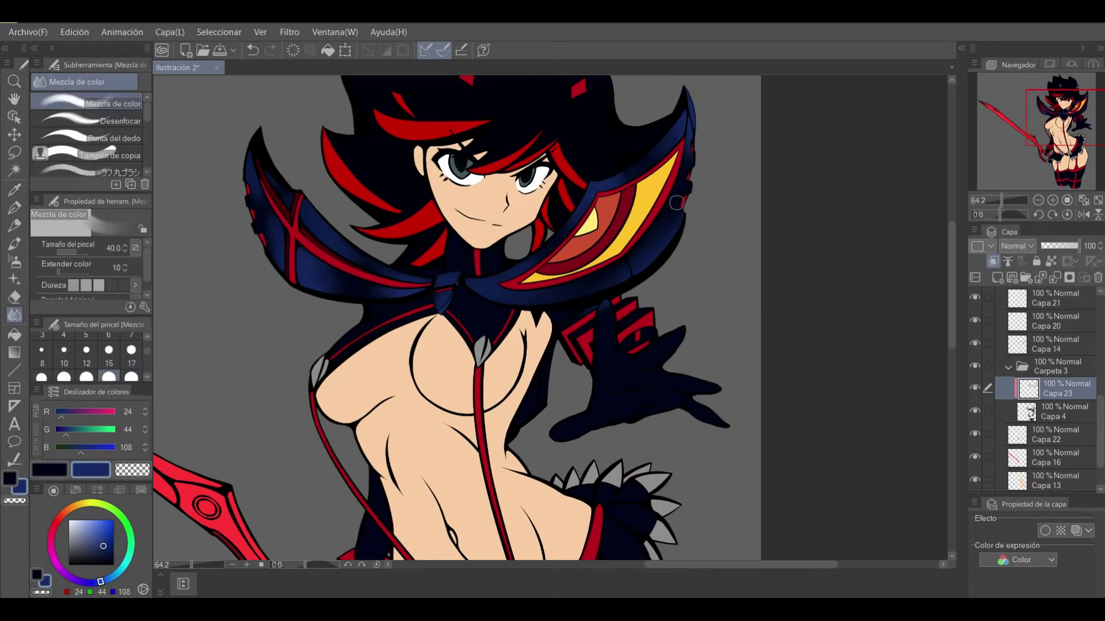
scroll(928, 204, down, 1)
scroll(542, 274, up, 4)
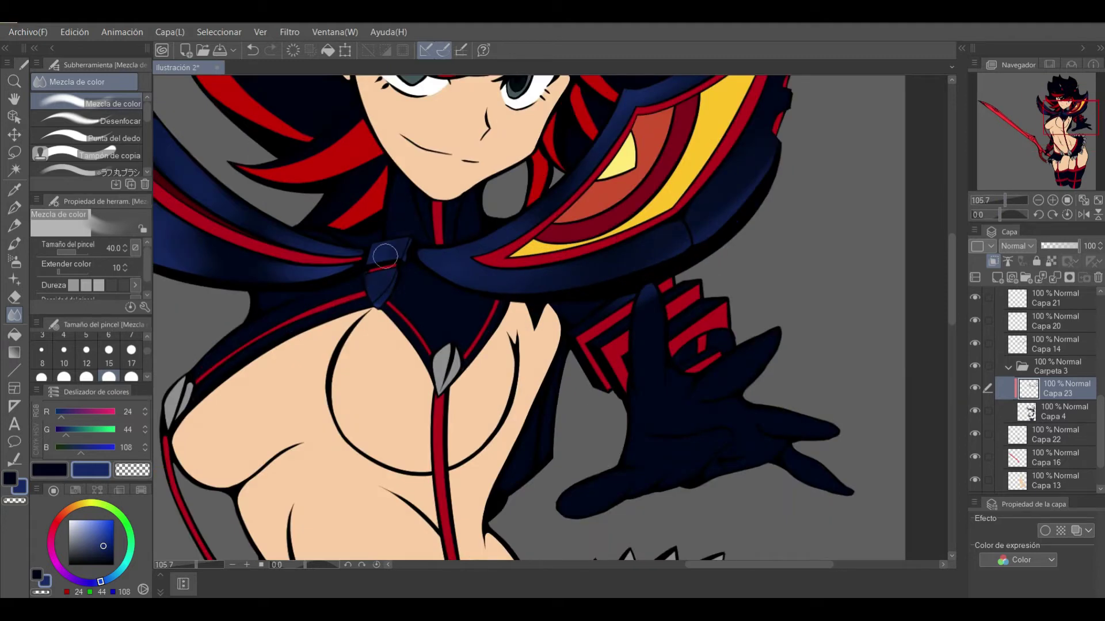
key(e)
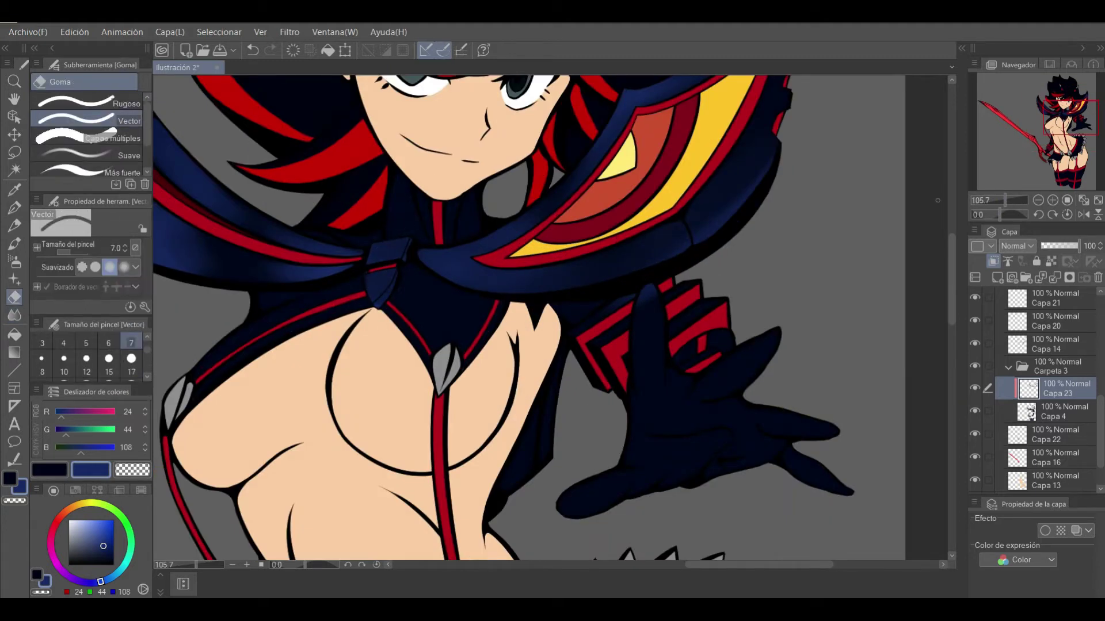
key(b)
scroll(460, 231, down, 4)
scroll(469, 211, up, 5)
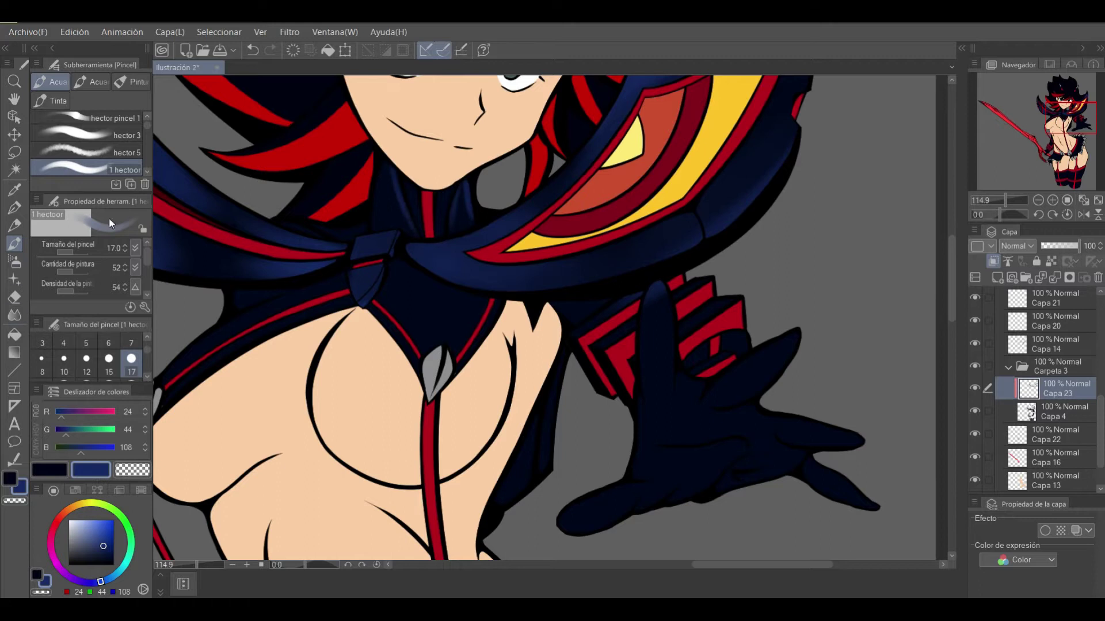
Shade the cape and glove in soft blue, blending it smoothly into the navy
key(e)
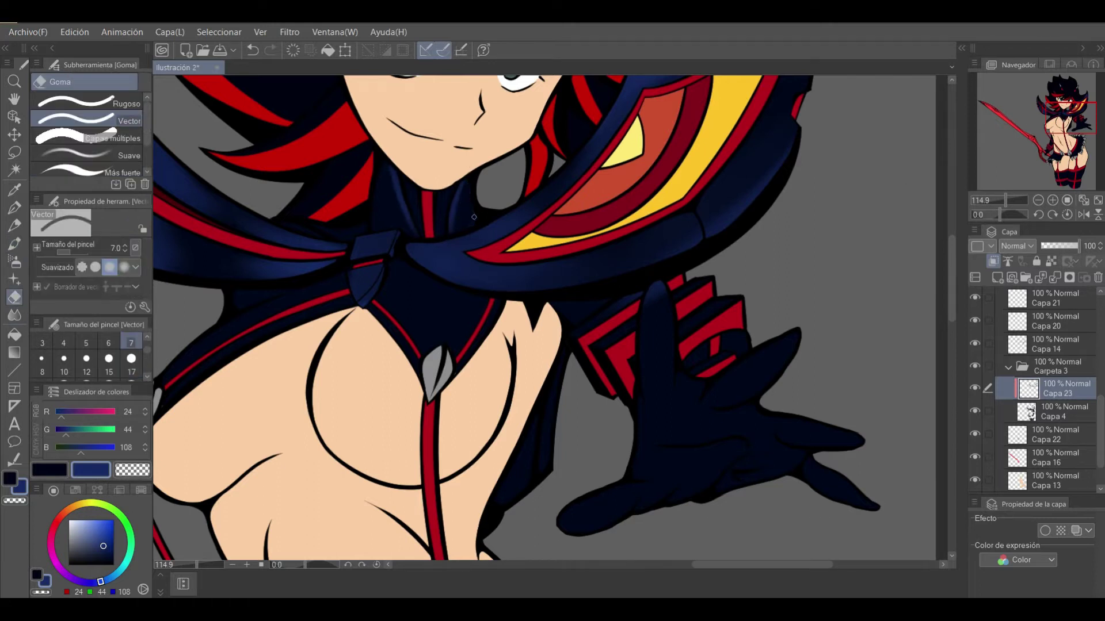
scroll(473, 216, down, 3)
key(b)
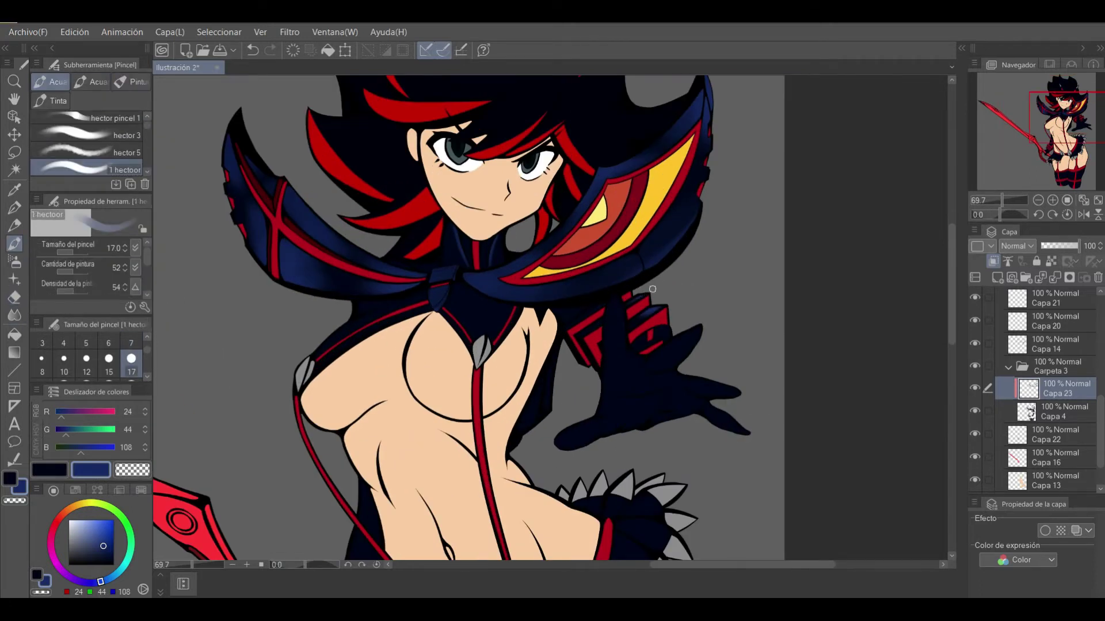
key(j)
scroll(609, 315, up, 1)
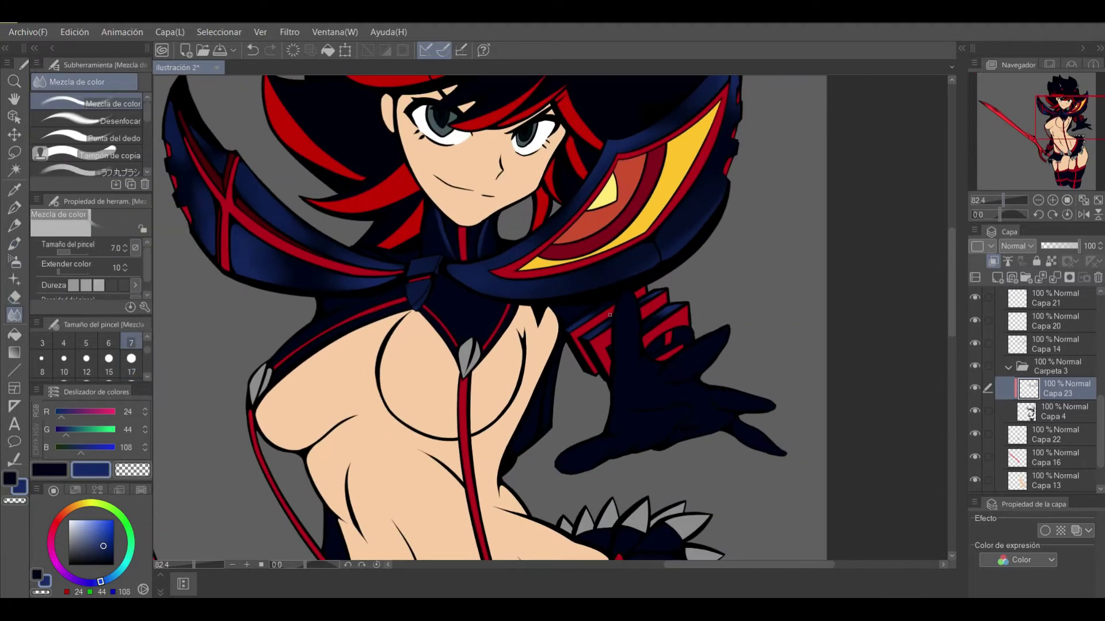
key(b)
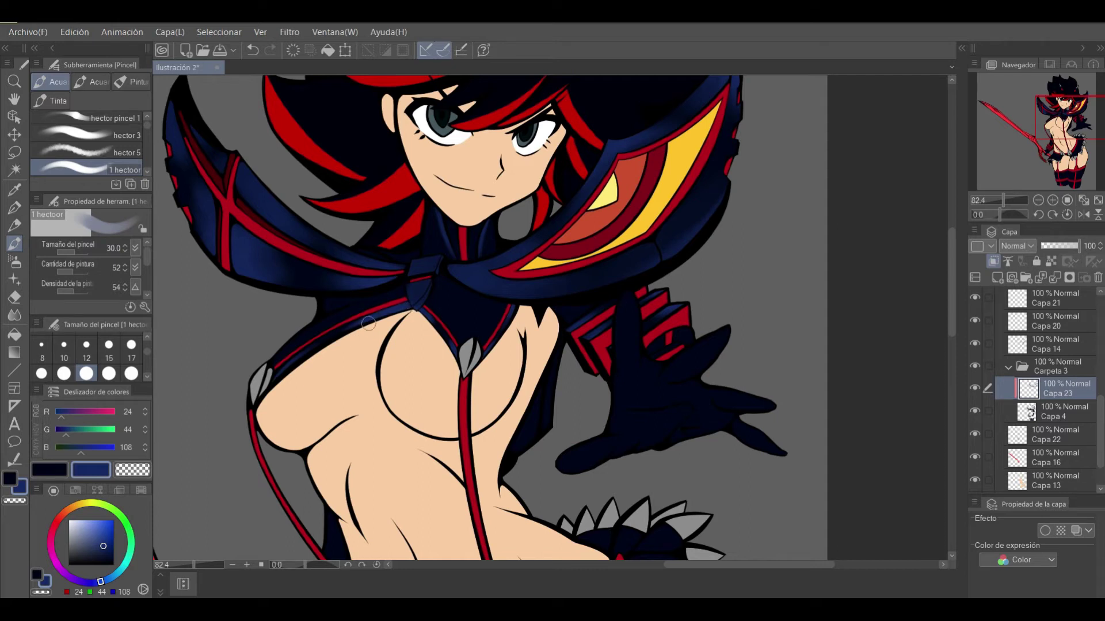
key(j)
scroll(509, 313, down, 5)
Add lighter blue strokes to the skirt and blend them into the navy fabric
scroll(428, 365, up, 8)
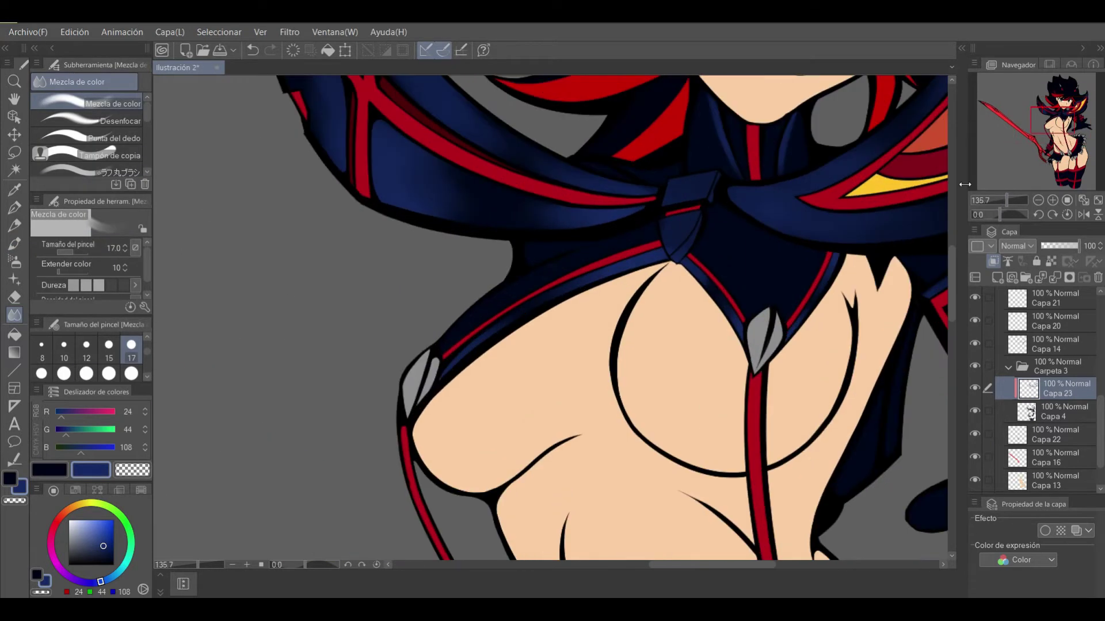
scroll(717, 257, down, 2)
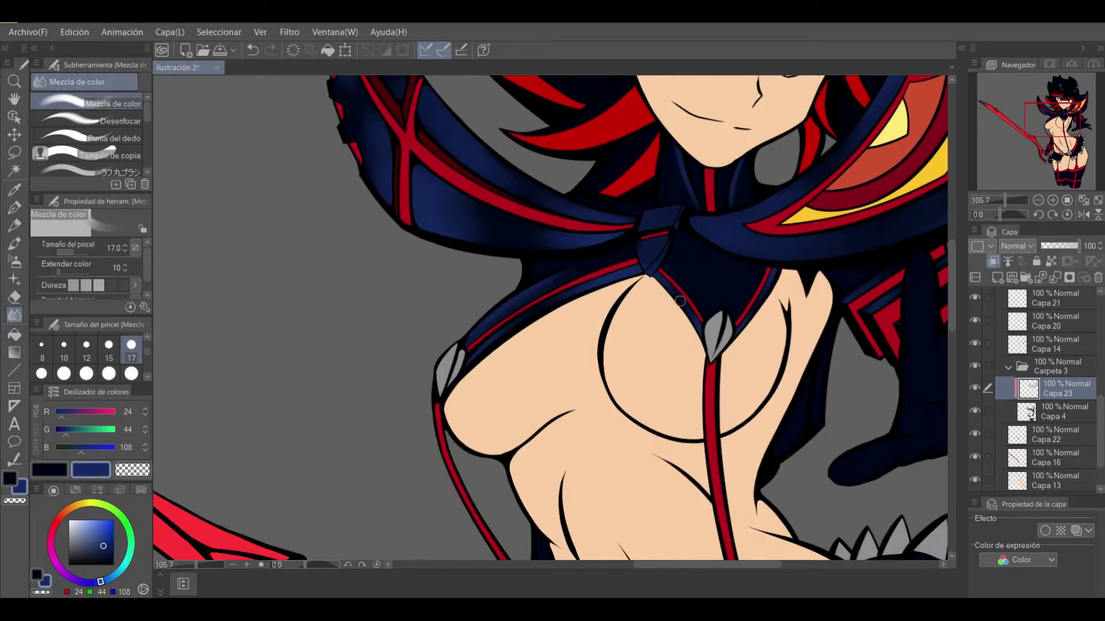
key(b)
key(j)
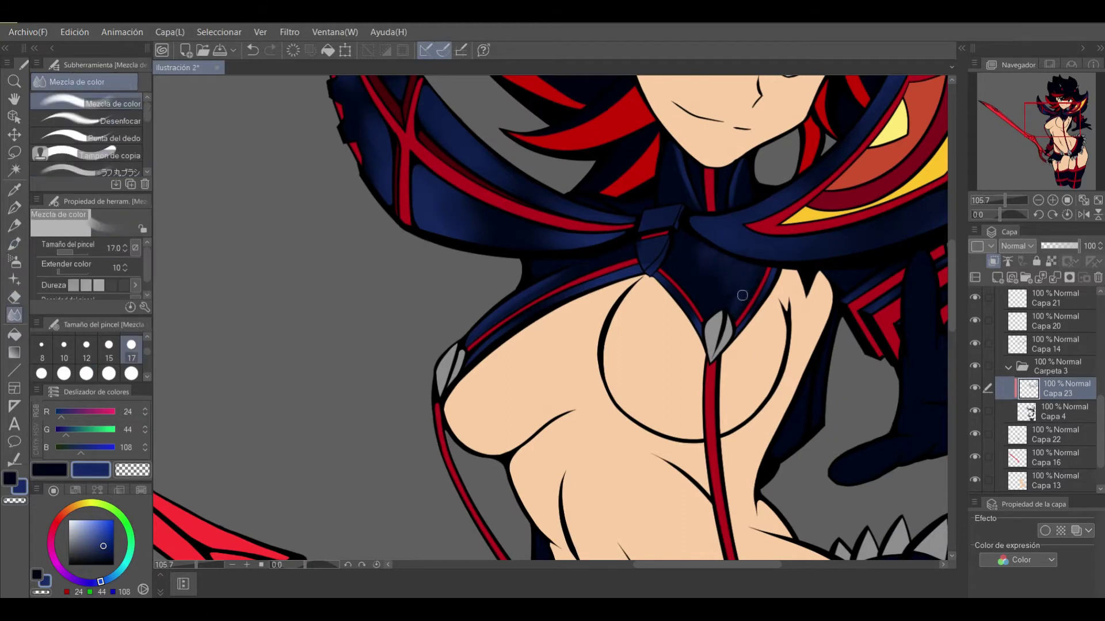
scroll(734, 298, down, 4)
scroll(601, 244, up, 3)
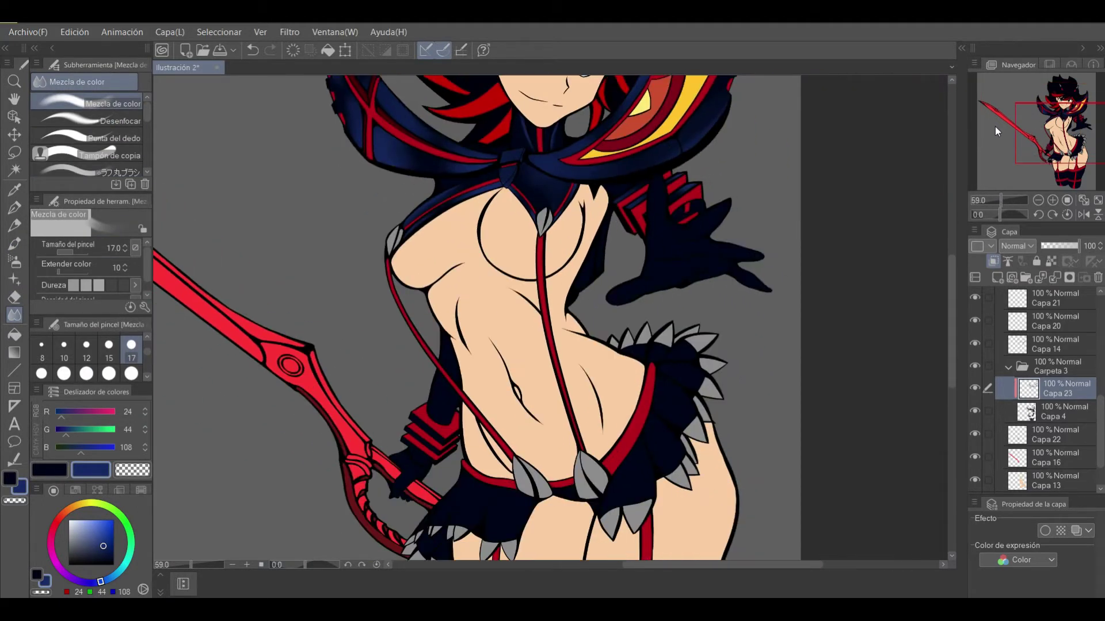
key(b)
click(22, 316)
Repeat the blue strokes and blending on the next skirt ruffles
scroll(656, 155, up, 3)
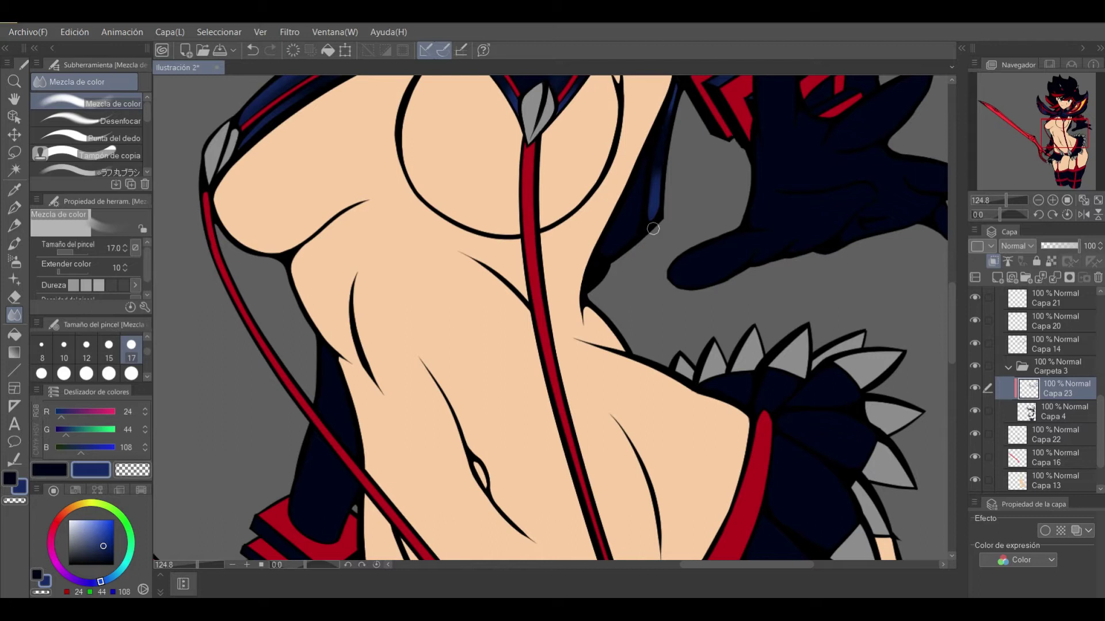
scroll(653, 228, down, 3)
scroll(585, 241, up, 2)
key(b)
key(j)
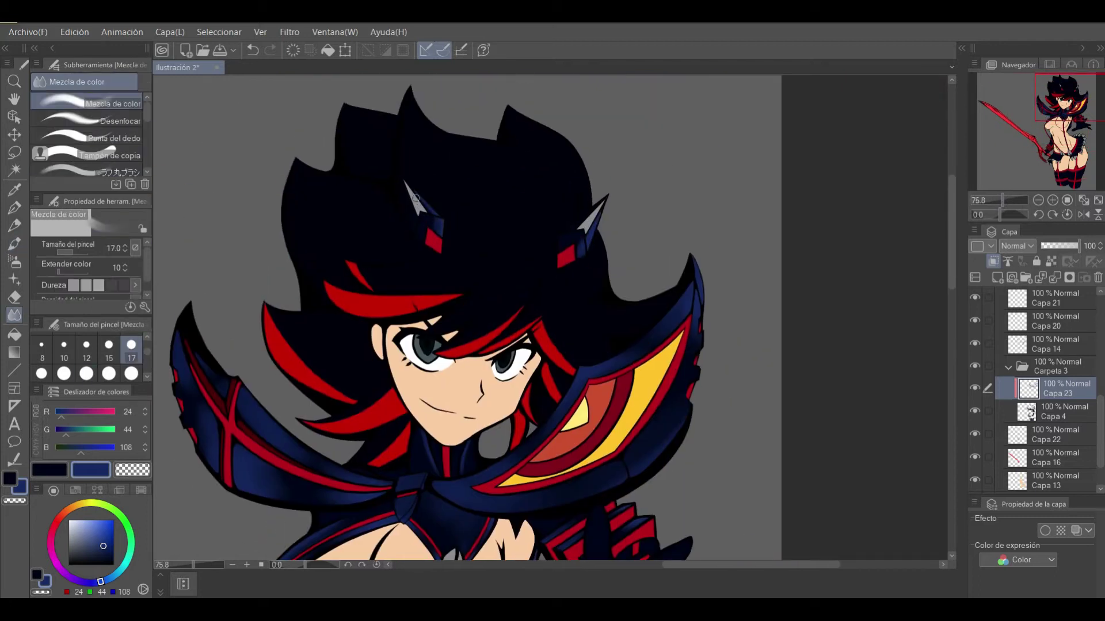
scroll(571, 250, down, 3)
Shade the torso area with blue strokes blended into the navy
drag(576, 287, 575, 115)
scroll(609, 201, up, 3)
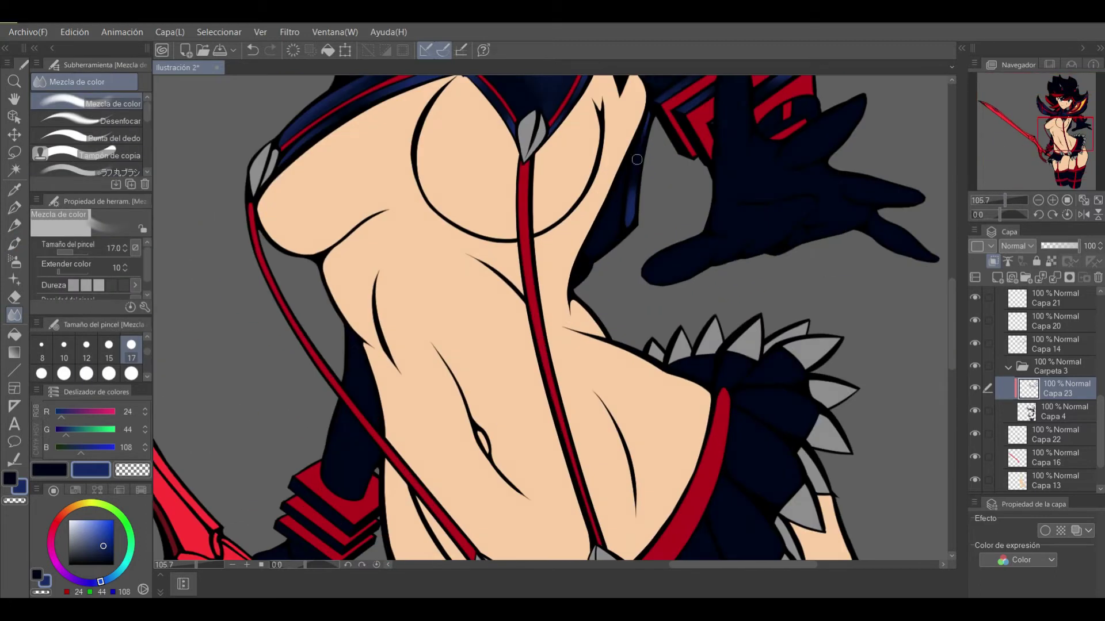
key(b)
scroll(609, 201, down, 3)
scroll(553, 304, up, 2)
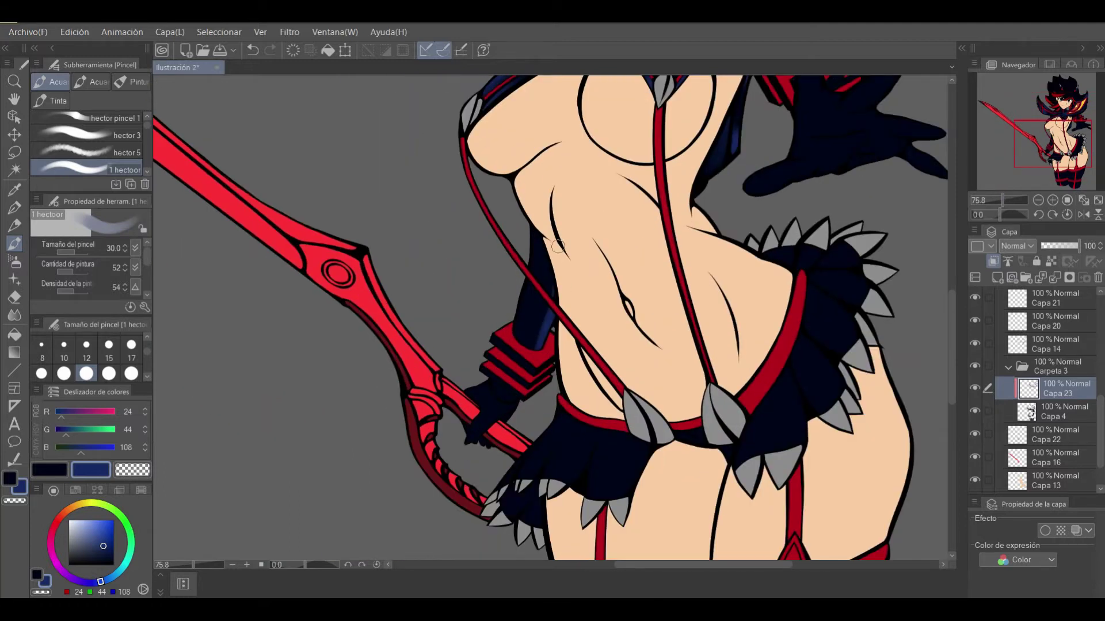
key(j)
key(b)
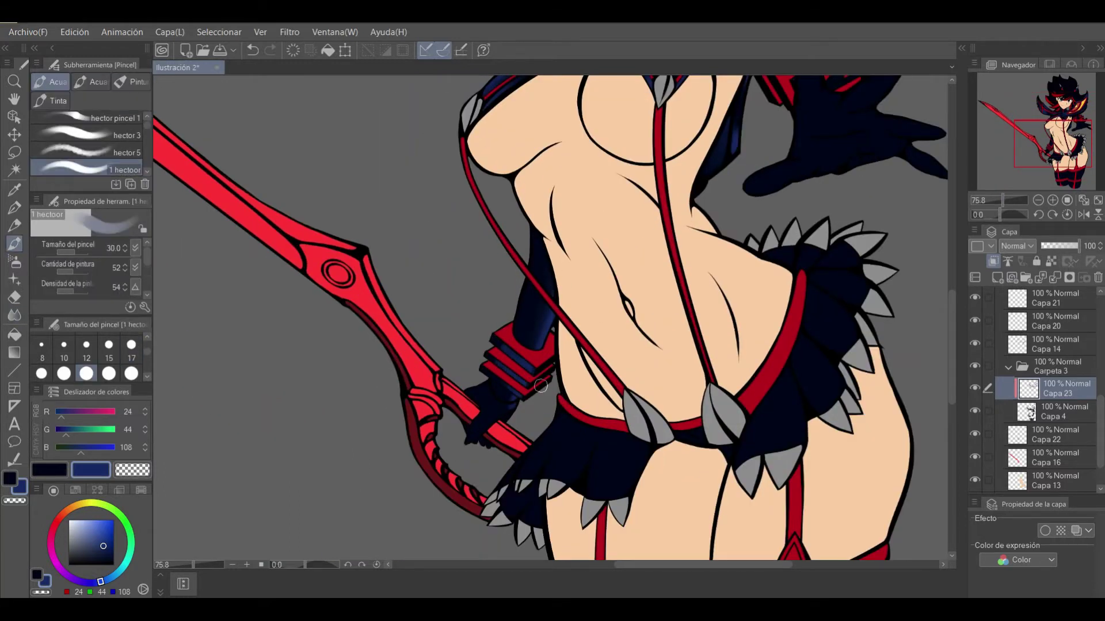
key(j)
Keep painting and blending soft blue shading across the outfit with the navy brush
scroll(997, 203, down, 5)
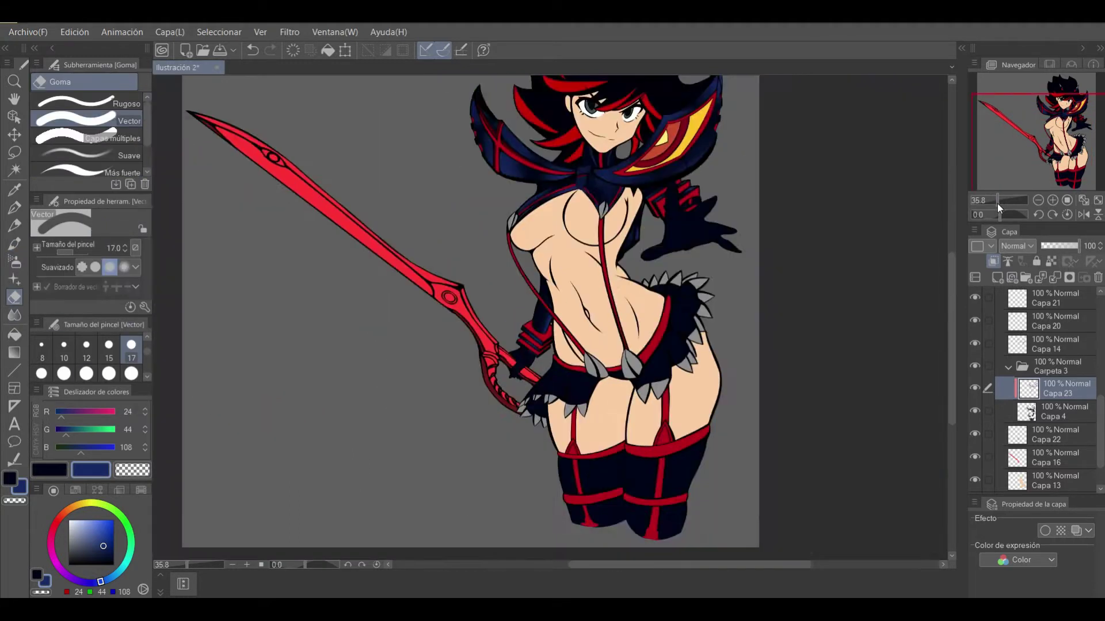
scroll(999, 198, up, 3)
key(b)
scroll(578, 250, up, 3)
click(15, 316)
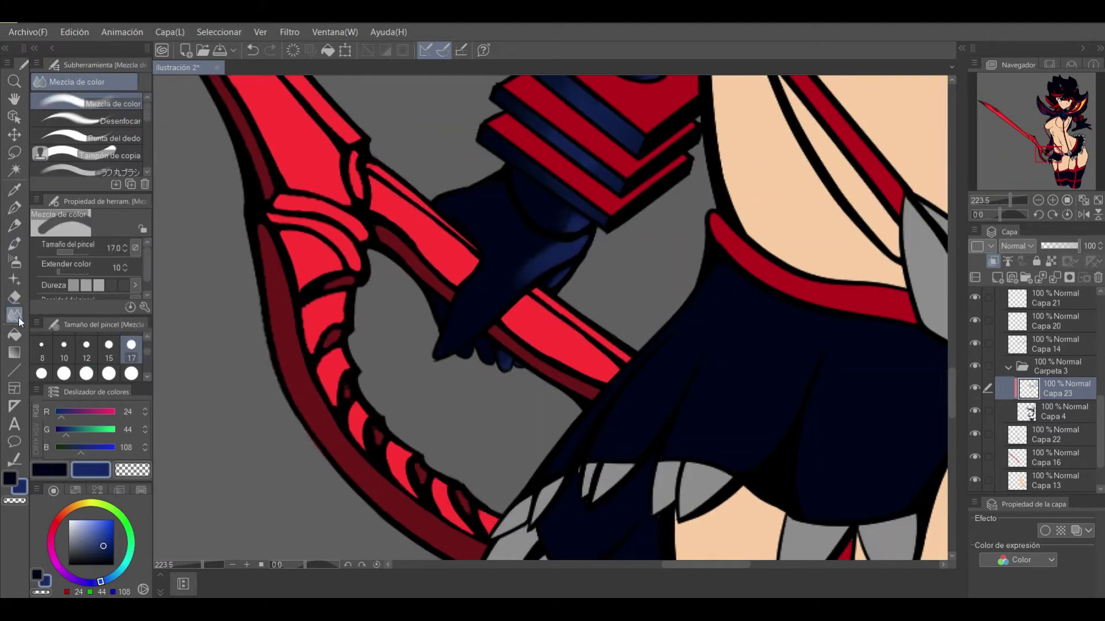
scroll(511, 244, down, 5)
scroll(620, 259, up, 4)
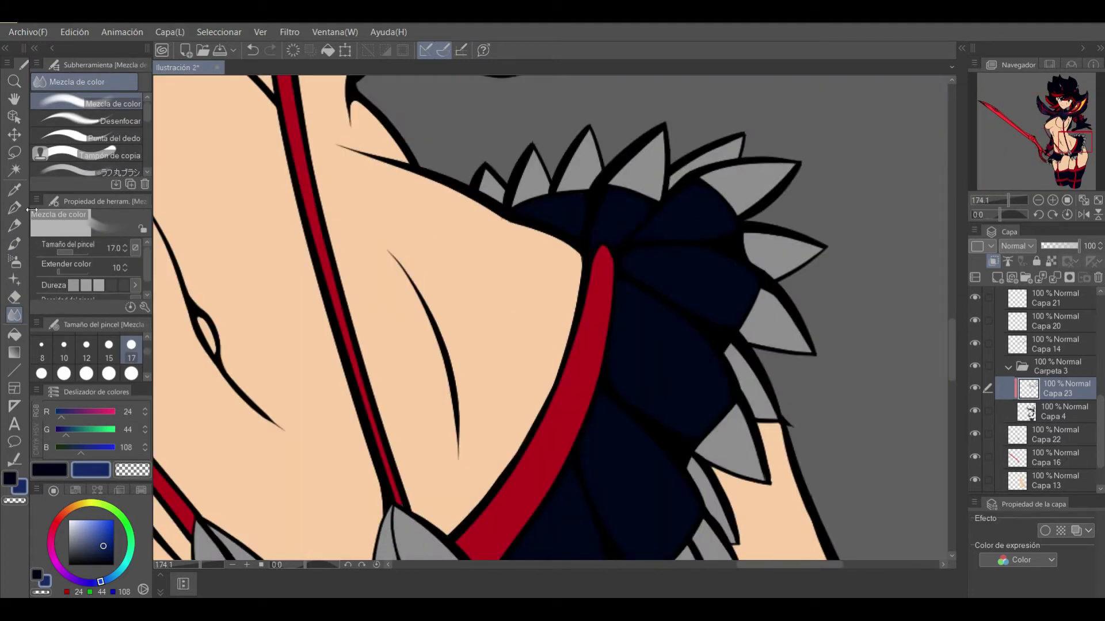
key(p)
key(b)
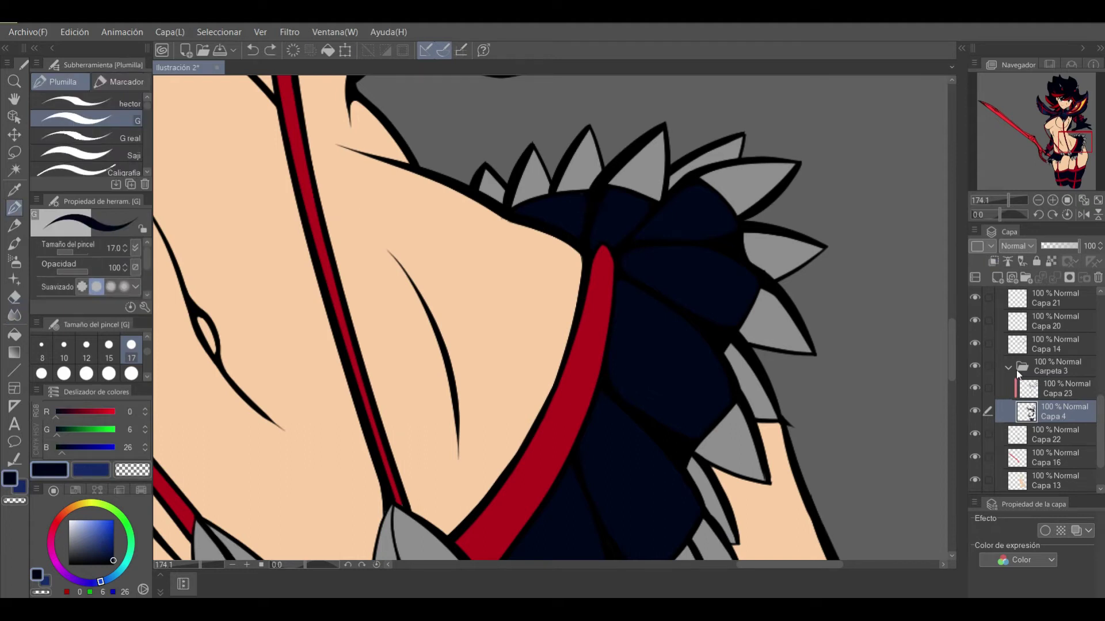
scroll(558, 245, down, 3)
On Capa 23, paint blue highlights on the skirt ruffles and blend them into the left skirt
ctrl+click(558, 246)
mouse_move(558, 246)
mouse_down()
mouse_move(656, 276)
mouse_move(582, 382)
mouse_move(587, 437)
mouse_up()
scroll(582, 382, down, 2)
scroll(603, 336, up, 2)
click(14, 315)
drag(242, 374, 293, 426)
drag(345, 374, 351, 455)
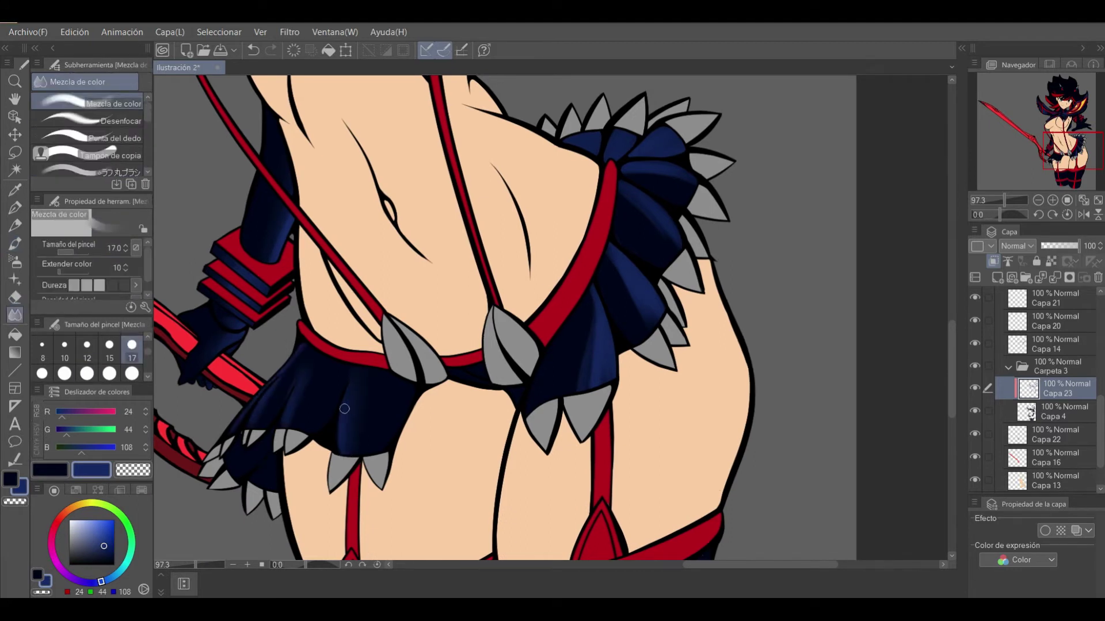
Mirror the canvas view horizontally and return to the color blend tool
key(h)
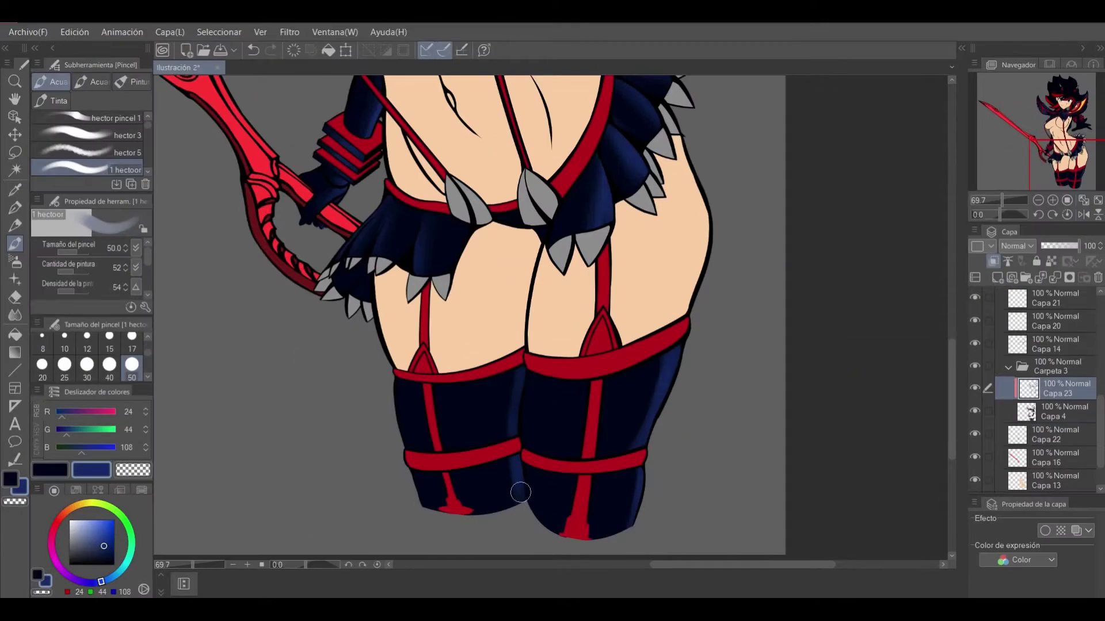
key(j)
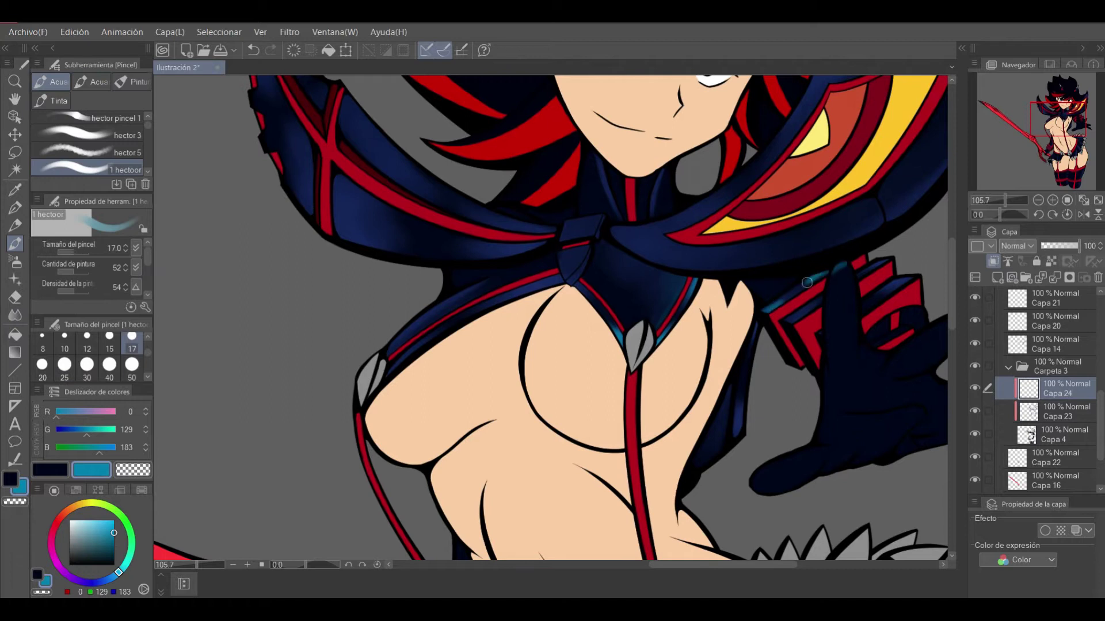
Frame the collar and glove, pick the teal highlight colour and select layer Capa 24
drag(867, 301, 684, 256)
key(j)
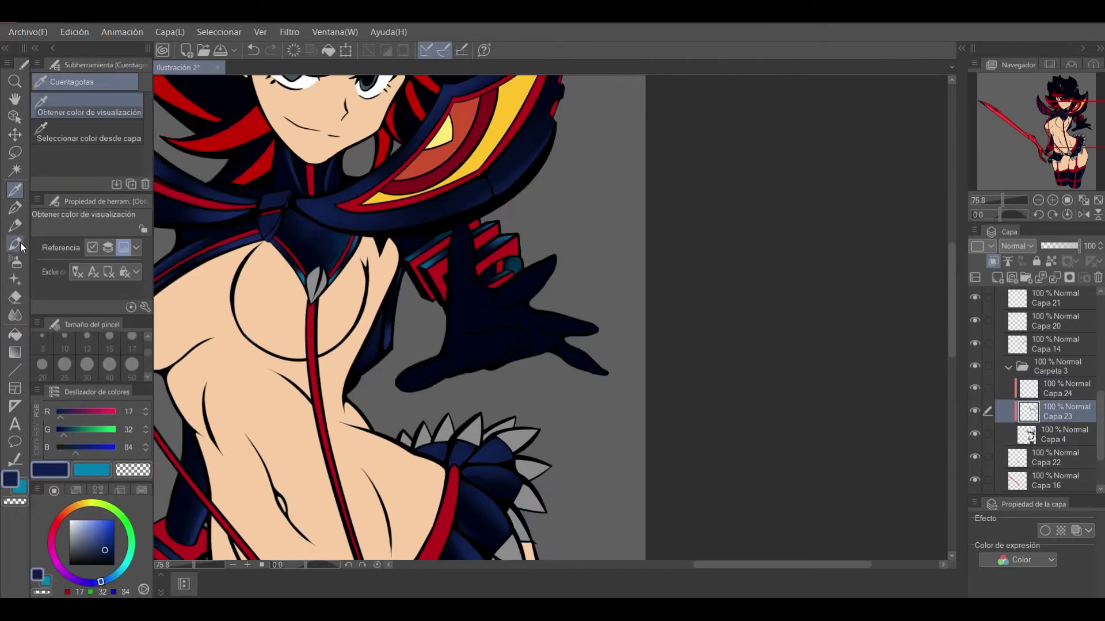
click(15, 243)
drag(1000, 215, 987, 215)
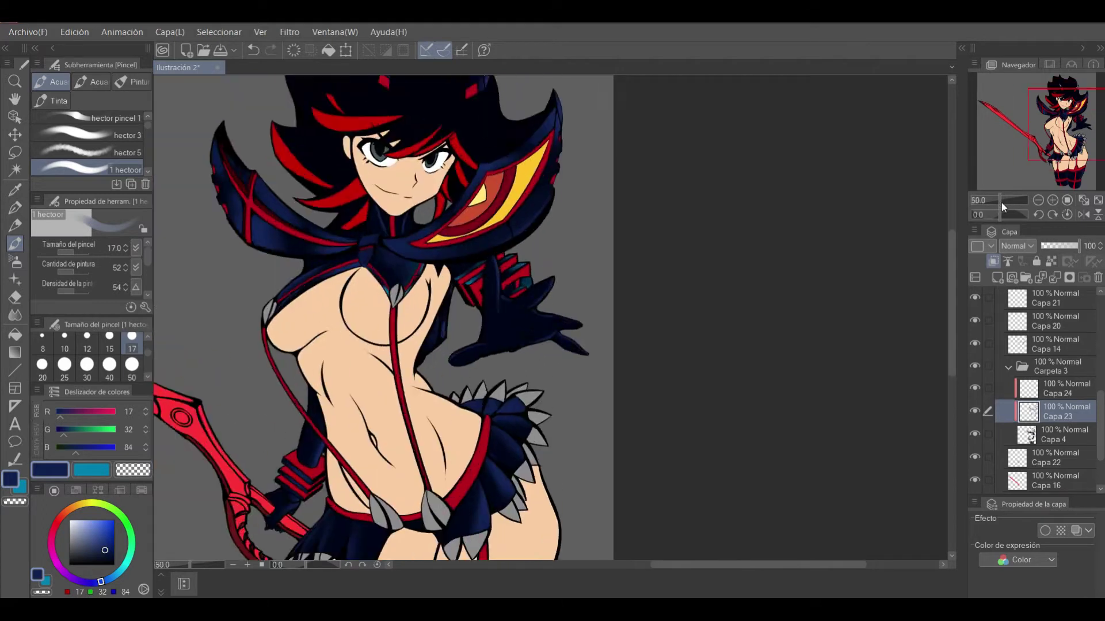
click(91, 470)
click(1055, 388)
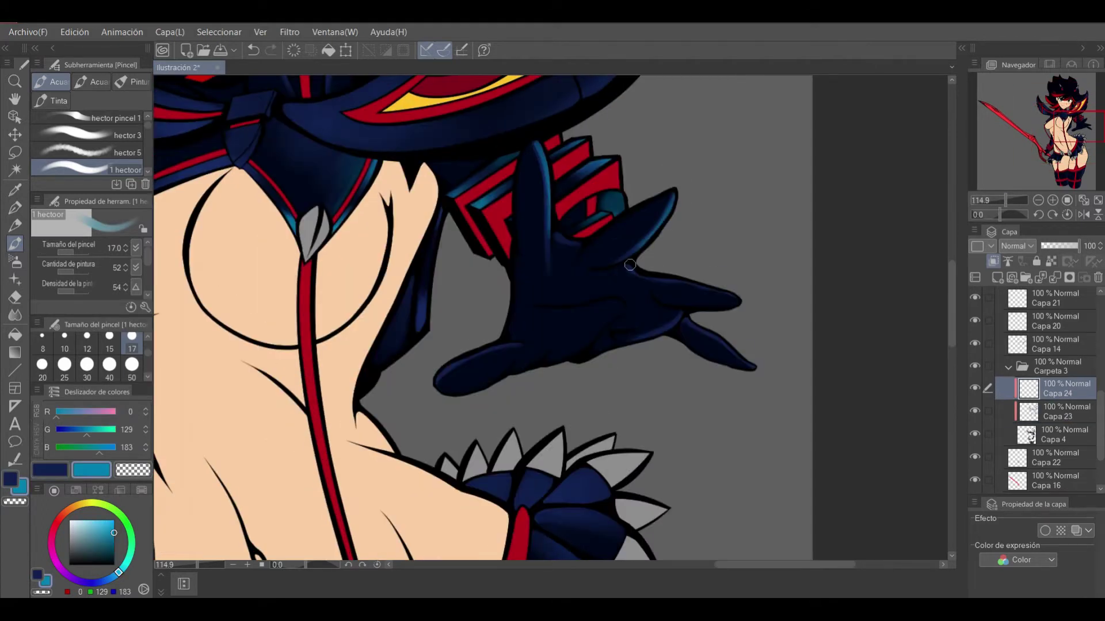
scroll(624, 193, down, 4)
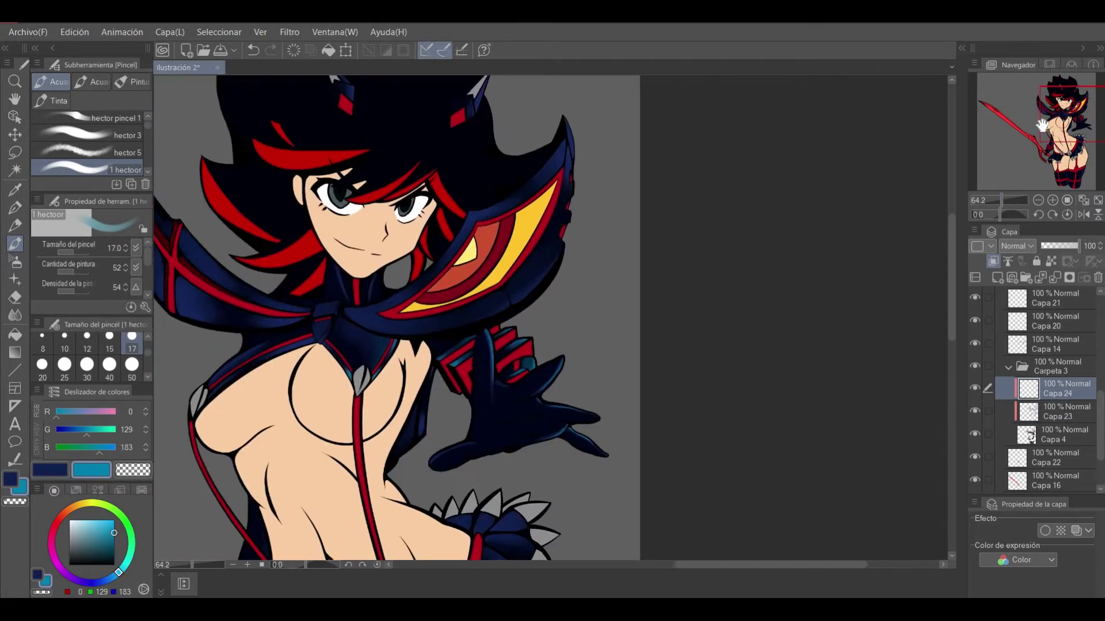
Blend the teal highlights on Capa 24, alternating the blender and a larger brush
click(15, 315)
key(b)
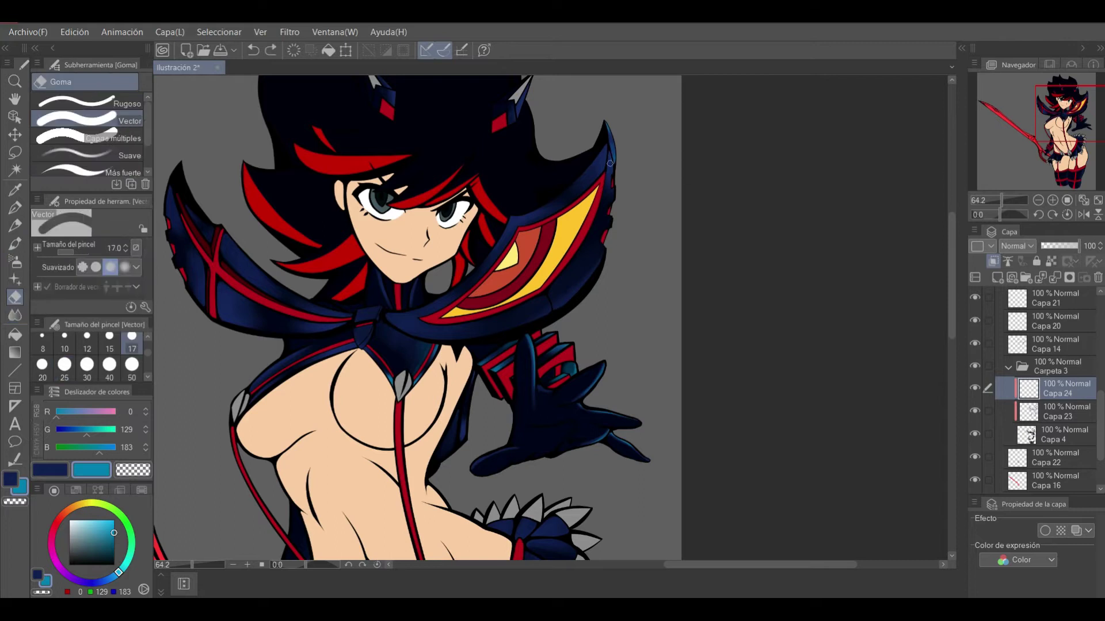
scroll(591, 156, up, 1)
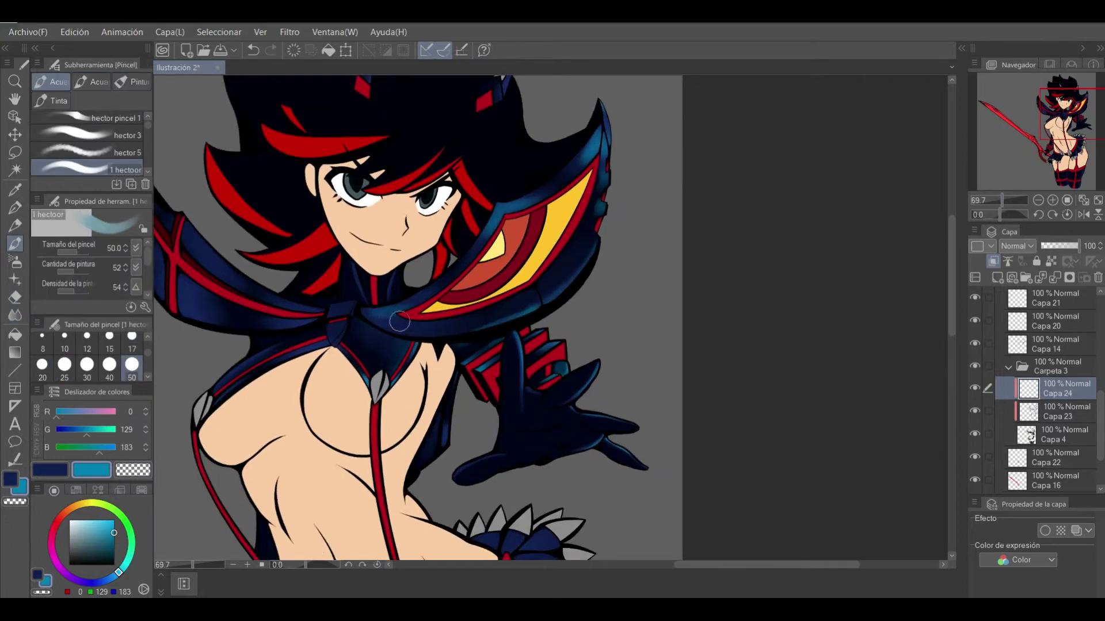
click(15, 315)
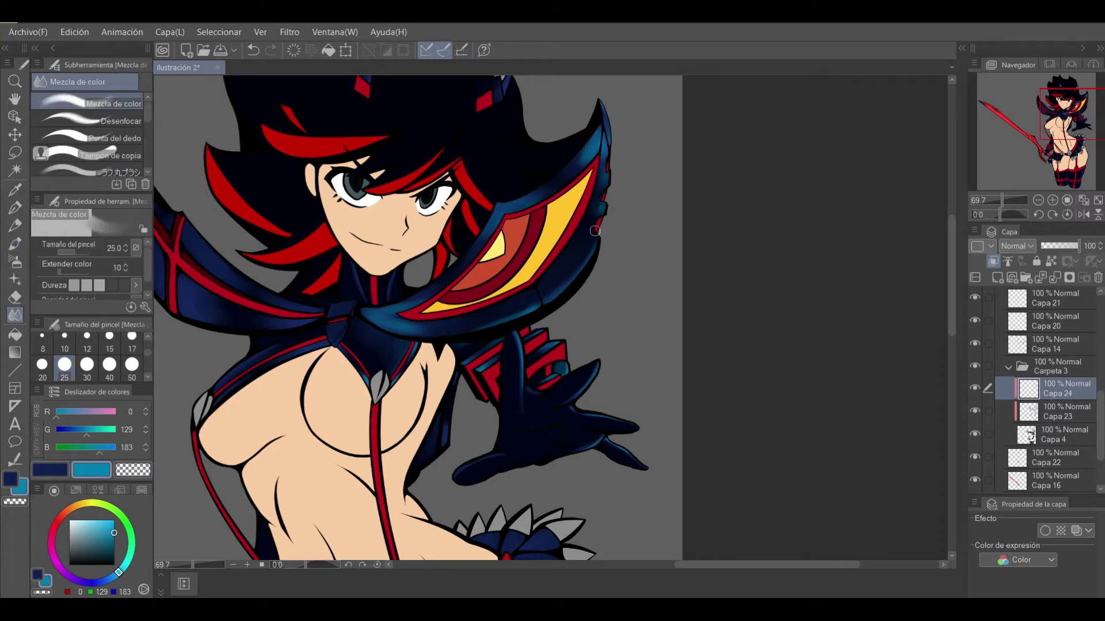
scroll(526, 303, up, 2)
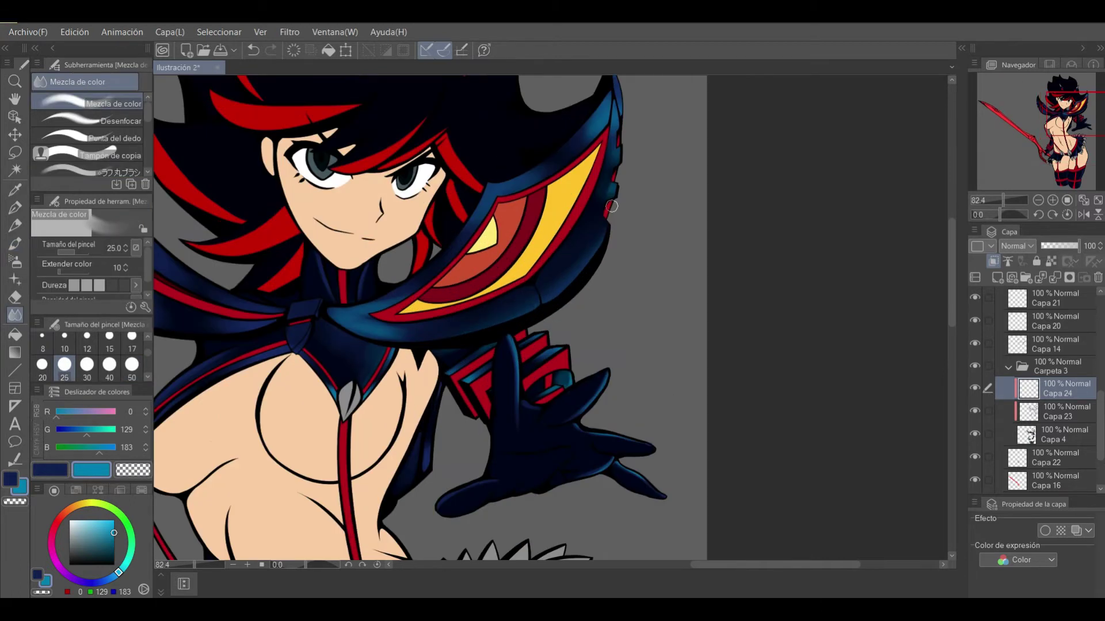
Mirror the view and toggle Capa 24 to compare the collar with and without teal highlights
key(h)
click(974, 388)
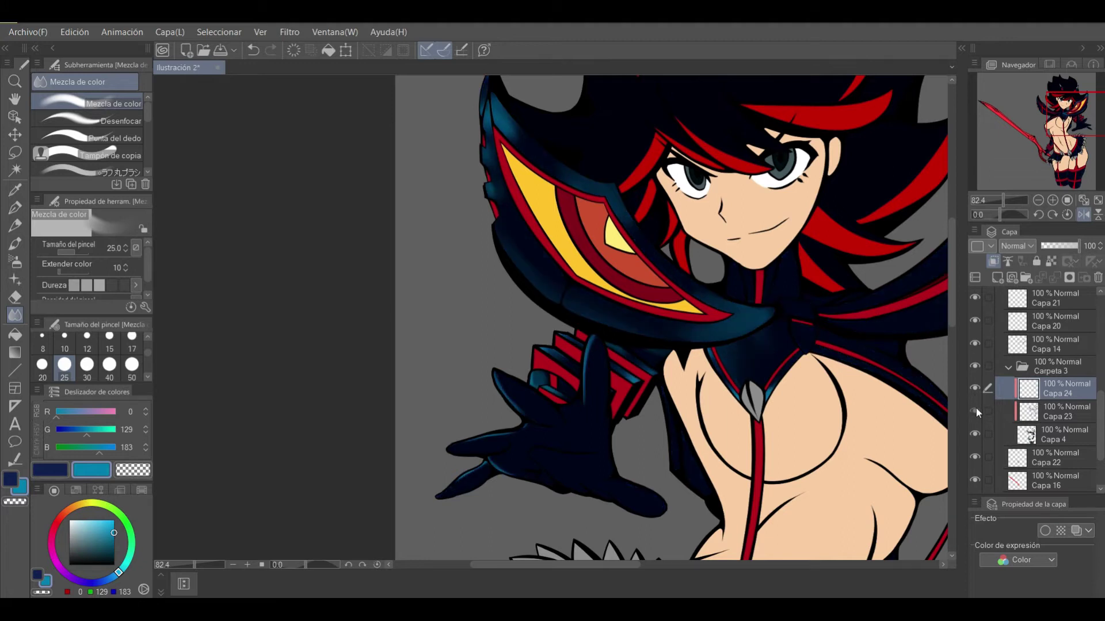
click(1030, 411)
key(ctrl+z)
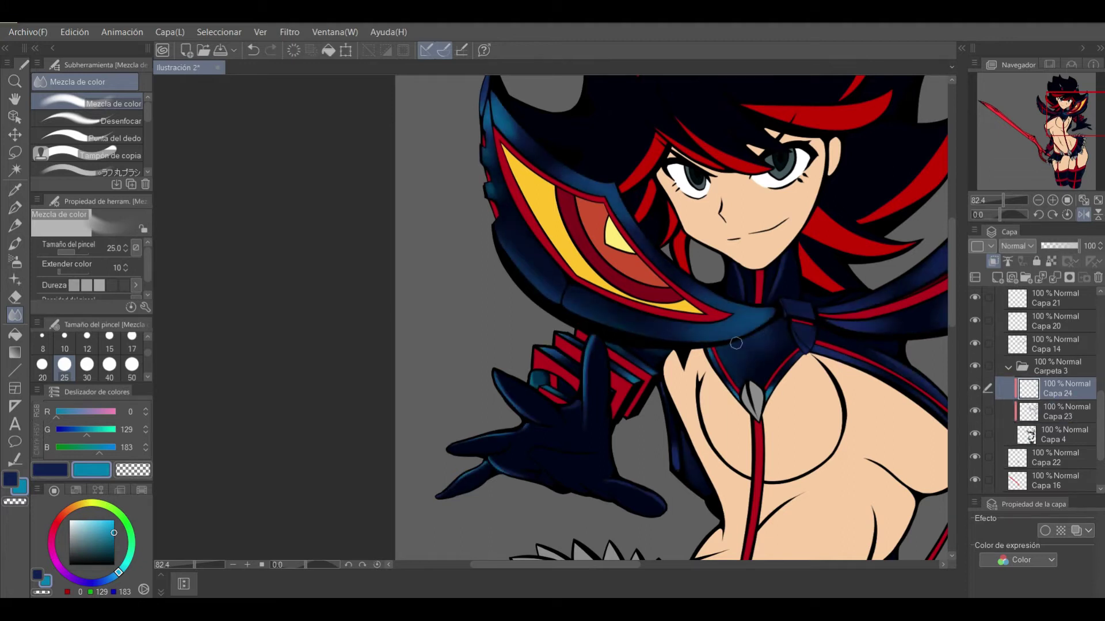
key(b)
scroll(736, 342, down, 5)
key(h)
scroll(543, 421, up, 6)
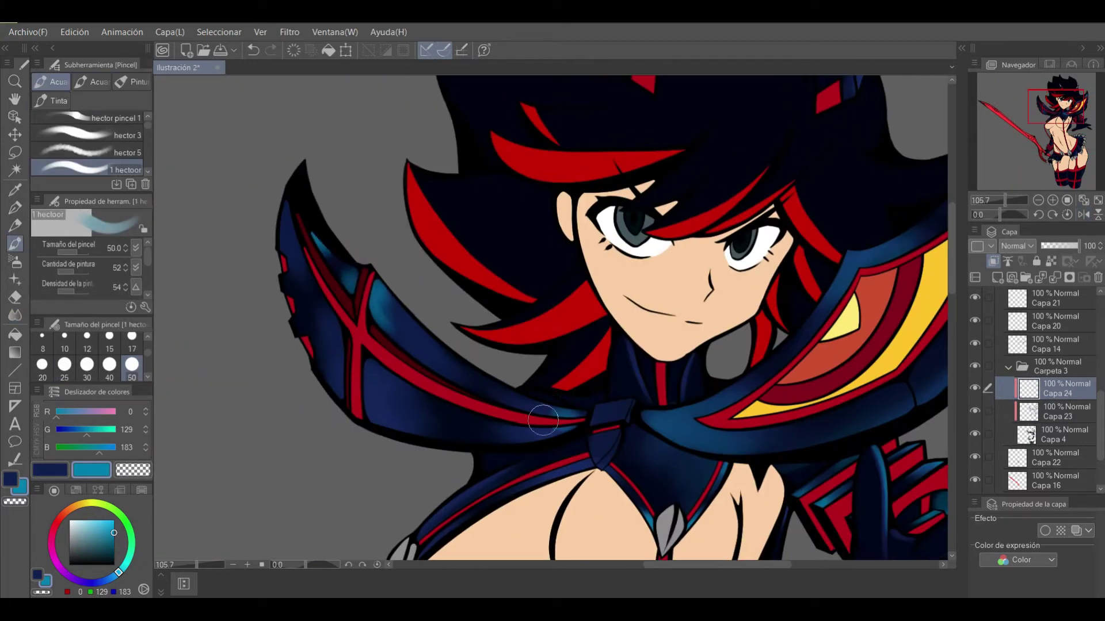
Soften the teal highlights by alternating Mezcla de color blending and the Suave airbrush
key(j)
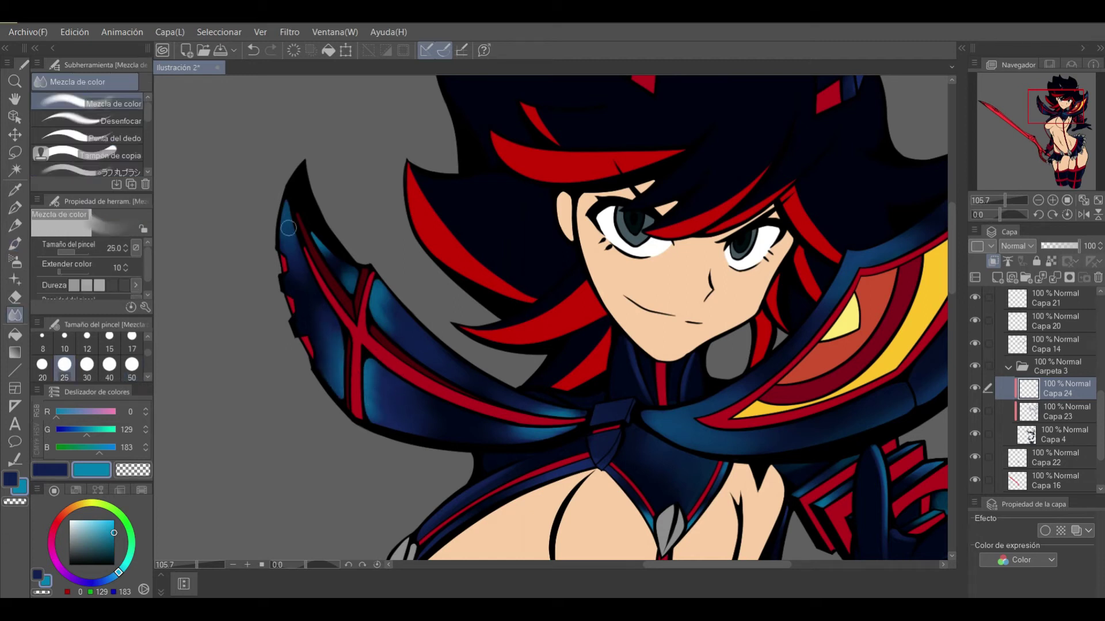
scroll(518, 394, down, 4)
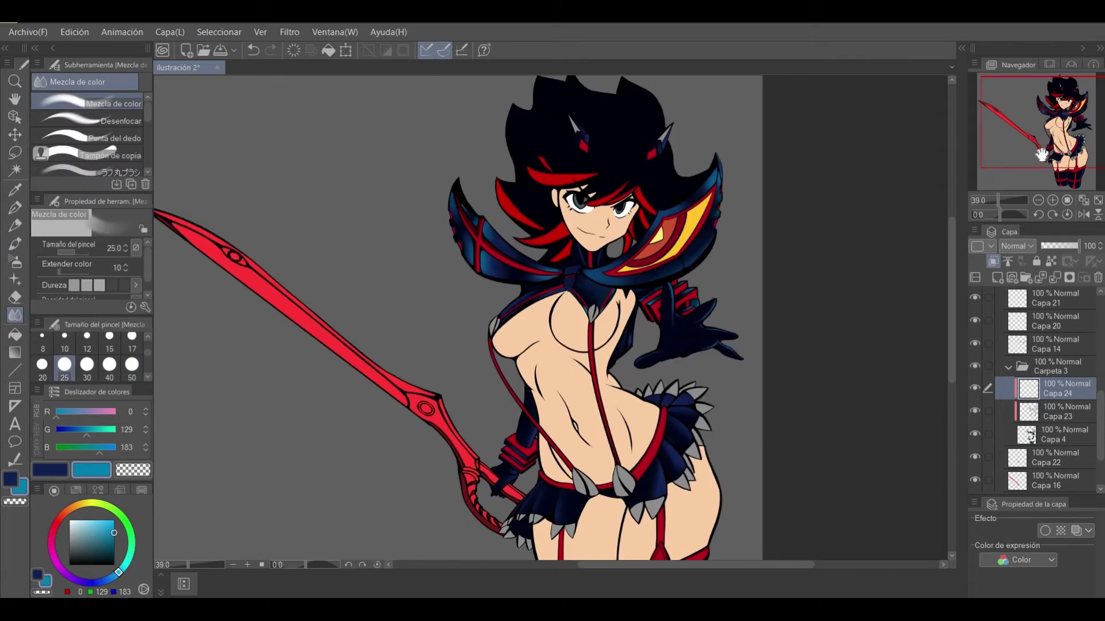
scroll(526, 377, up, 3)
key(b)
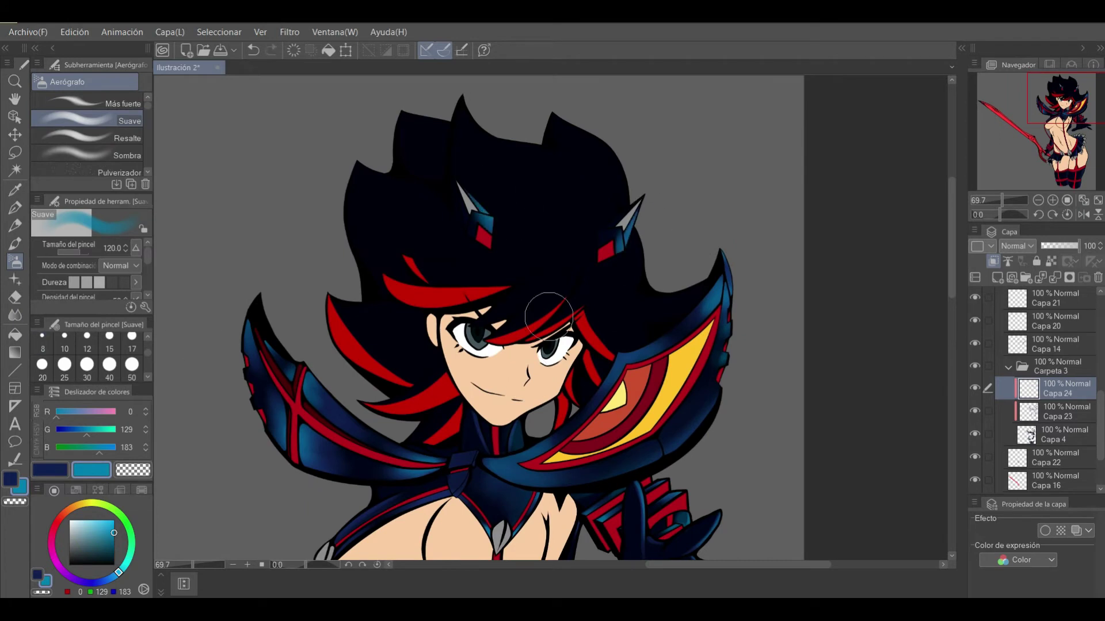
scroll(625, 263, down, 2)
key(j)
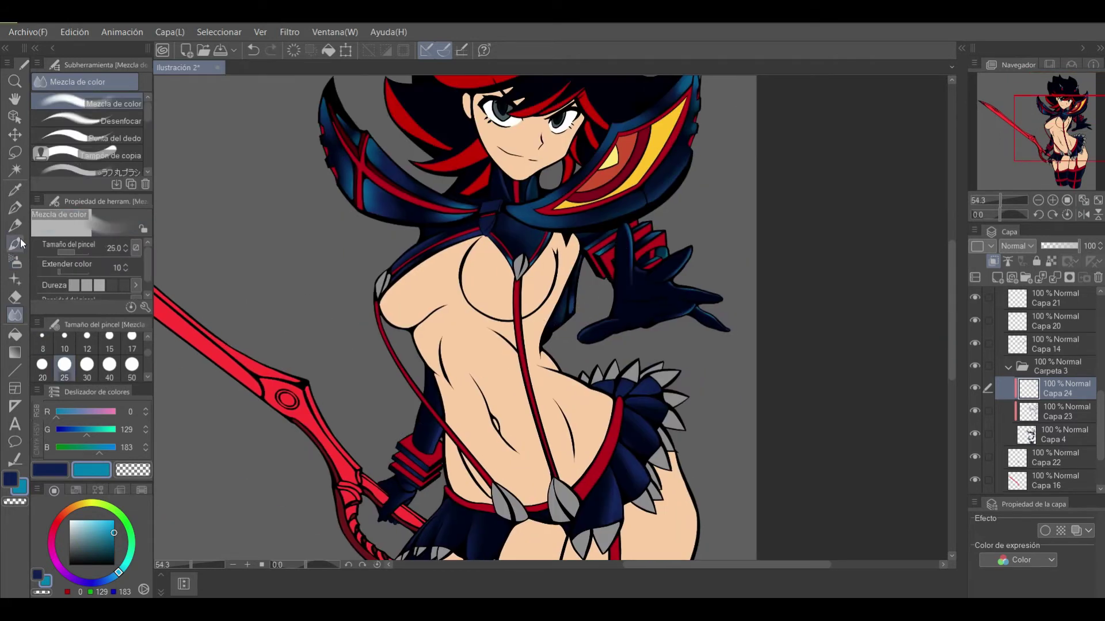
click(15, 244)
scroll(356, 524, up, 2)
Move down the figure and clean up the highlights with the eraser and blender
drag(464, 426, 515, 304)
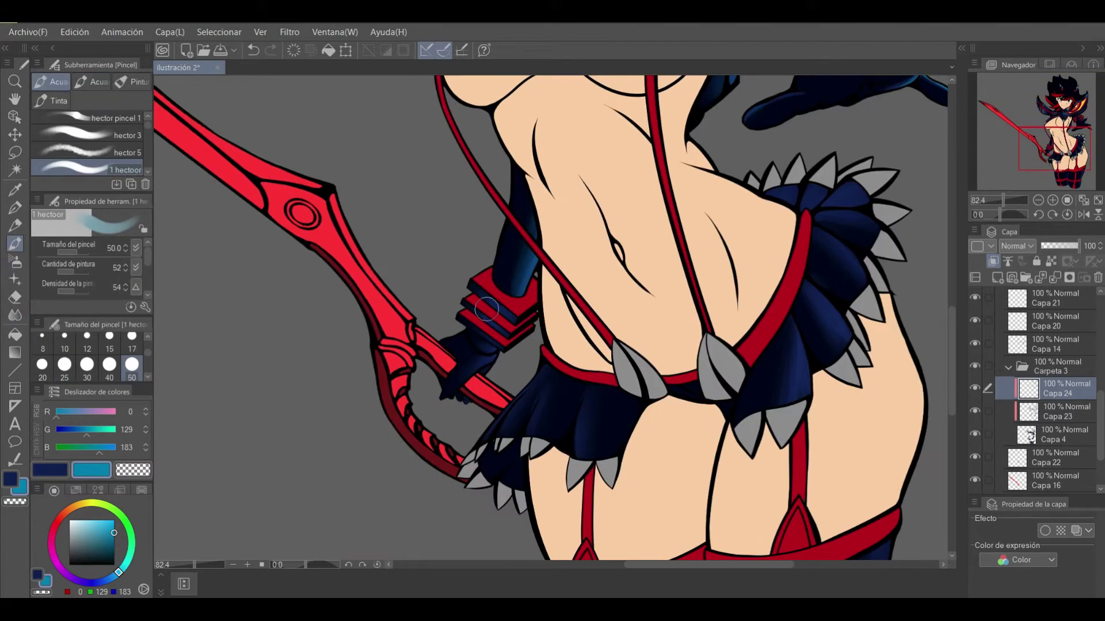
key(e)
click(15, 315)
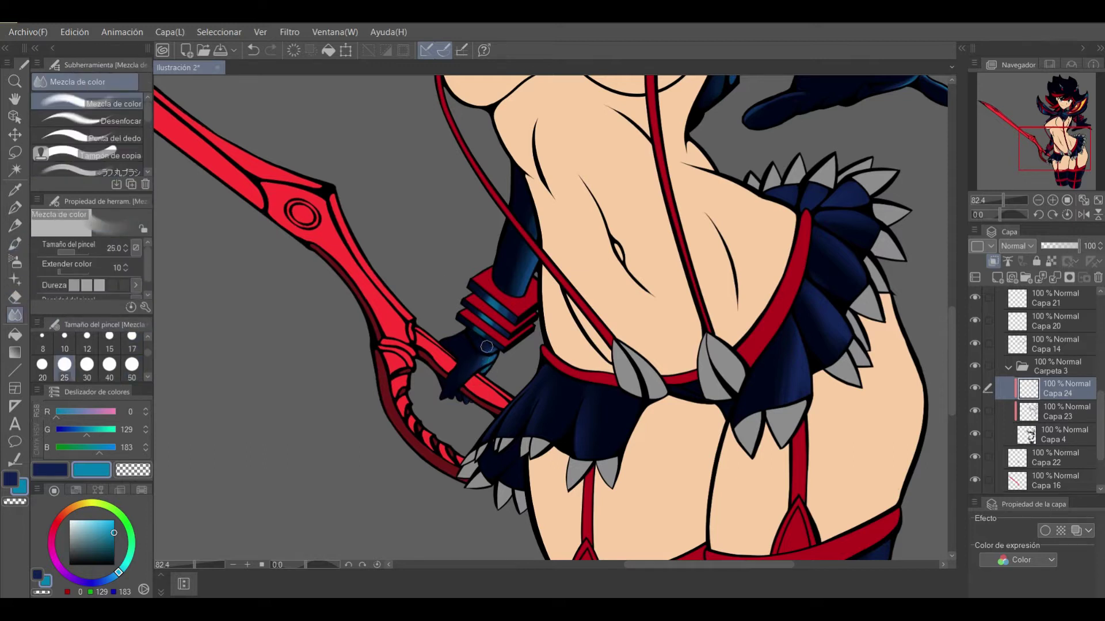
scroll(486, 328, down, 5)
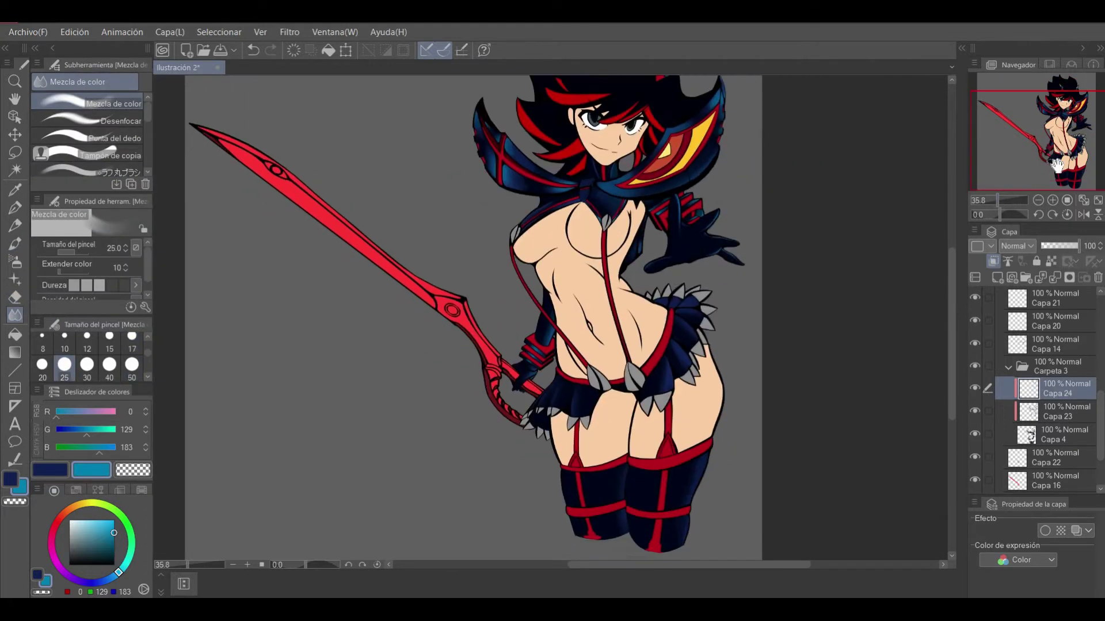
scroll(744, 188, up, 5)
key(b)
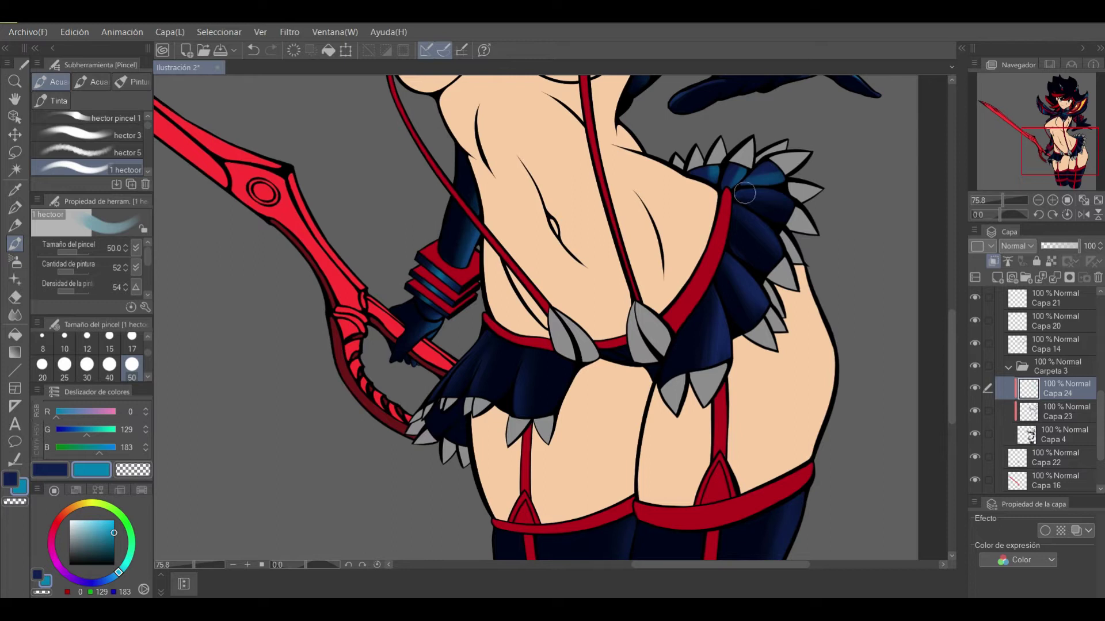
Paint lighter blue shading on the skirt's upper and lower folds and blend it
drag(744, 189, 765, 173)
drag(520, 377, 515, 415)
key(j)
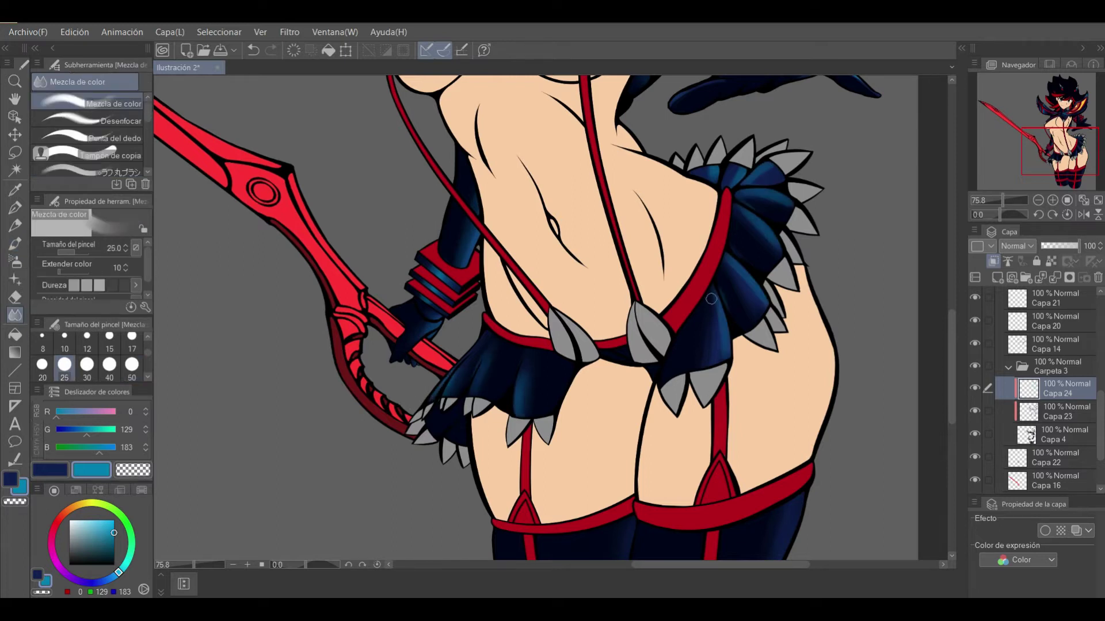
scroll(756, 175, down, 4)
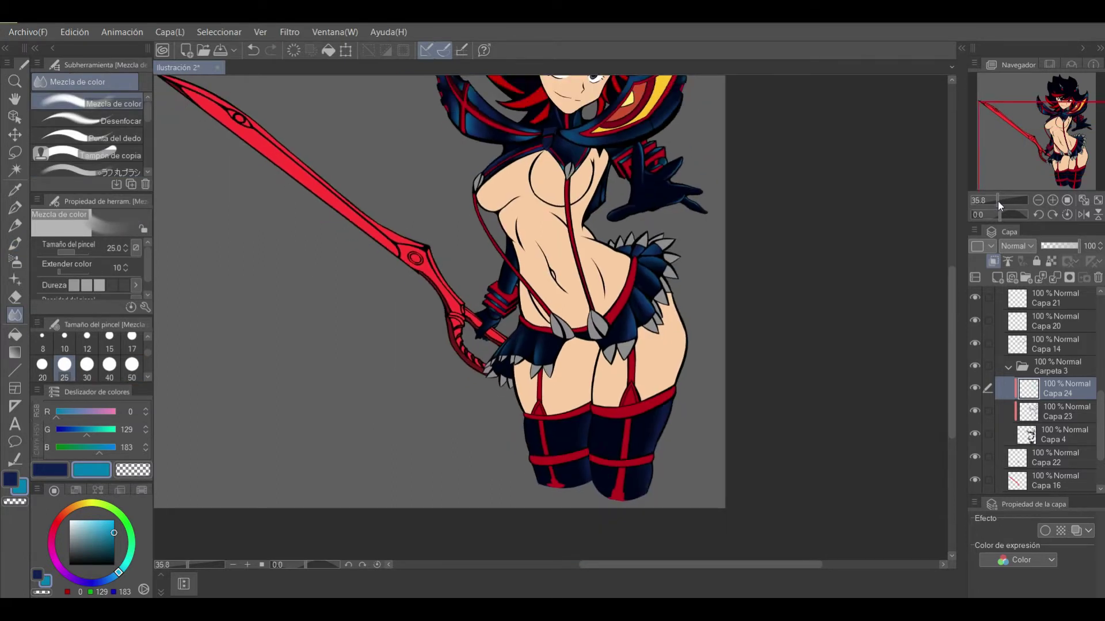
scroll(863, 173, up, 4)
key(b)
Airbrush and blend the stocking highlights, then add new layer Capa 25 above Capa 24
scroll(800, 258, down, 2)
scroll(658, 401, down, 2)
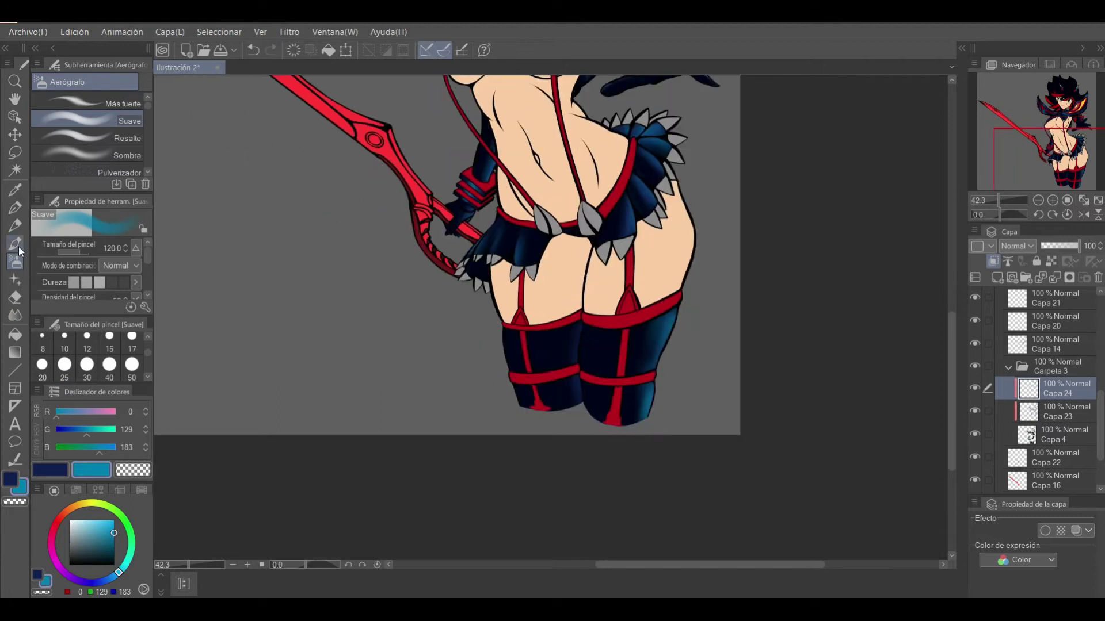
key(j)
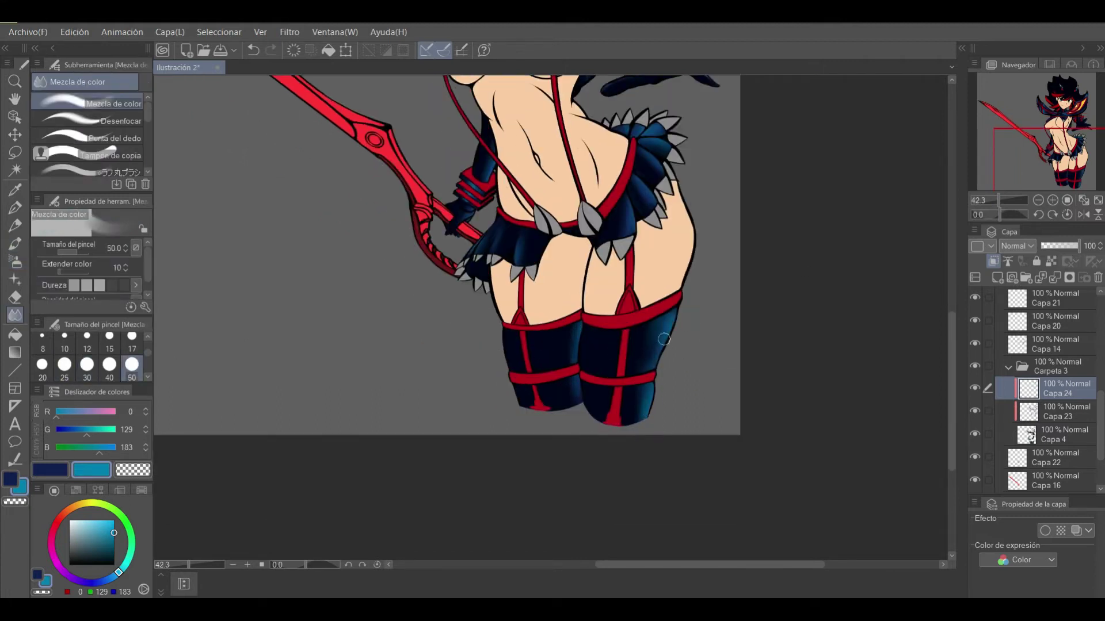
scroll(576, 385, down, 1)
scroll(575, 385, down, 1)
key(b)
drag(114, 536, 135, 568)
scroll(764, 484, up, 4)
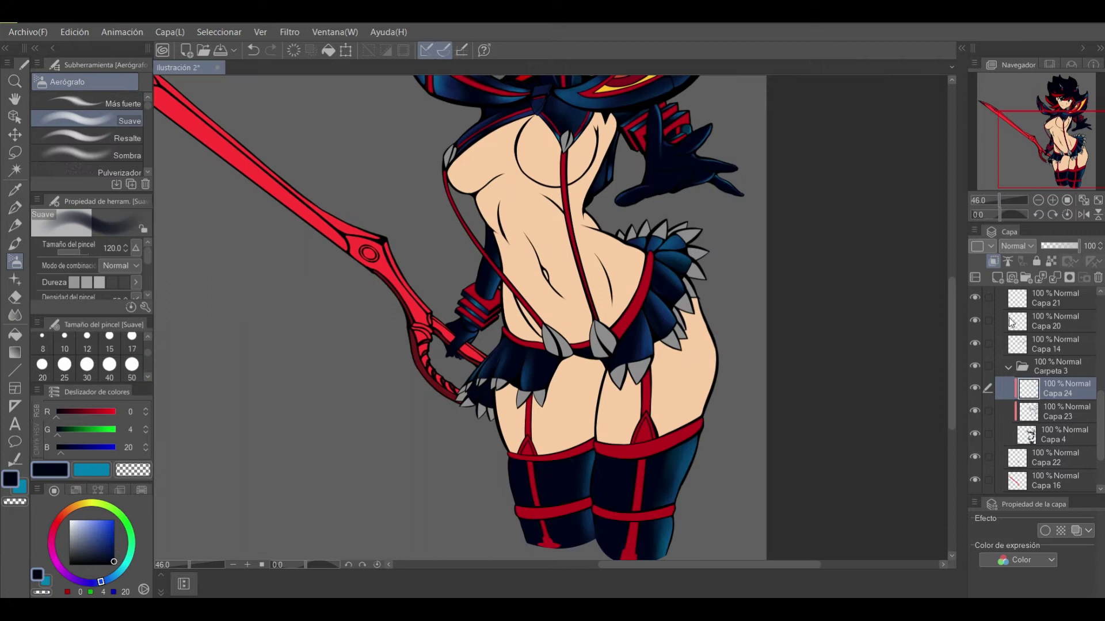
key(ctrl+shift+n)
Shrink the Suave airbrush to size 50 and settle back on it after trying the pen
key(bracketleft)
key(bracketleft)
key(bracketleft)
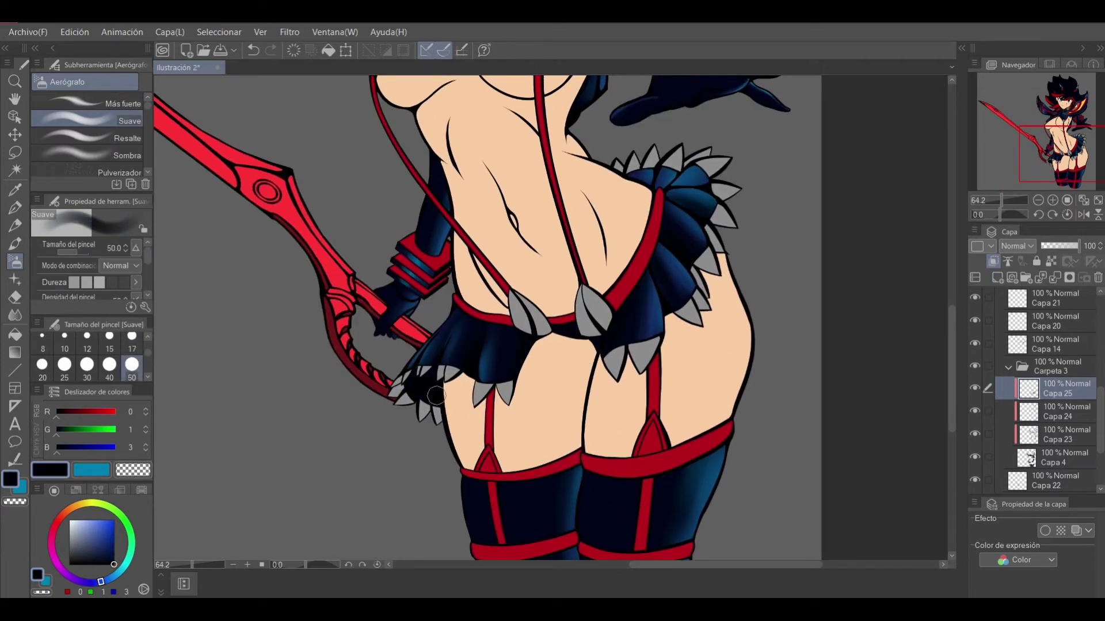
scroll(644, 390, down, 1)
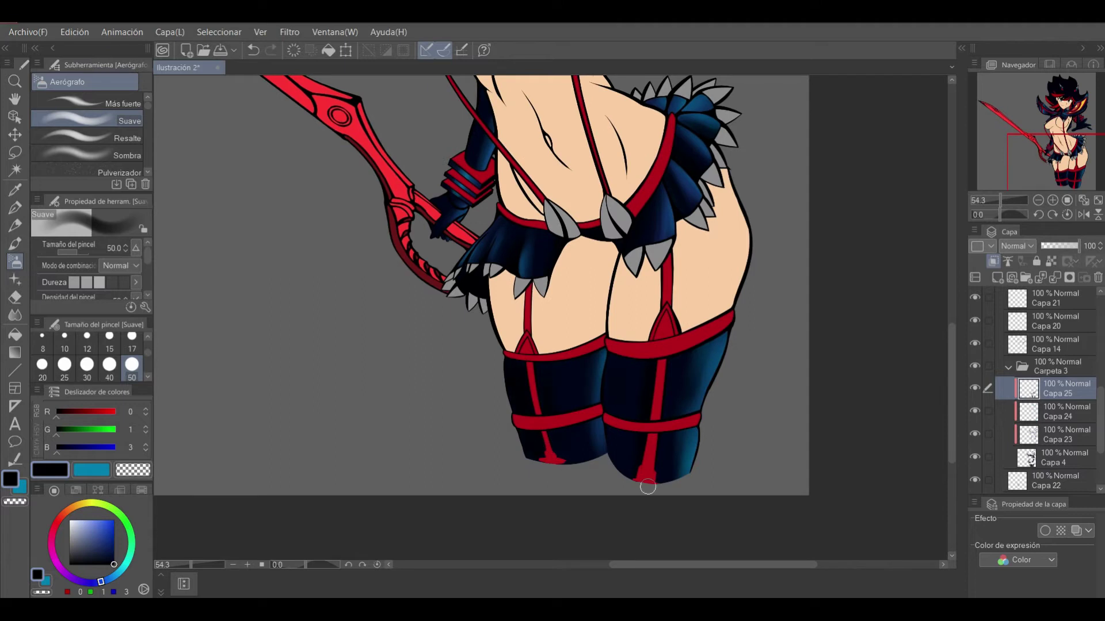
scroll(538, 175, down, 1)
scroll(419, 306, up, 4)
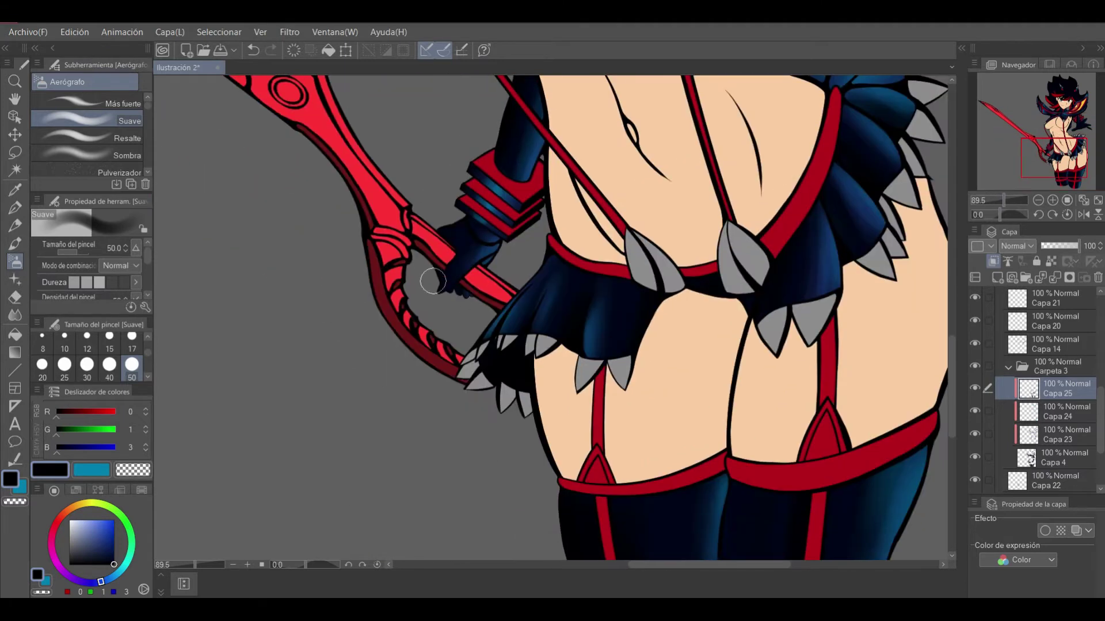
scroll(426, 289, up, 1)
scroll(482, 269, up, 5)
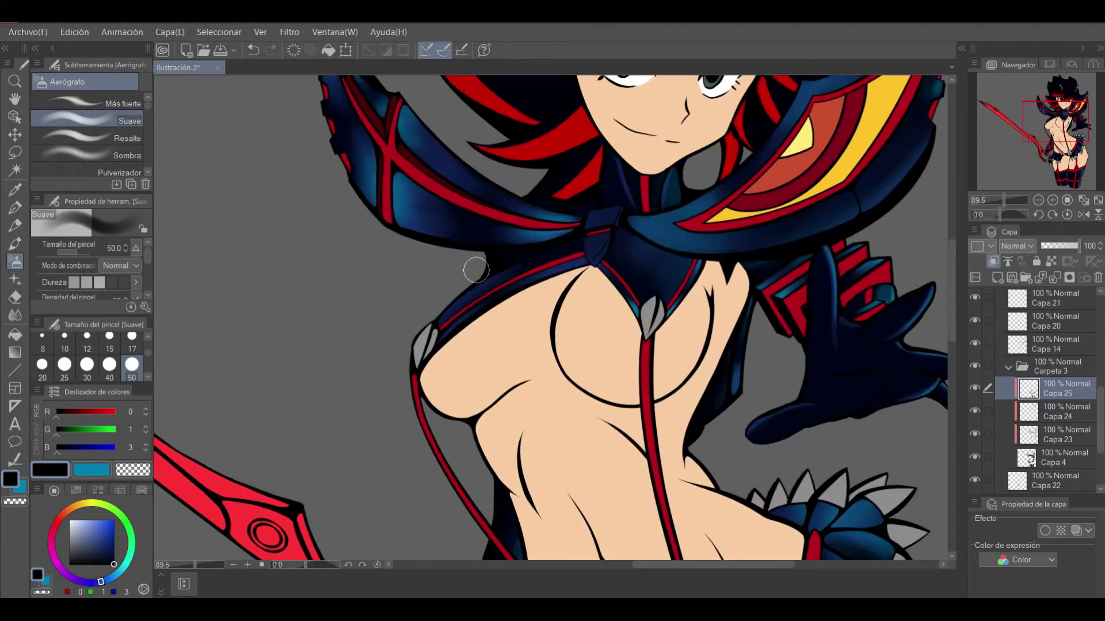
key(p)
scroll(571, 203, up, 1)
key(b)
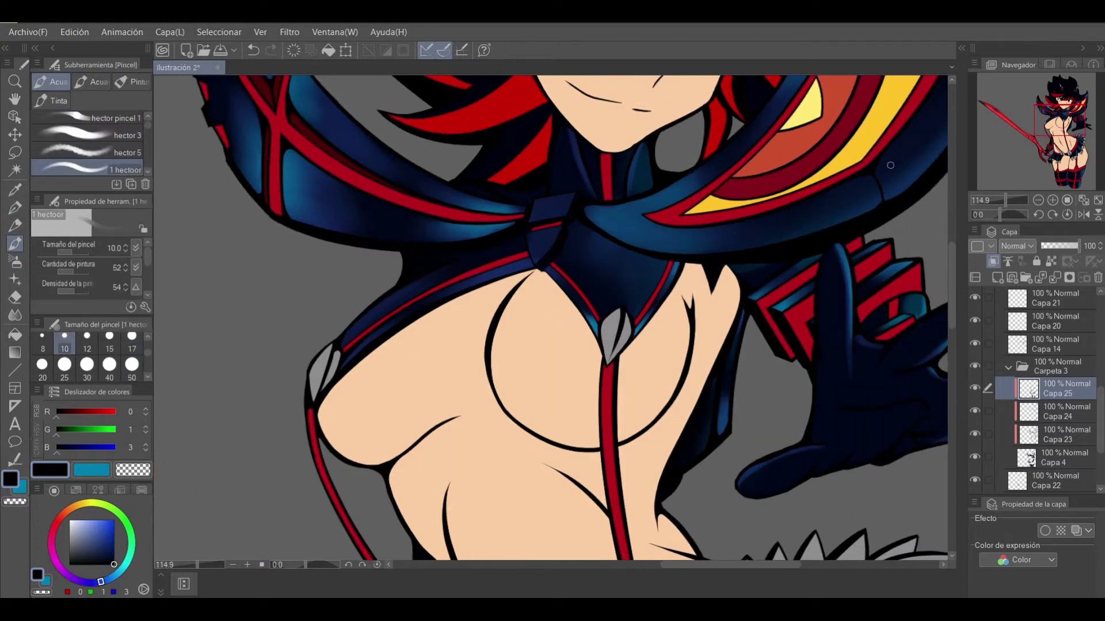
key(b)
scroll(571, 291, down, 1)
scroll(571, 292, down, 1)
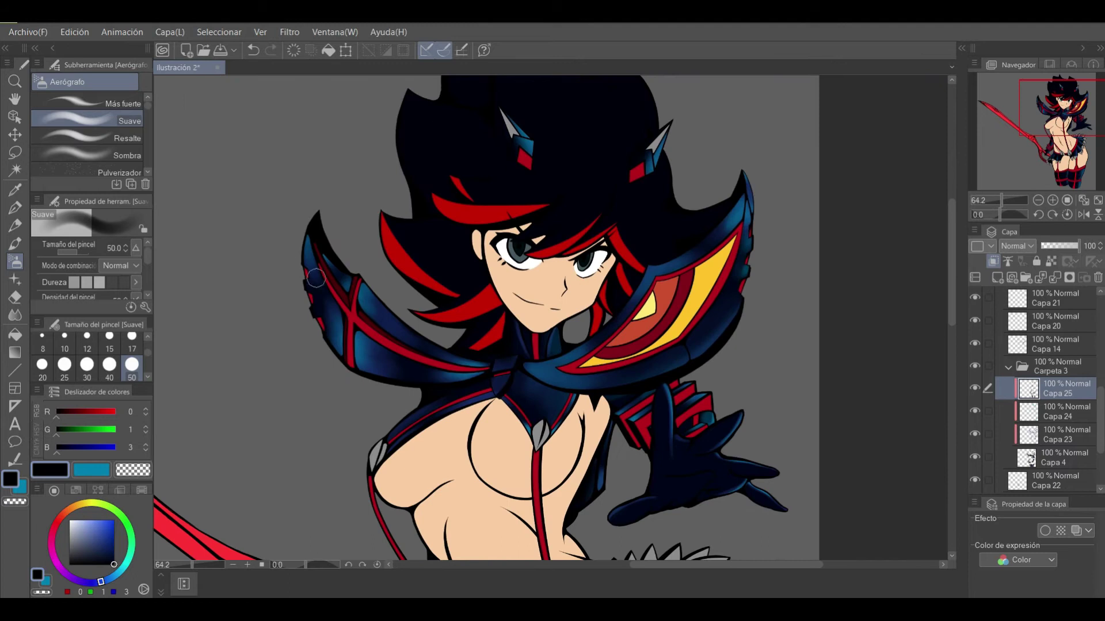
Airbrush dark soft shading under the shoulder guard, then set the brush size to 70
drag(322, 288, 354, 225)
drag(642, 311, 679, 323)
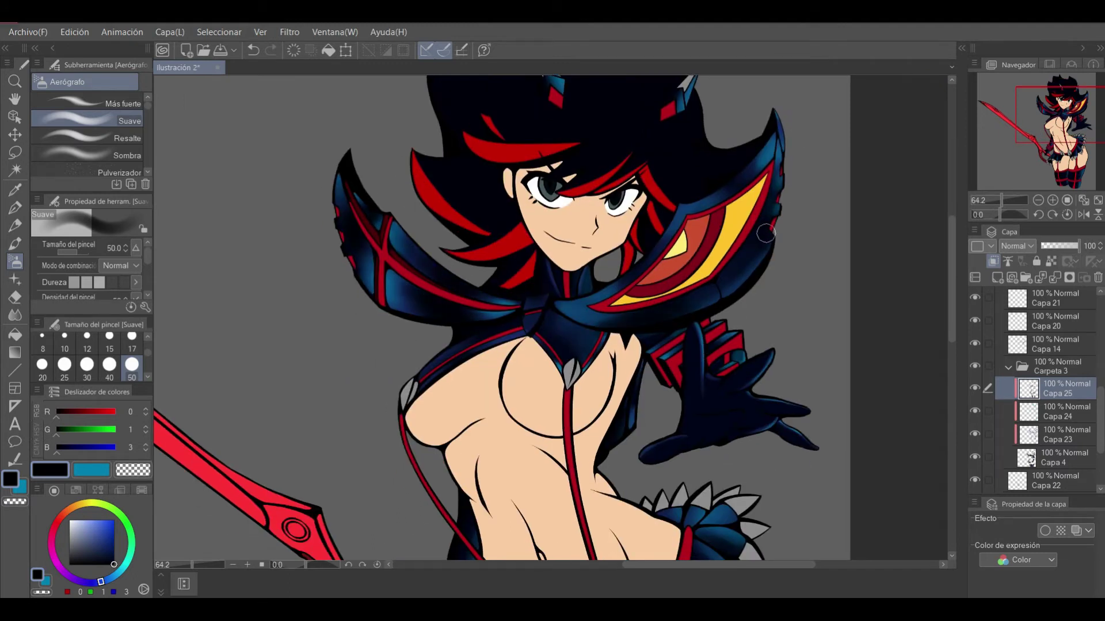
drag(720, 404, 731, 374)
key(bracketright)
key(bracketright)
key(bracketright)
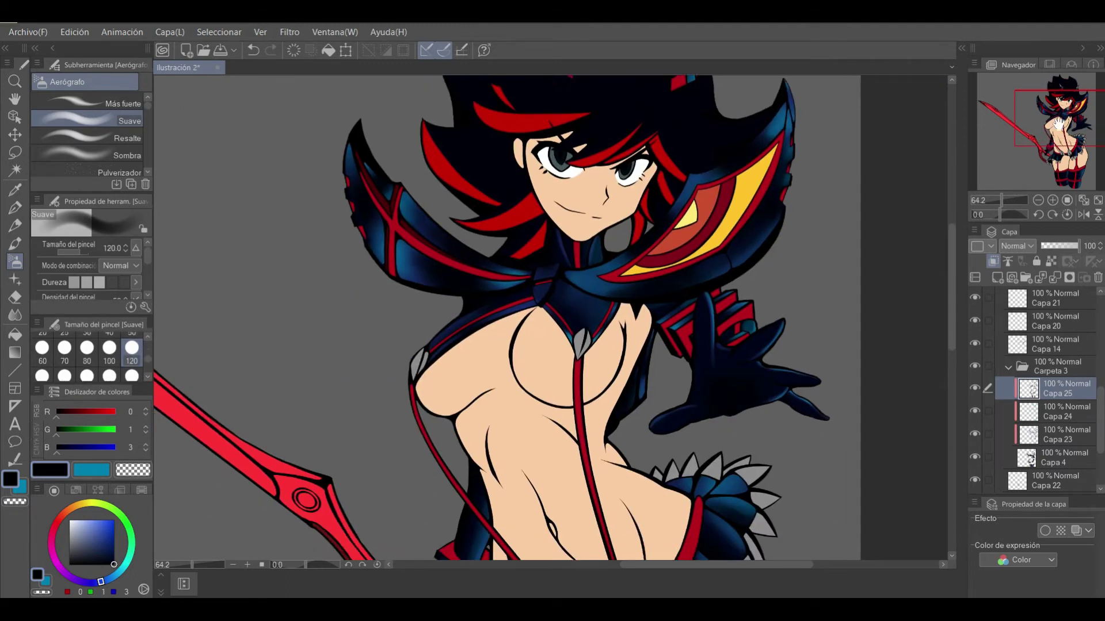
key(bracketleft)
key(bracketleft)
key(bracketleft)
drag(633, 460, 633, 173)
scroll(553, 322, down, 3)
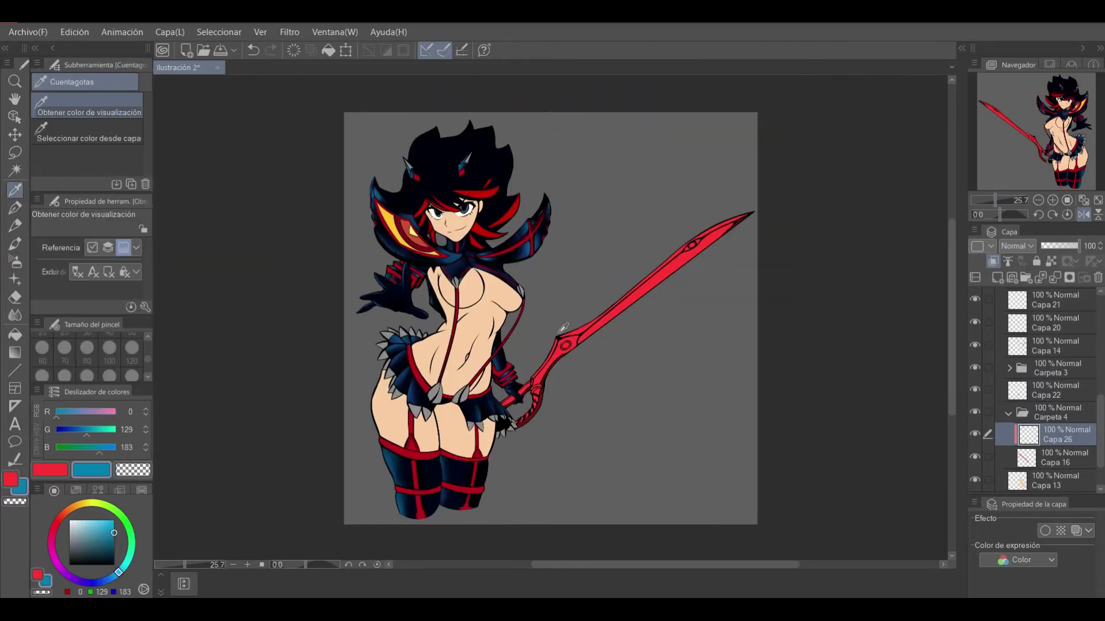
Paint and blend a light pink highlight along the sword blade using a sampled light red
scroll(563, 328, up, 3)
click(563, 328)
key(b)
drag(527, 334, 597, 290)
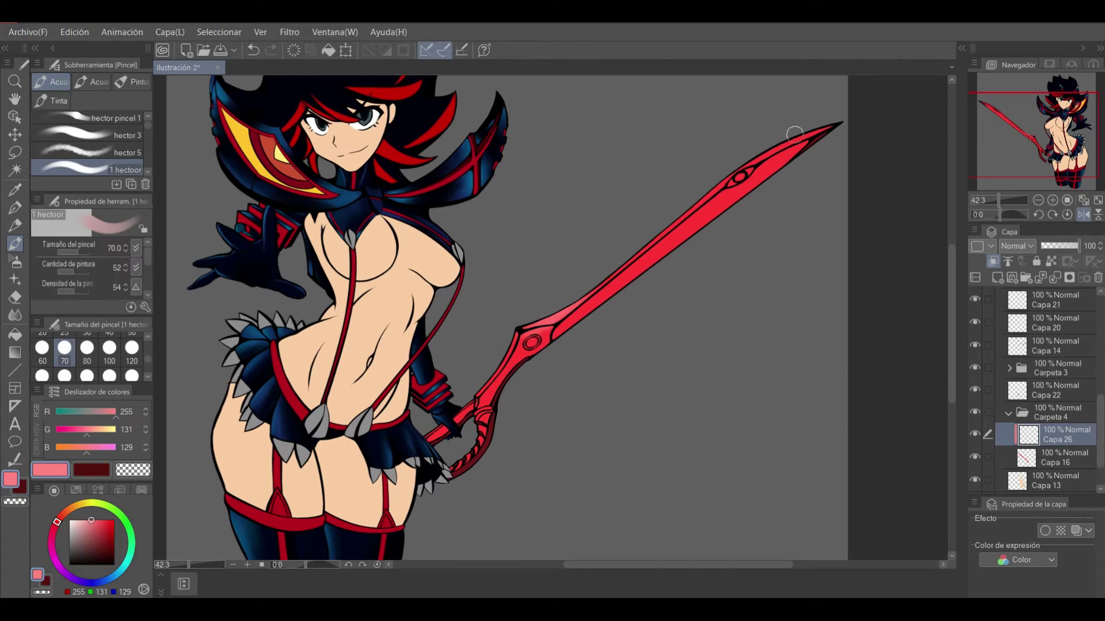
drag(795, 135, 664, 223)
key(j)
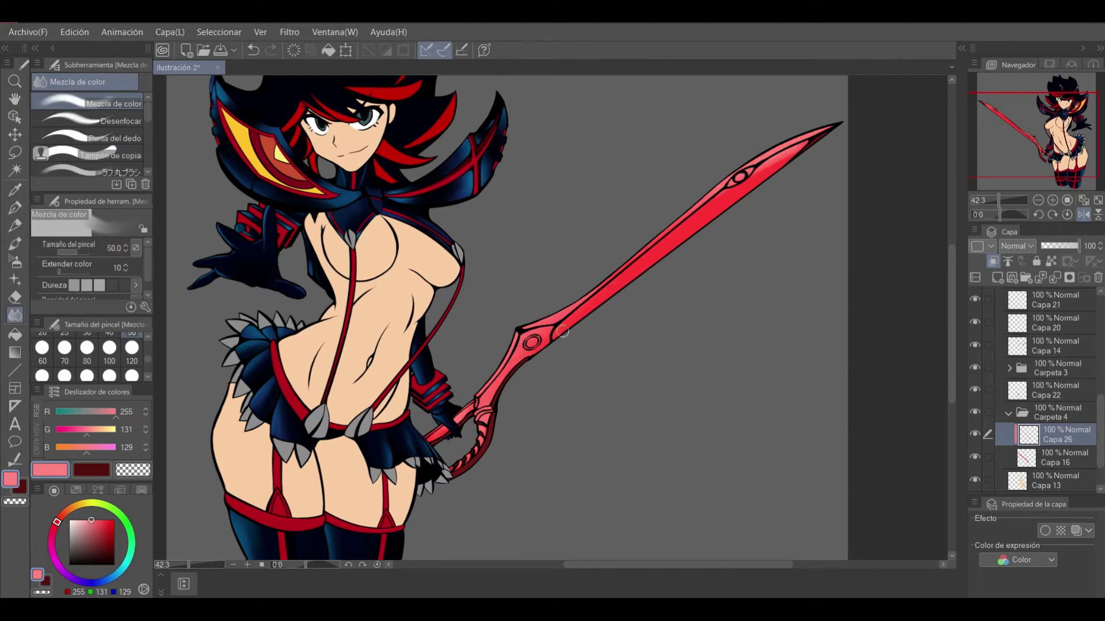
scroll(542, 324, down, 2)
key(b)
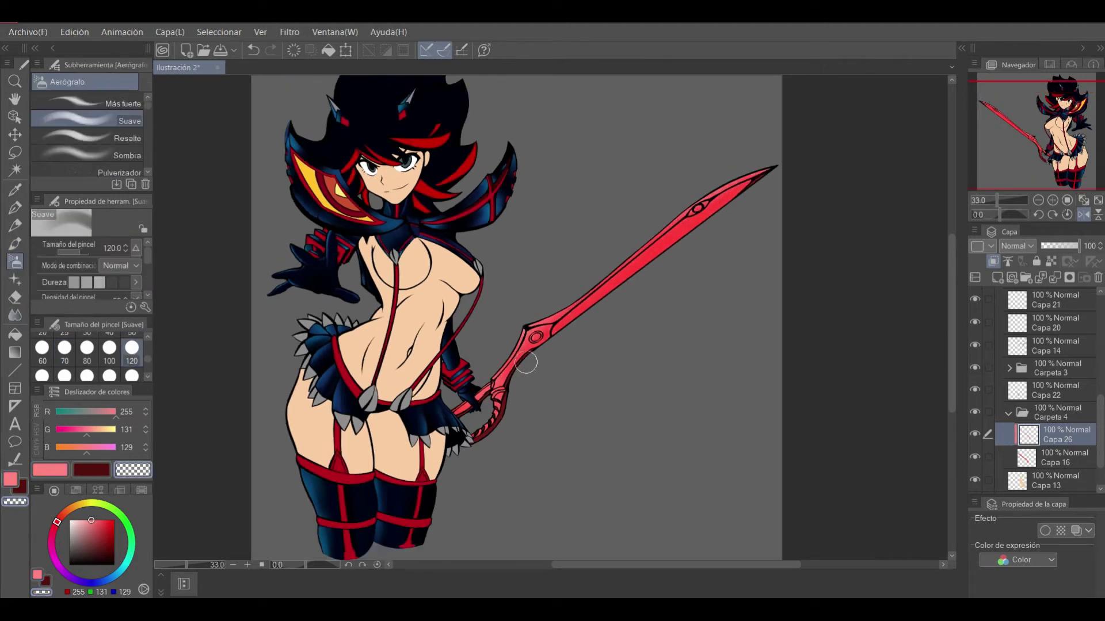
Add a new layer above Capa 26 and set the brush size to 17
key(ctrl+shift+n)
key(b)
scroll(544, 324, up, 2)
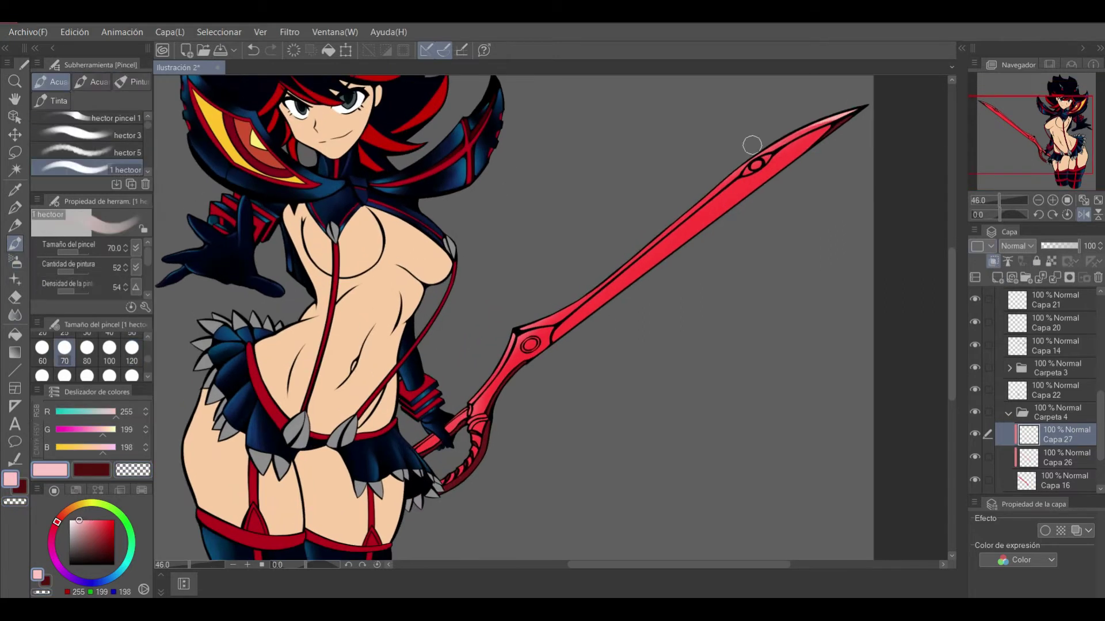
key(j)
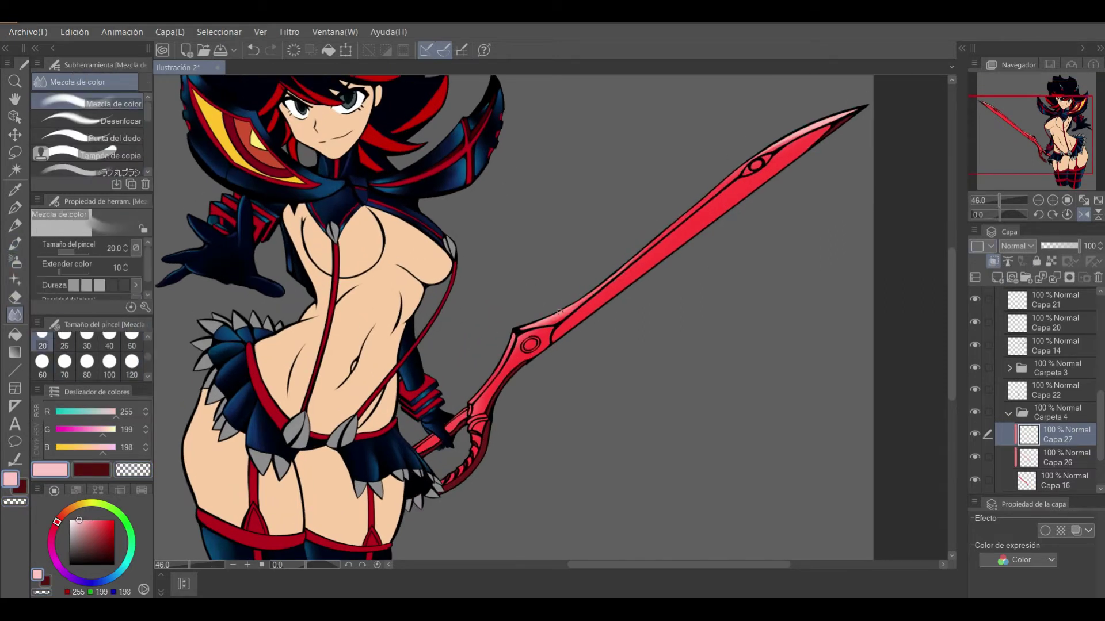
key(b)
scroll(622, 270, down, 1)
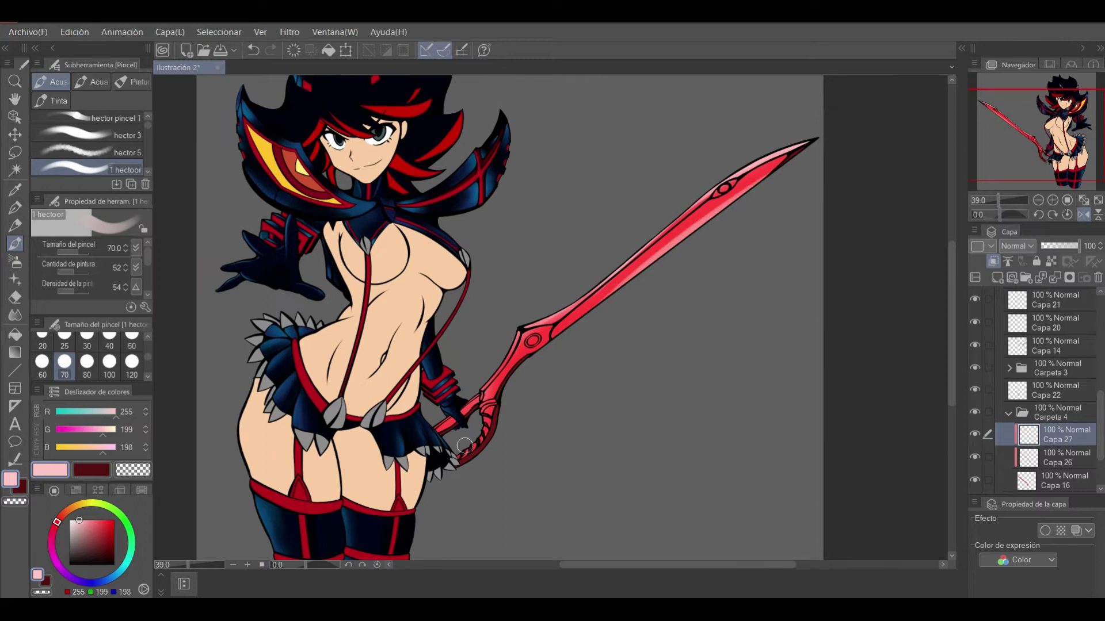
drag(965, 201, 1003, 198)
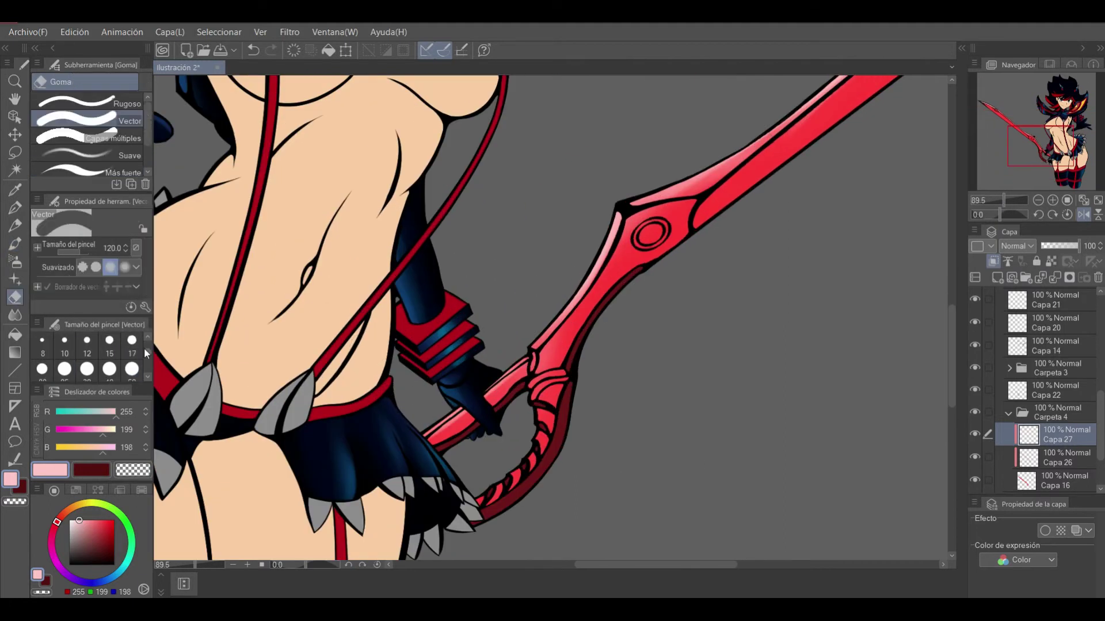
click(1004, 201)
click(132, 340)
scroll(645, 236, up, 3)
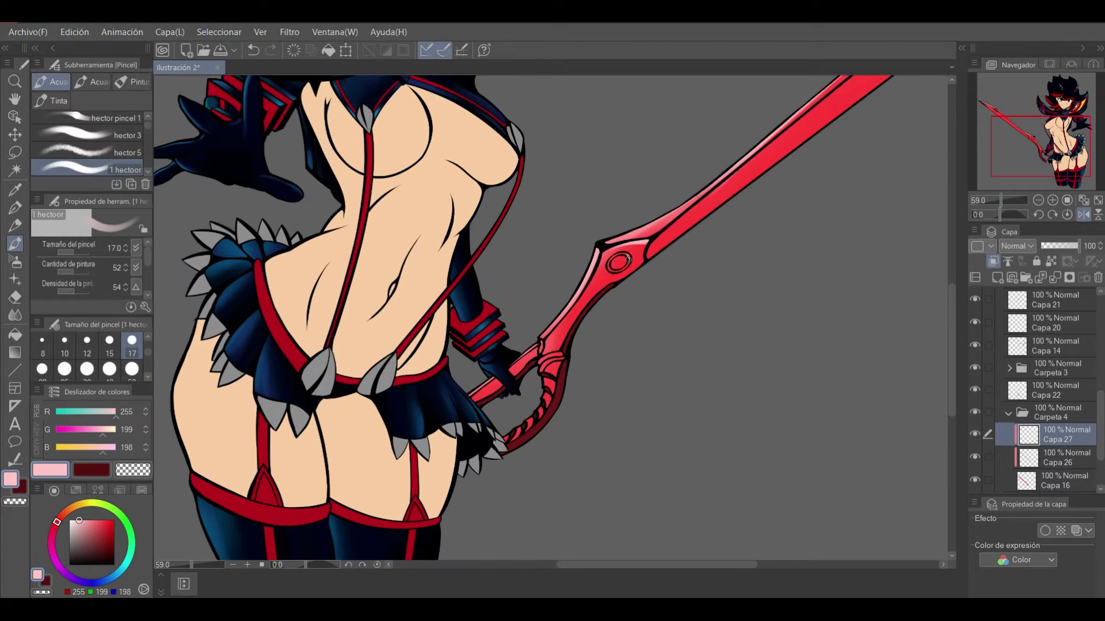
Reframe the view on the torso and blade and swap to the dark red colour
drag(627, 260, 755, 179)
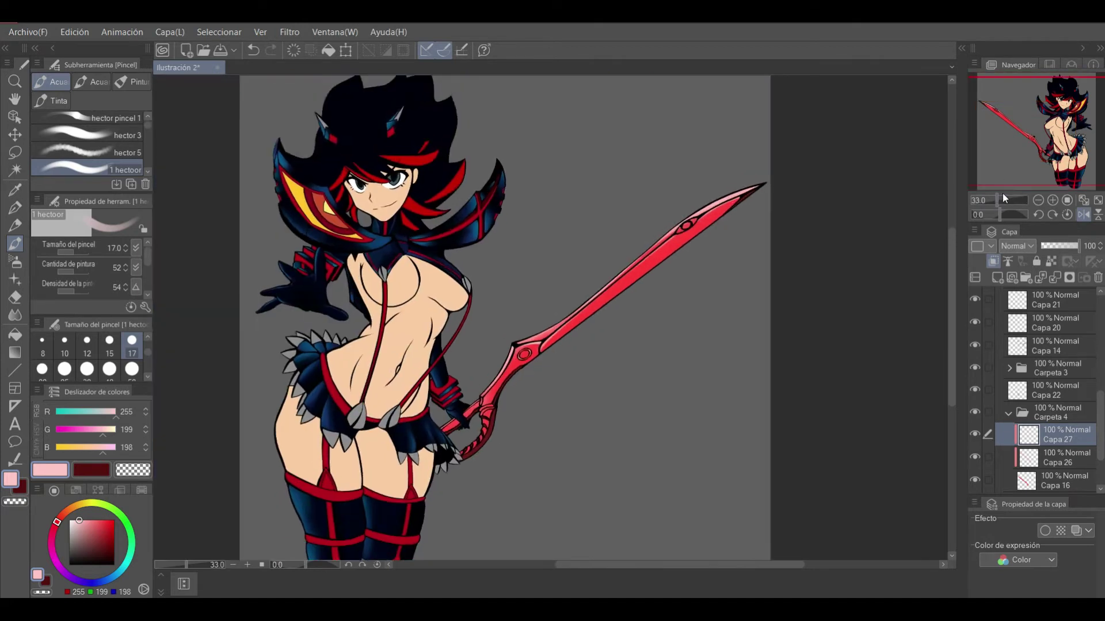
drag(1002, 198, 1003, 201)
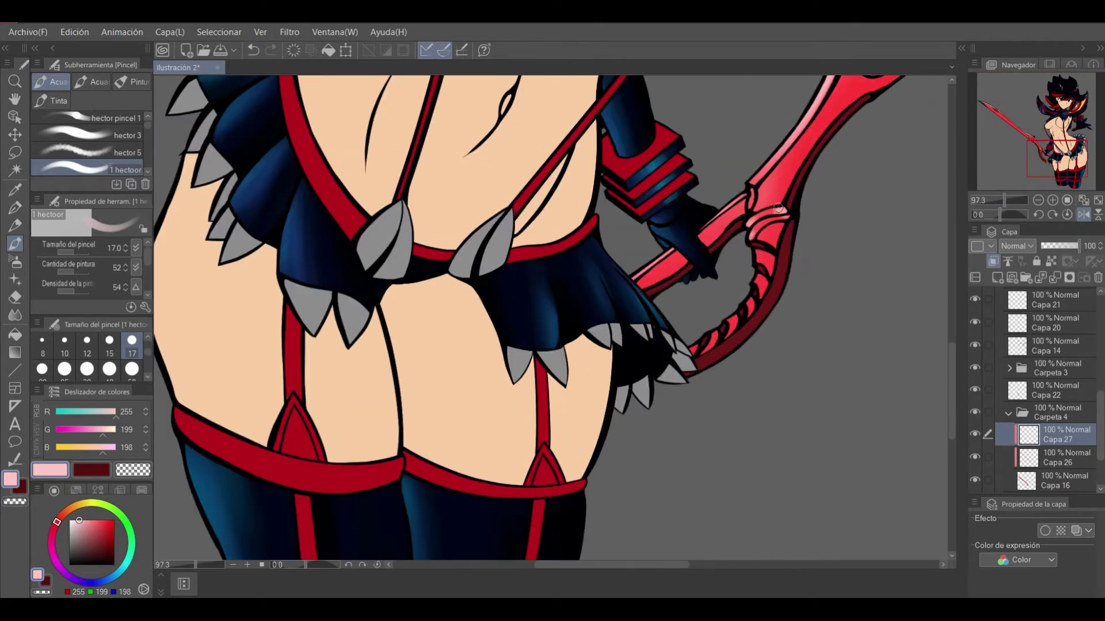
key(j)
scroll(774, 217, down, 1)
key(b)
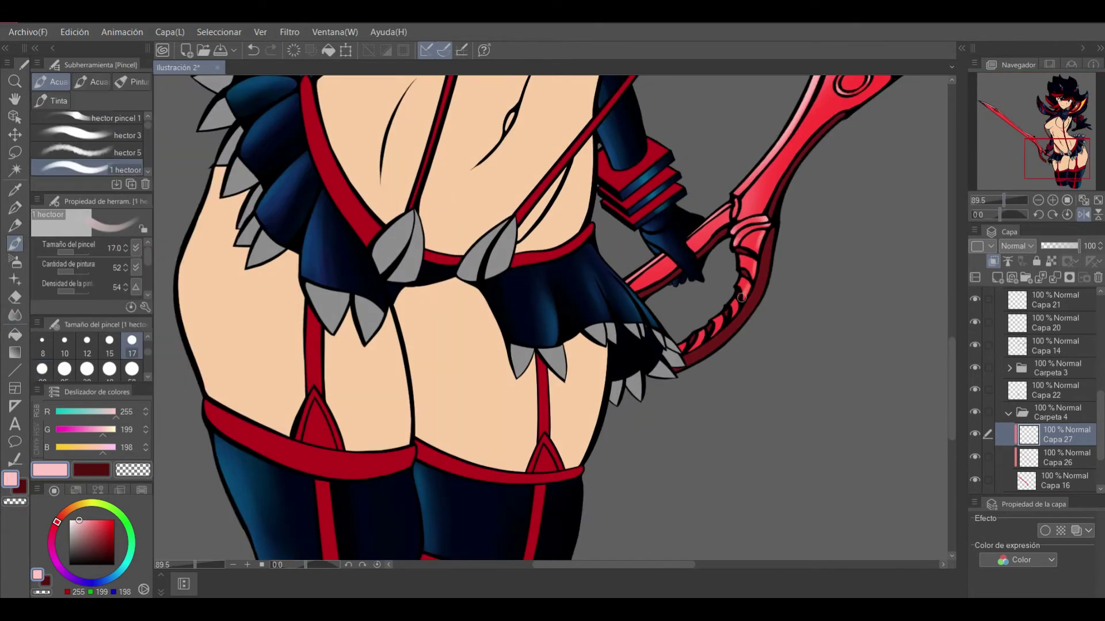
drag(1004, 200, 999, 202)
key(b)
key(x)
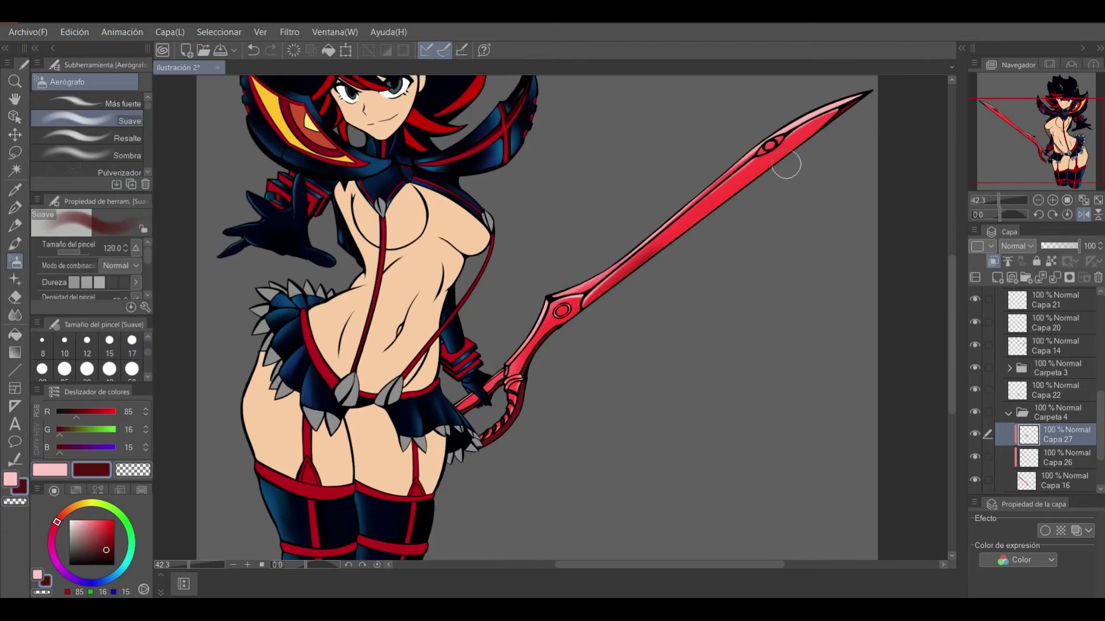
Add another new layer for the blade's dark red shading with the soft airbrush
scroll(681, 239, down, 2)
scroll(723, 203, up, 3)
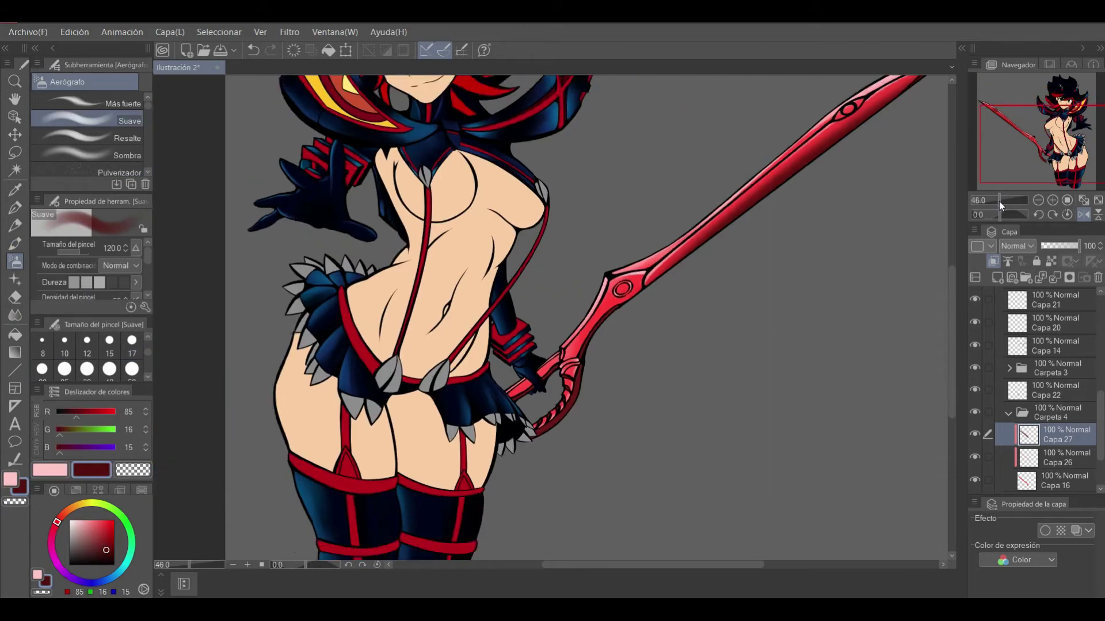
scroll(670, 302, up, 2)
key(b)
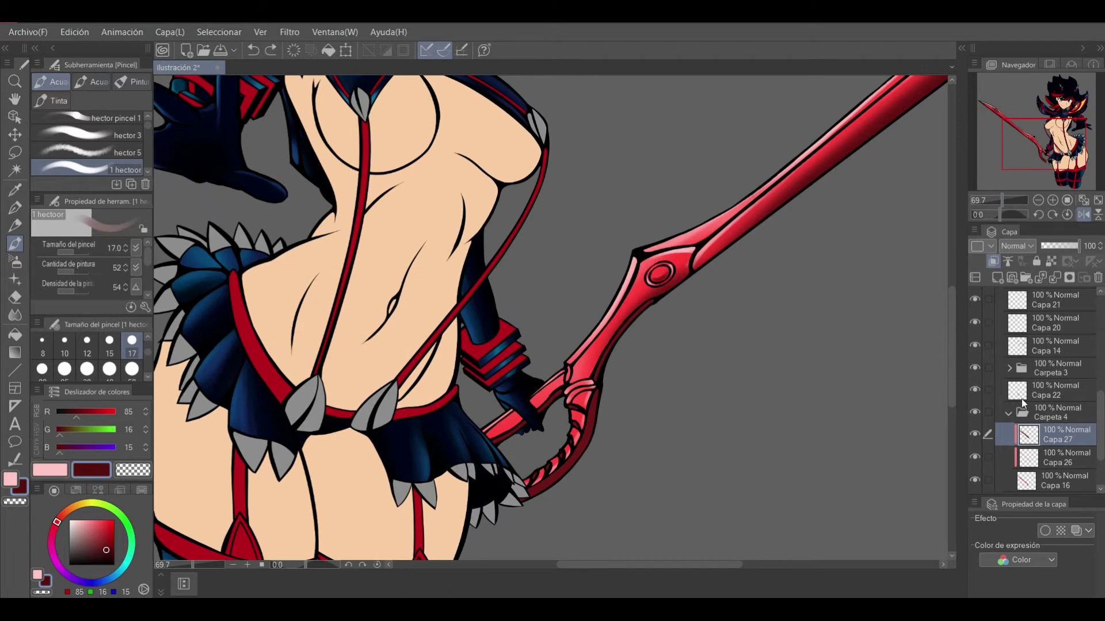
scroll(661, 242, down, 3)
key(ctrl+shift+n)
scroll(661, 242, up, 1)
key(b)
scroll(661, 242, up, 2)
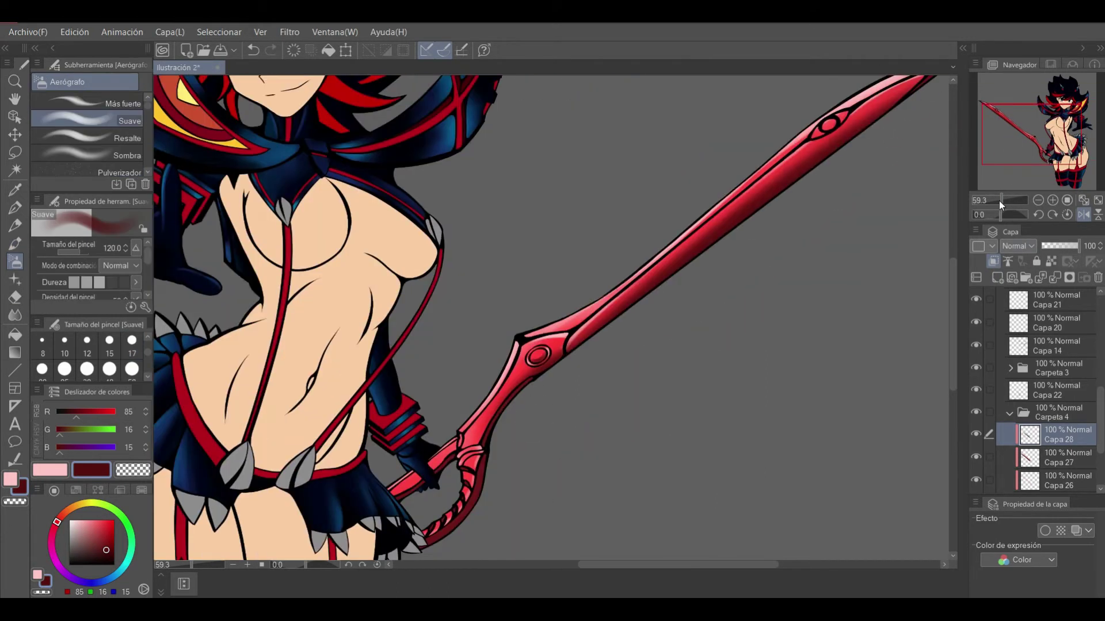
Collapse Carpeta 4, add a clipped blade shading layer in very dark red, airbrush size 120
scroll(506, 518, up, 2)
key(c)
key(bracketleft)
key(bracketleft)
key(bracketleft)
scroll(997, 201, down, 3)
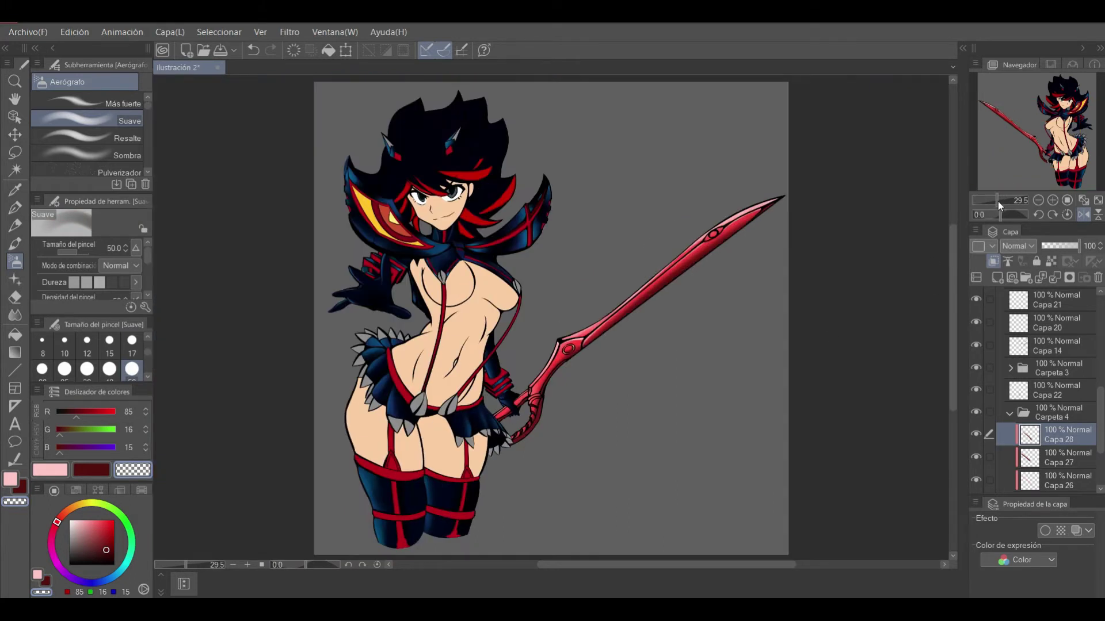
scroll(998, 201, up, 2)
click(1010, 413)
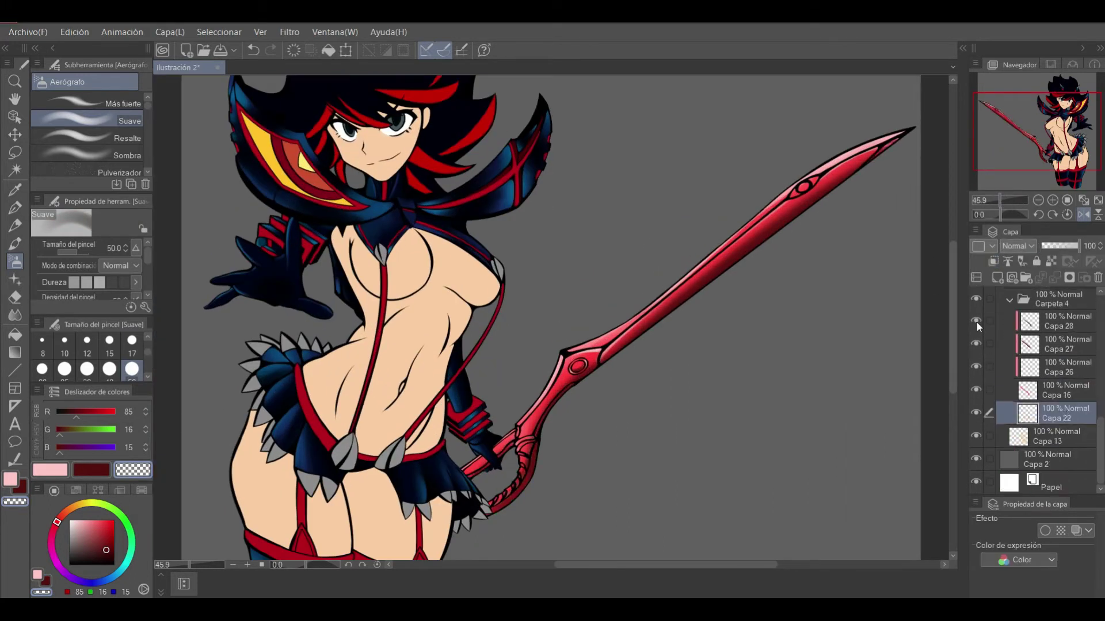
click(1036, 321)
key(ctrl+alt+g)
key(bracketright)
key(bracketright)
key(bracketright)
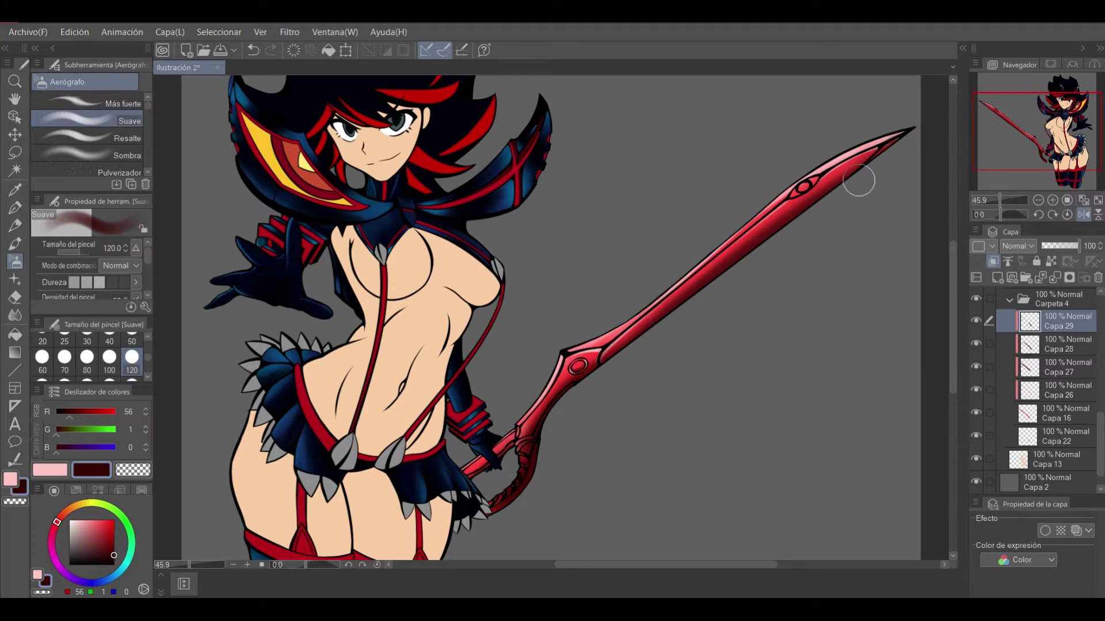
click(132, 470)
Zoom out to the whole blade and step through blade layers Capa 27, 28 and 29
key(alt+bracketleft)
key(alt+bracketleft)
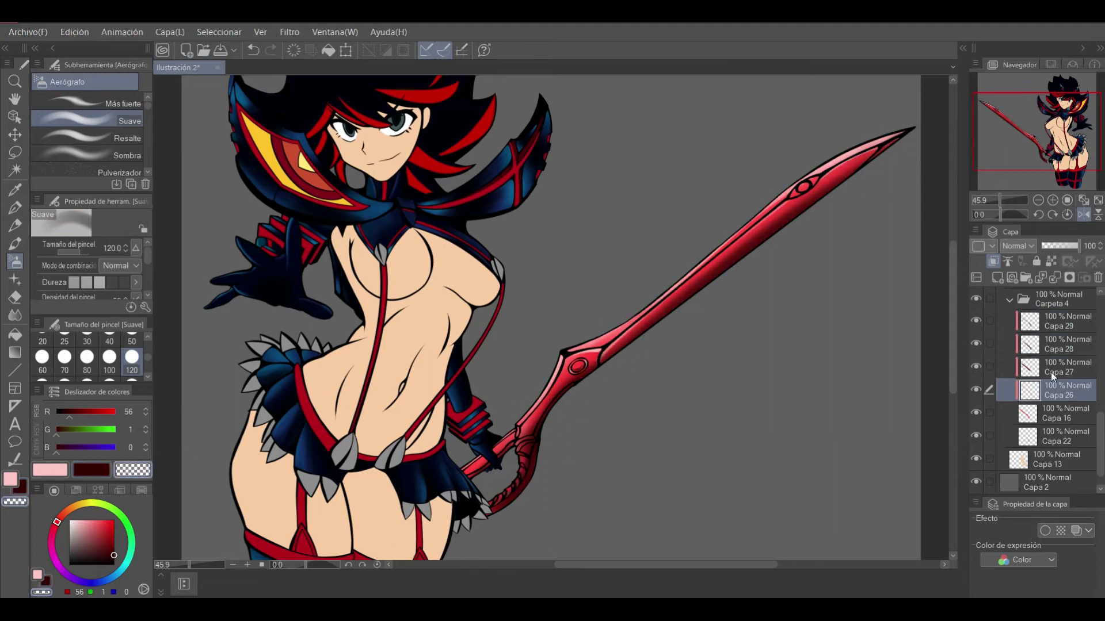
key(ctrl+minus)
key(alt+bracketright)
scroll(593, 368, up, 3)
scroll(610, 397, down, 4)
key(b)
scroll(702, 310, up, 2)
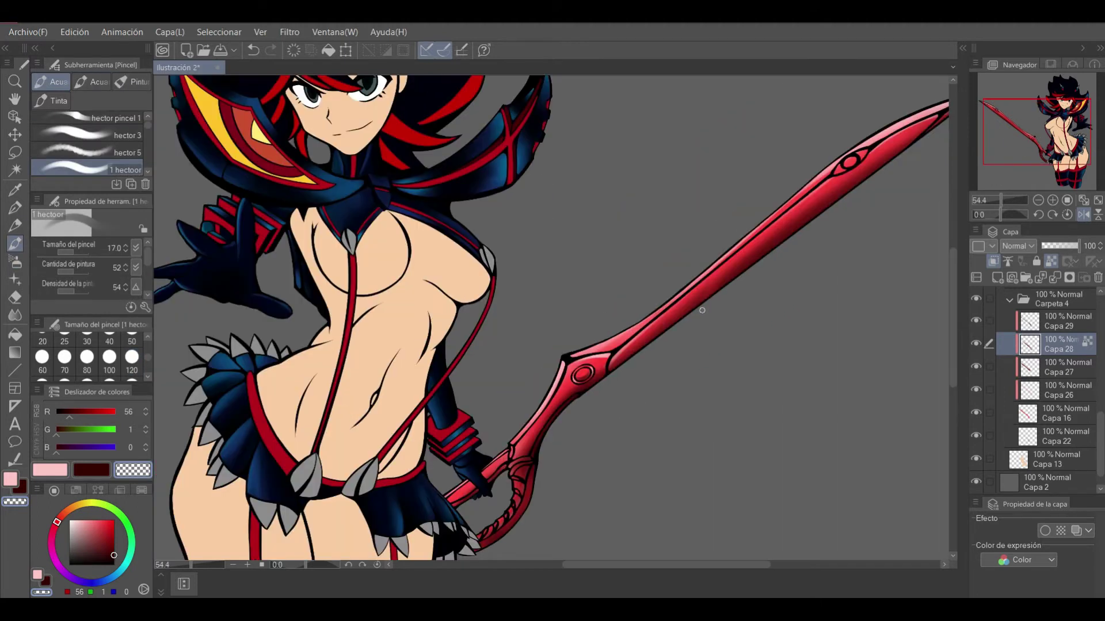
scroll(642, 353, down, 1)
scroll(642, 354, down, 1)
key(alt+bracketright)
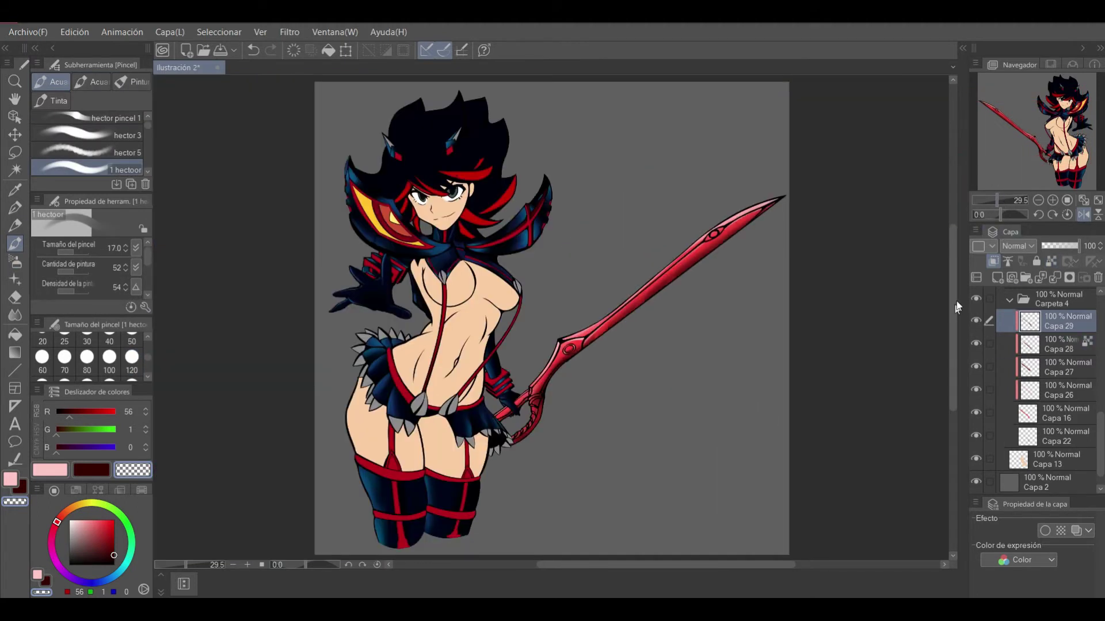
scroll(675, 382, up, 1)
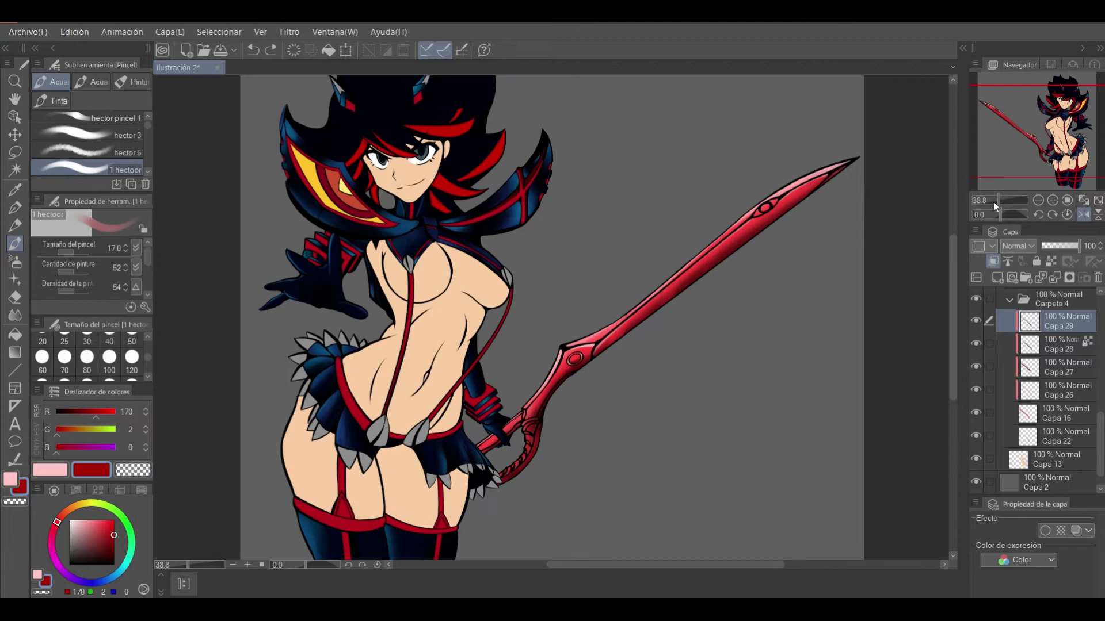
Sample a colour from the drawing, add a layer for the blade highlight, and flip the canvas horizontally
key(j)
scroll(701, 286, up, 1)
key(b)
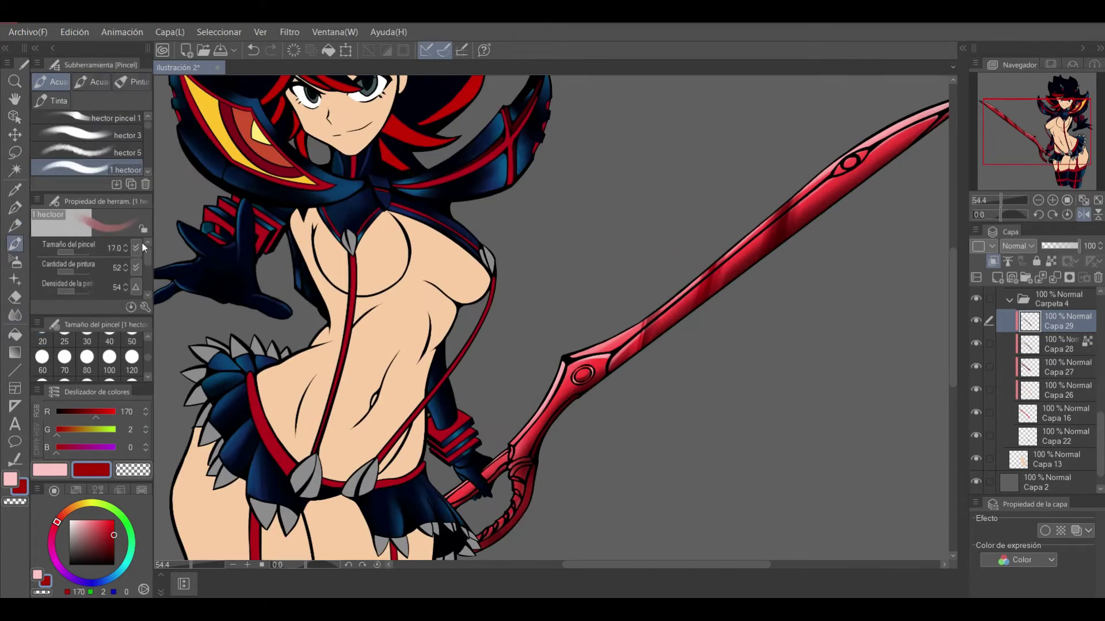
scroll(557, 382, down, 1)
key(i)
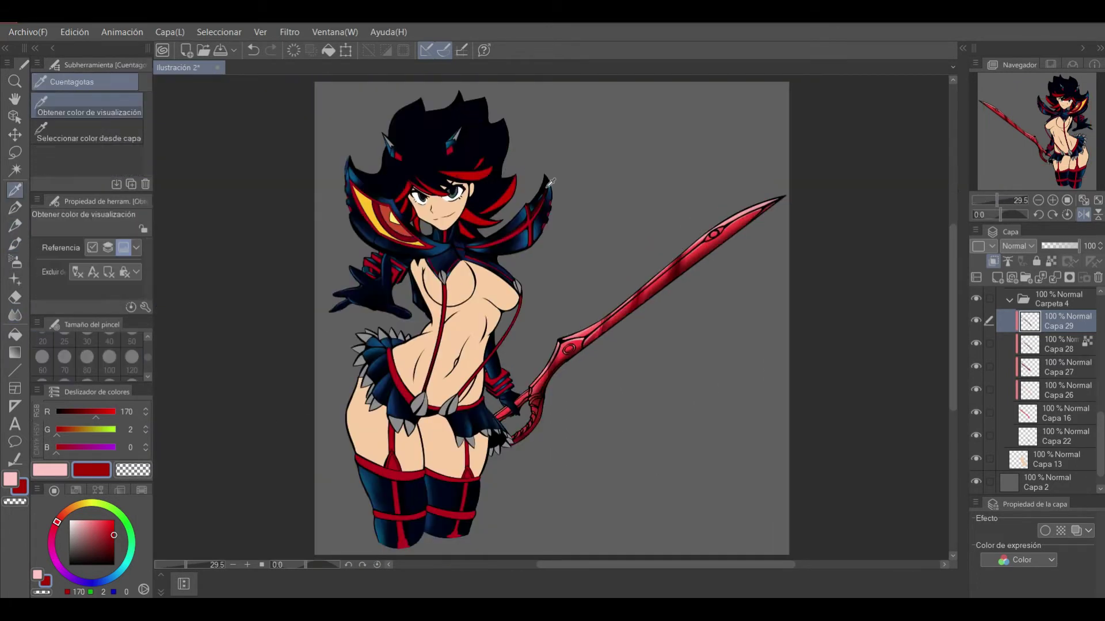
click(362, 350)
key(b)
key(ctrl+shift+n)
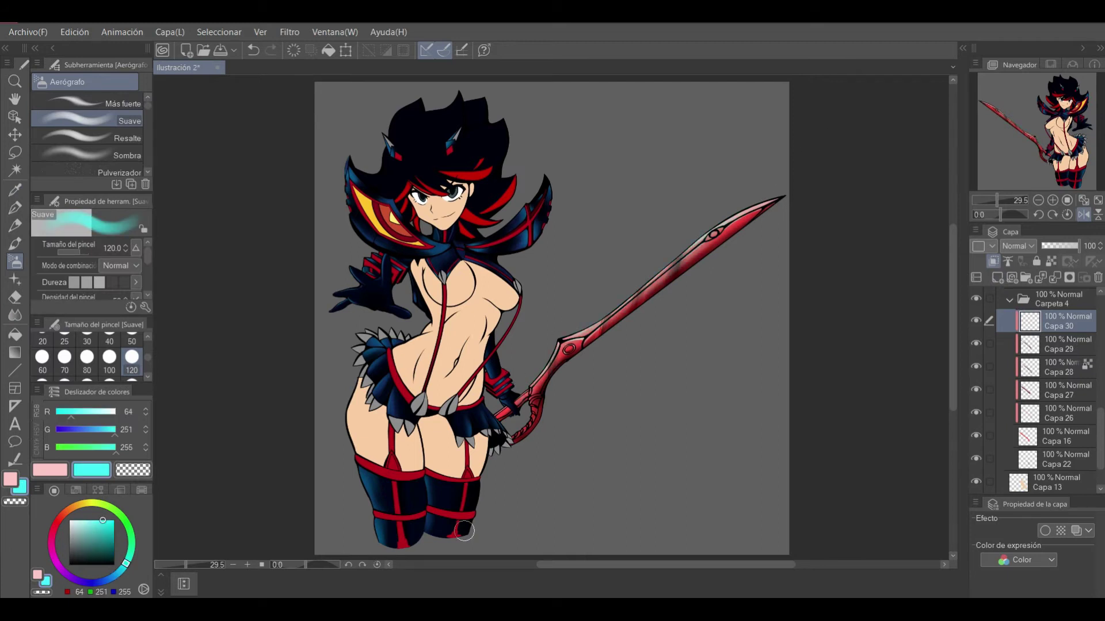
click(1083, 214)
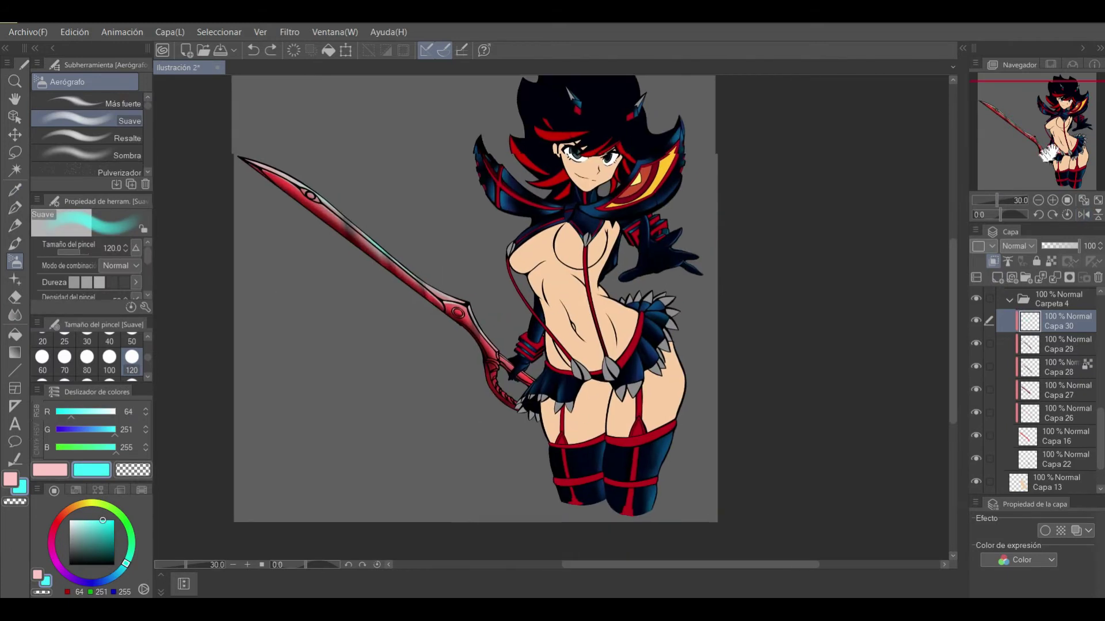
mouse_move(1058, 435)
mouse_down()
mouse_move(1048, 371)
mouse_move(1048, 380)
mouse_up()
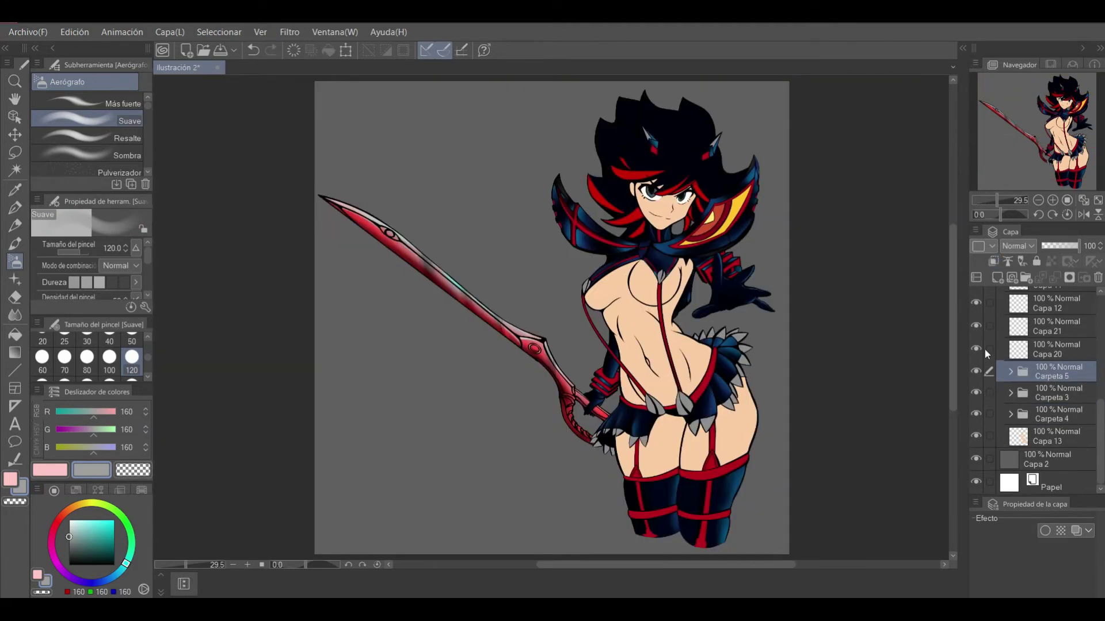
Select the Capa 11 spike layer and undo the last stroke
click(1010, 372)
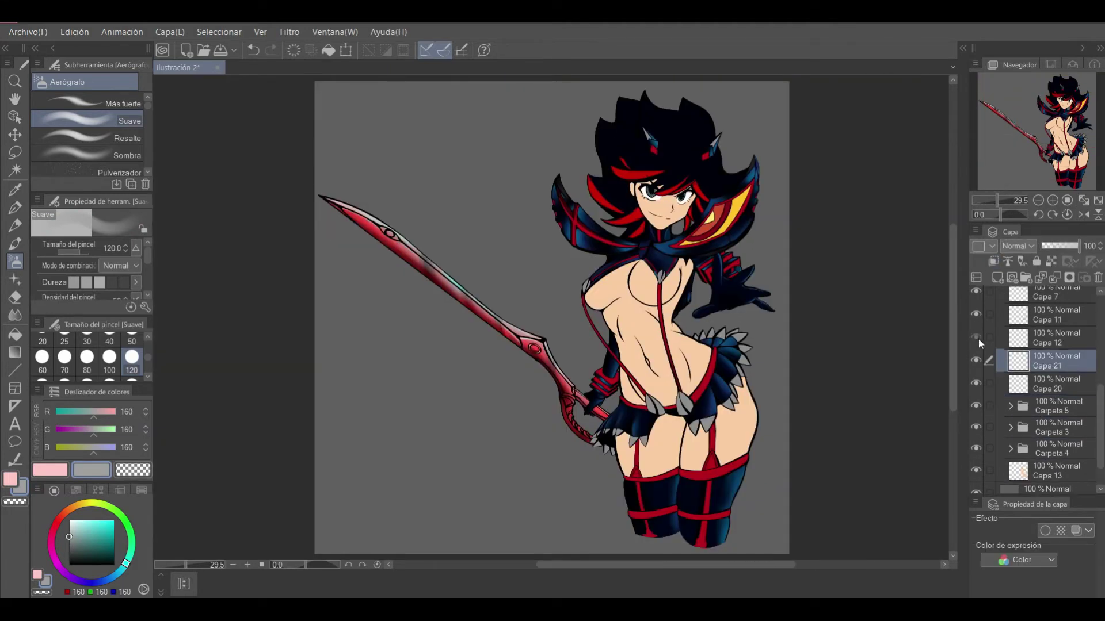
click(1047, 339)
key(Delete)
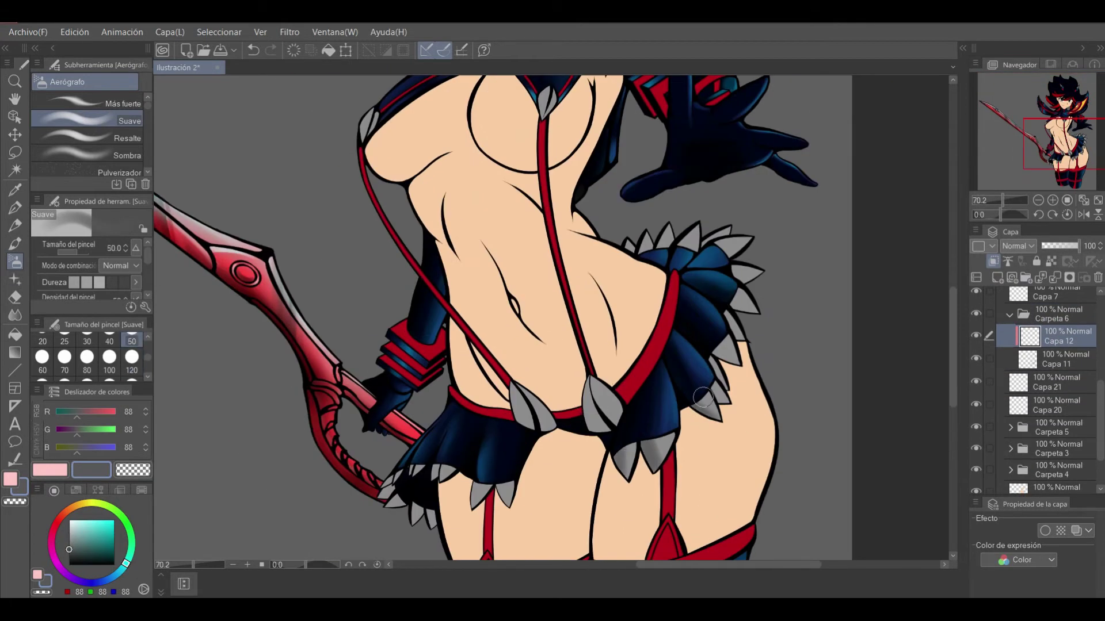
key(ctrl+z)
key(e)
key(b)
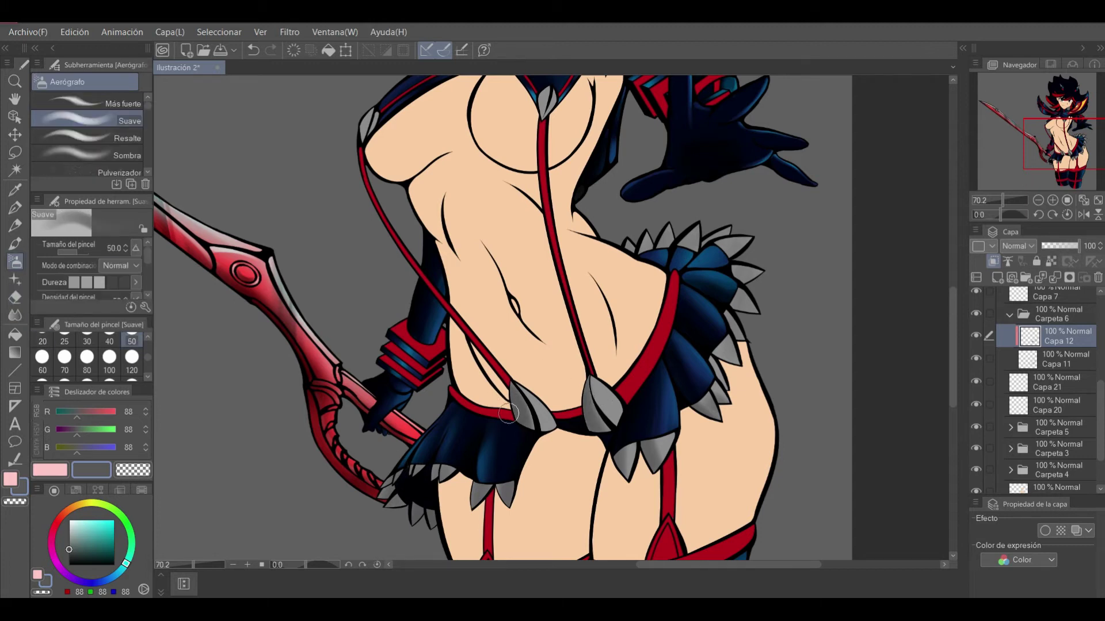
Airbrush and blend soft grey shading on the spikes, then collapse Carpeta 6
scroll(600, 405, up, 5)
scroll(683, 228, up, 3)
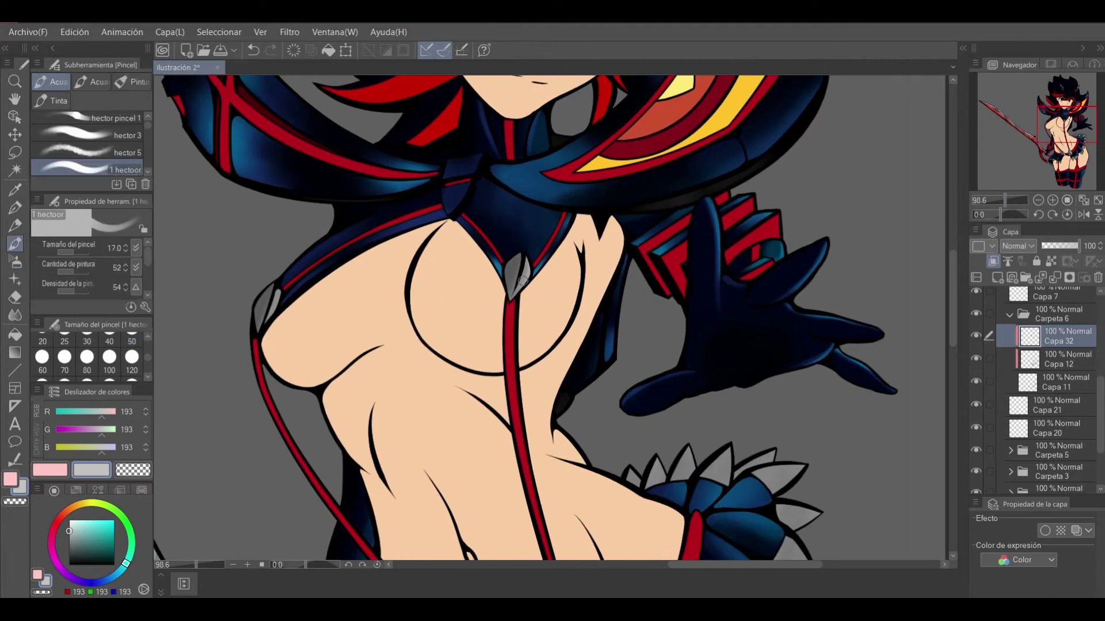
scroll(653, 239, up, 5)
scroll(426, 214, down, 5)
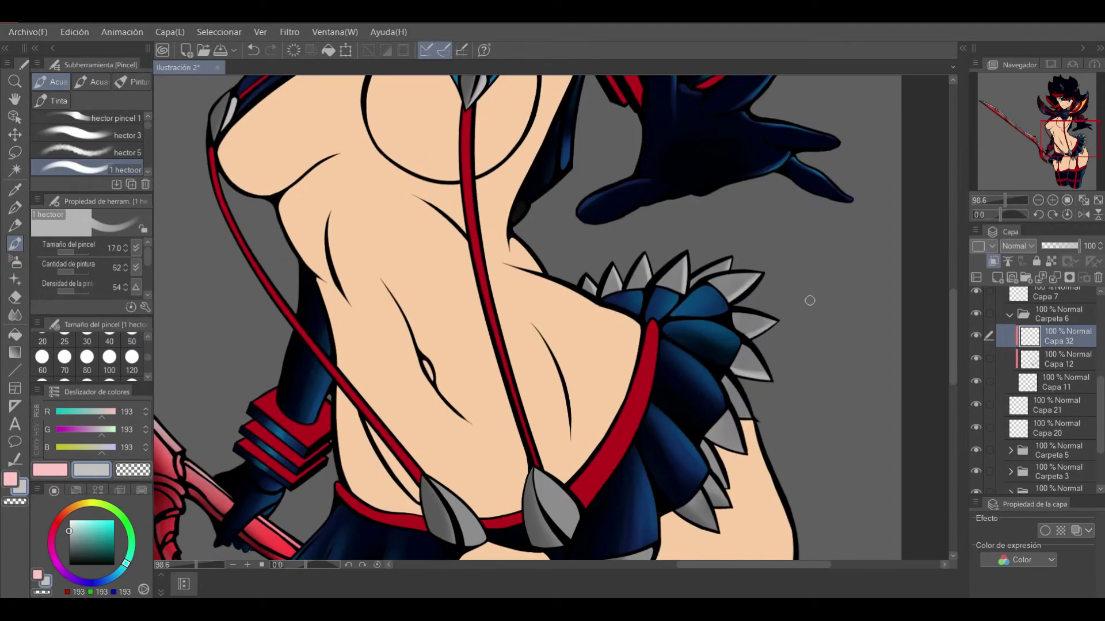
scroll(698, 490, down, 3)
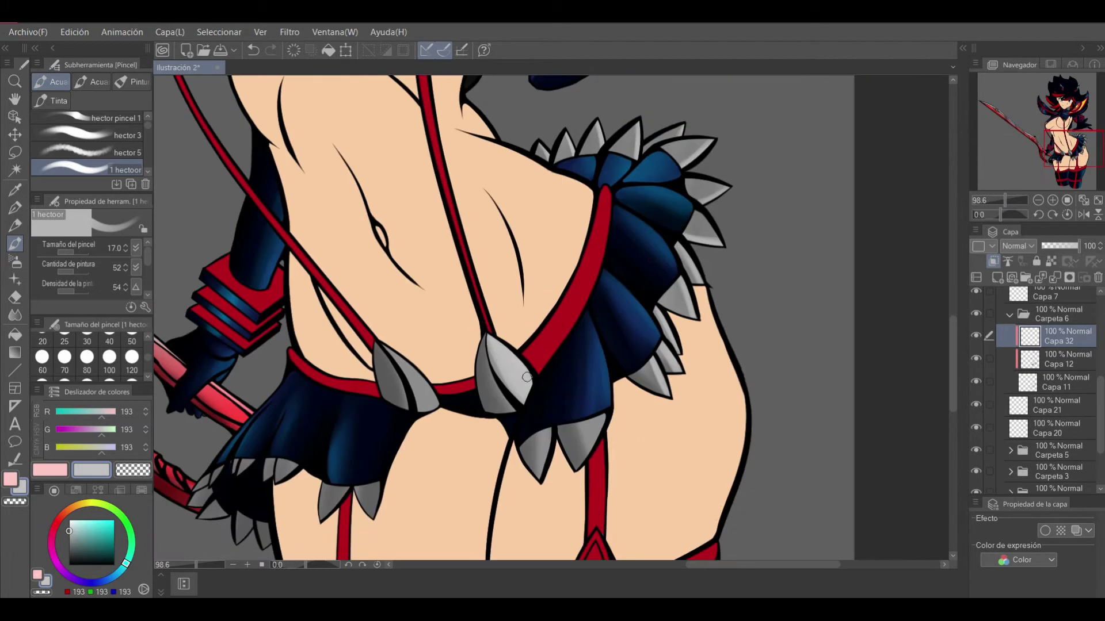
key(b)
scroll(424, 389, down, 3)
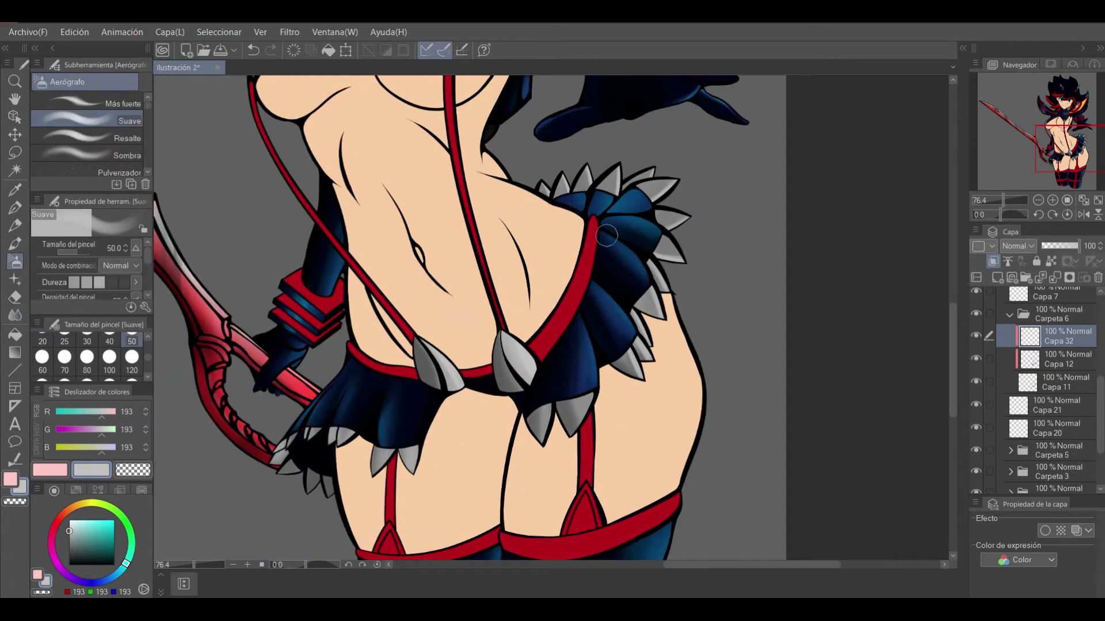
key(j)
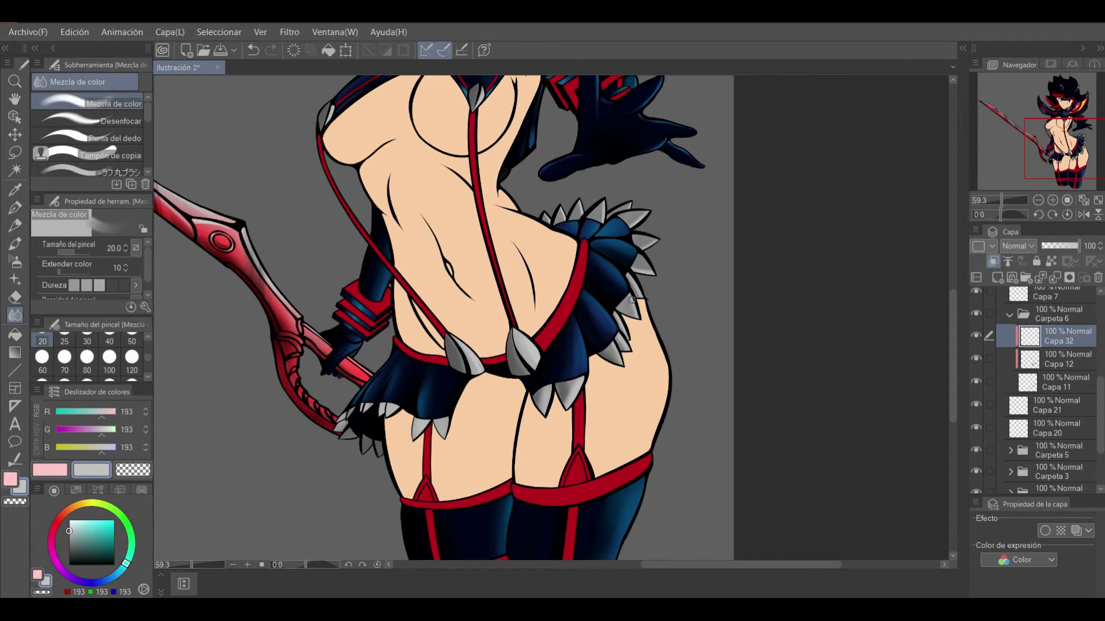
click(1004, 202)
key(b)
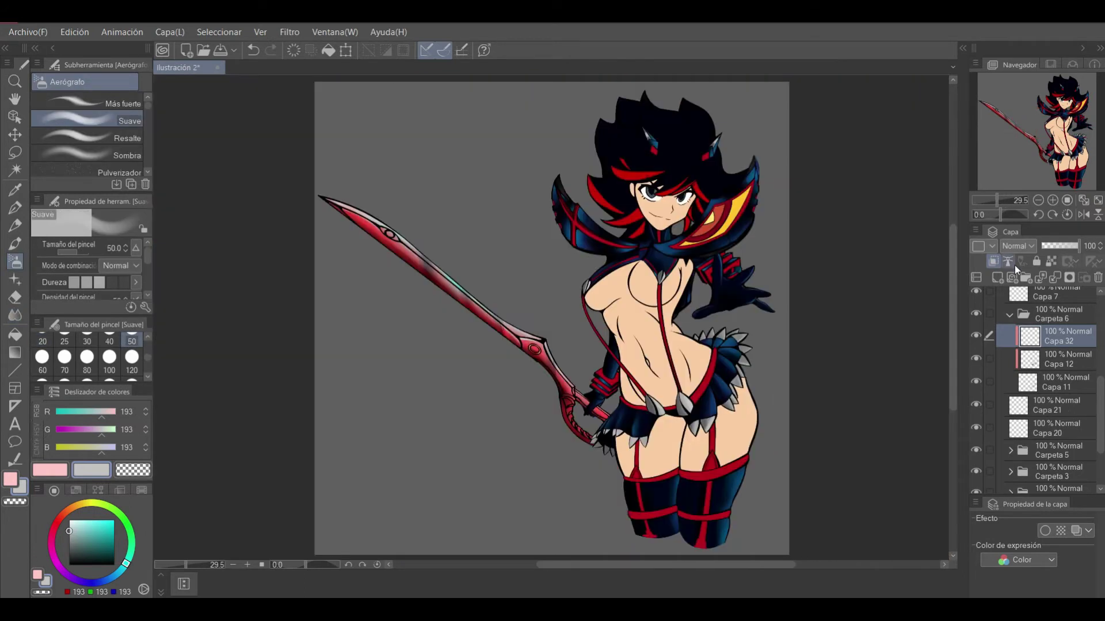
click(1011, 315)
Select Capa 33 in Carpeta 7 and sample a colour from the picture
scroll(1017, 338, up, 2)
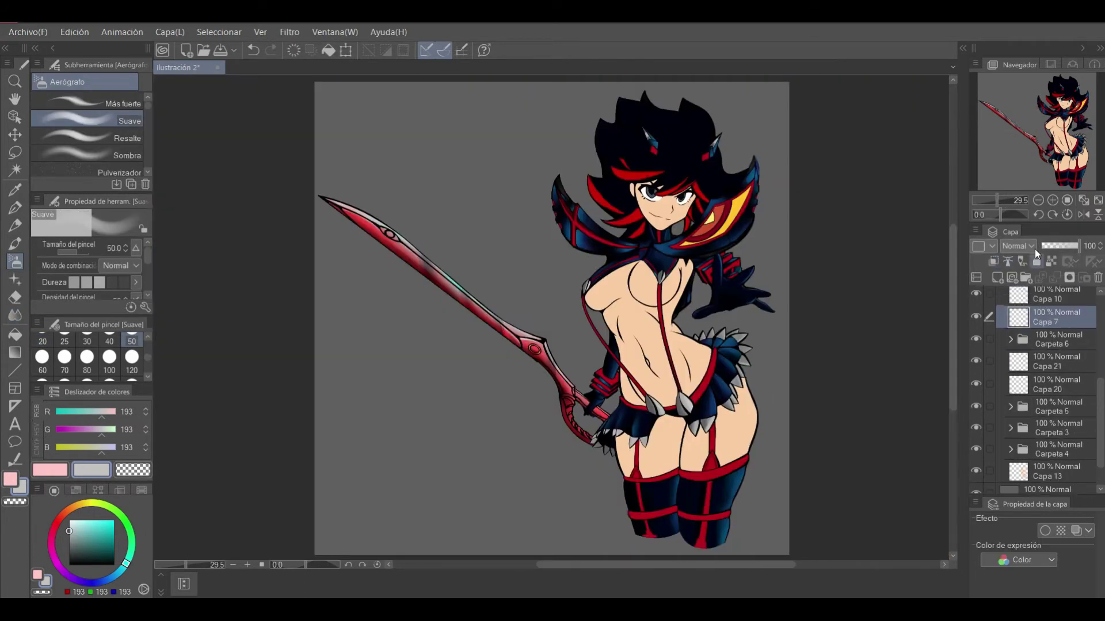
scroll(662, 207, up, 5)
click(1058, 338)
key(i)
key(b)
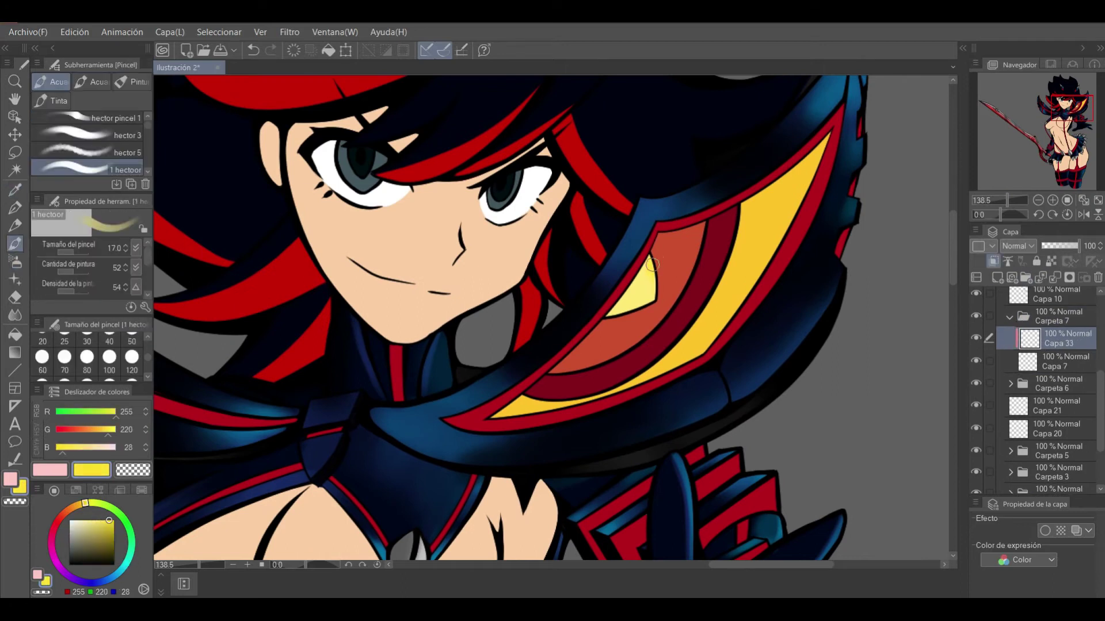
key(b)
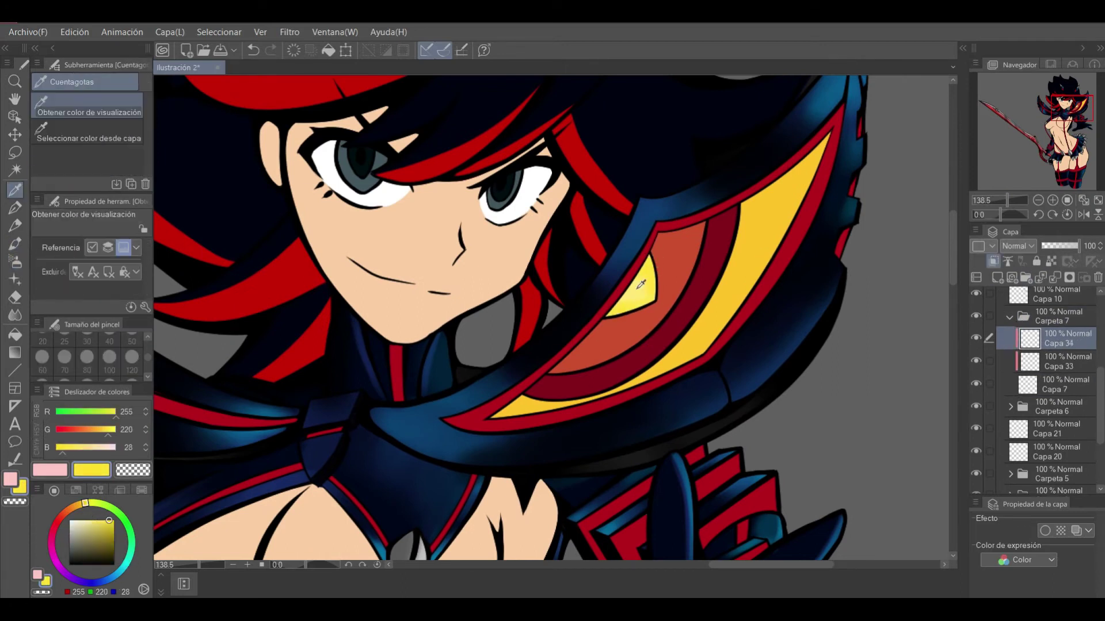
Group Capa 10 into a new folder and paint orange-red over the eye emblem on a new layer
click(1003, 296)
key(ctrl+g)
key(ctrl+shift+n)
key(b)
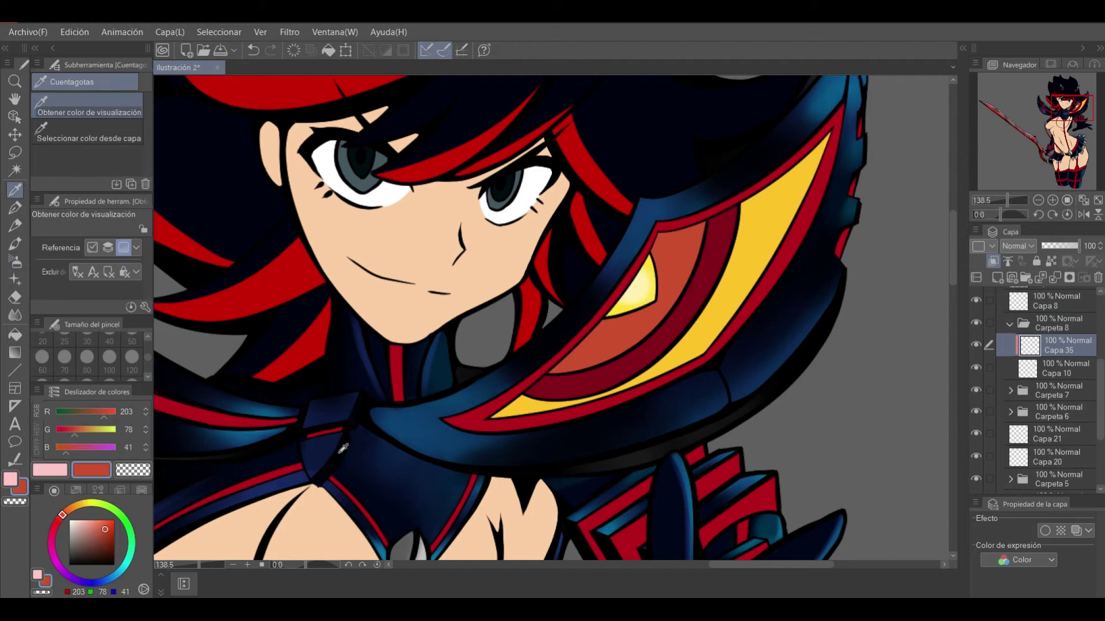
mouse_move(661, 225)
mouse_down()
mouse_move(575, 357)
mouse_move(610, 346)
mouse_up()
drag(679, 259, 587, 380)
Blend the emblem's orange-red and add new layer Capa 36 clipped below
key(j)
scroll(654, 241, down, 2)
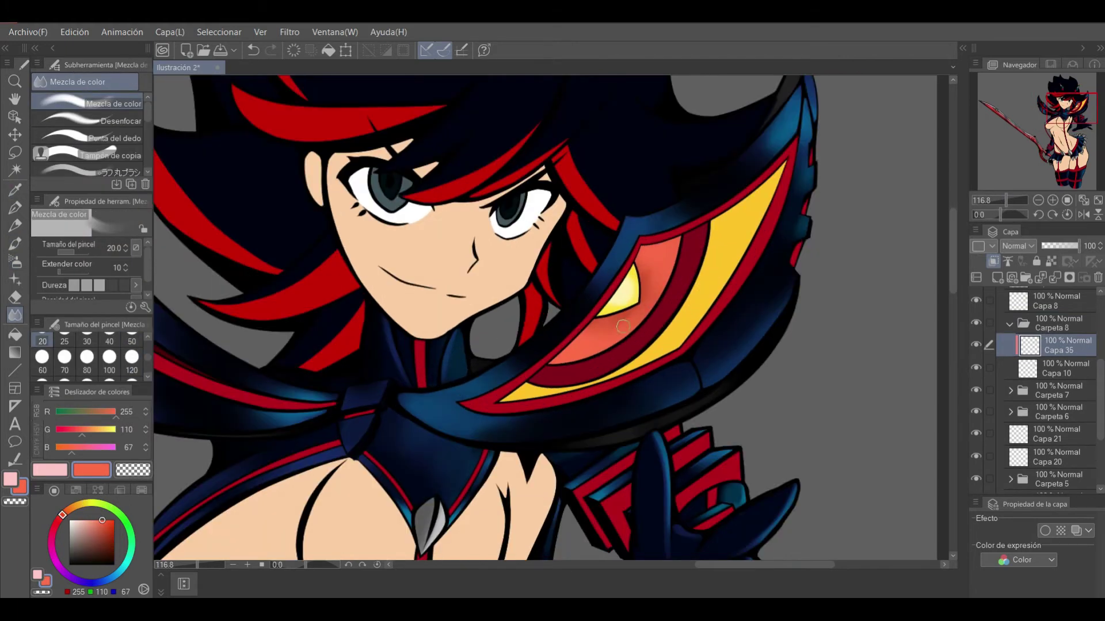
key(ctrl+shift+n)
click(992, 262)
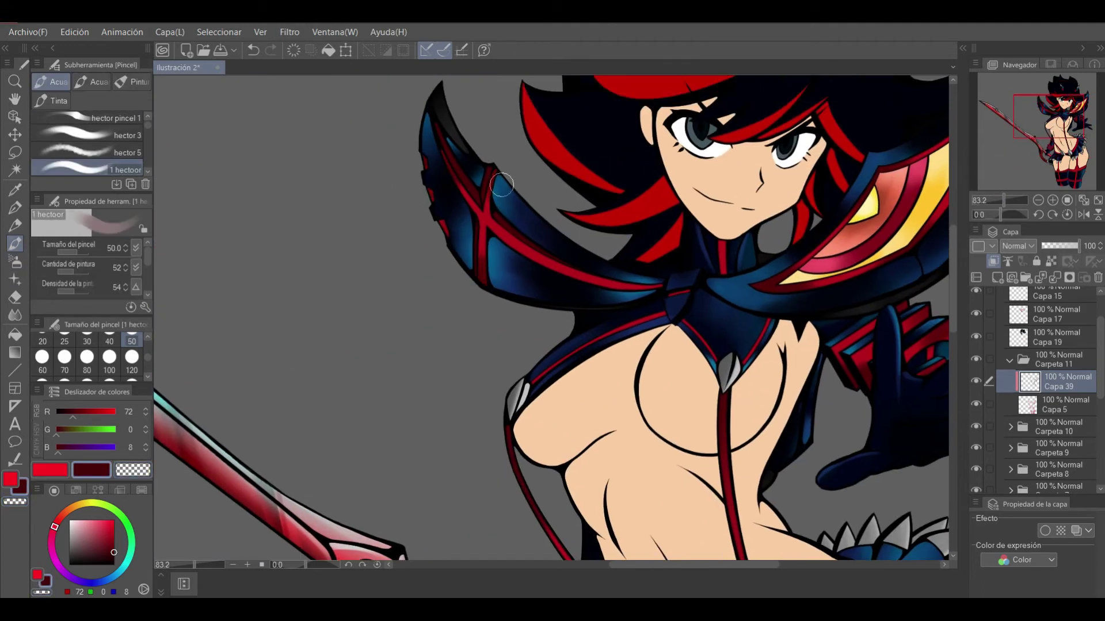
Paint darker shading on the outfit band, red belt, arm guard bands and left stocking
drag(656, 280, 548, 256)
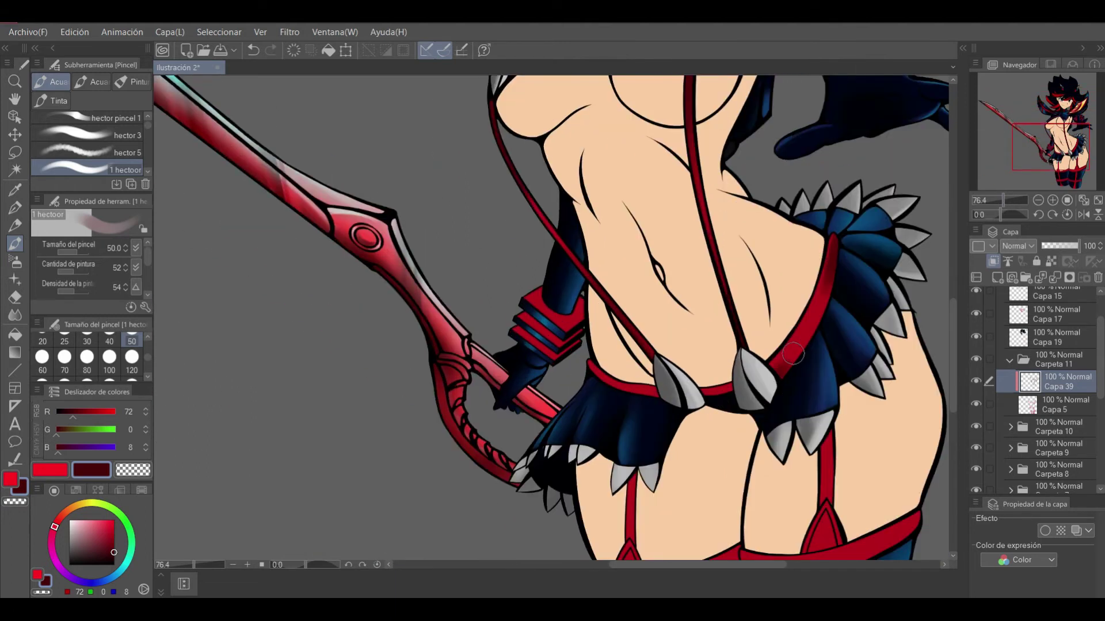
drag(736, 380, 631, 384)
drag(579, 359, 535, 337)
drag(535, 288, 602, 324)
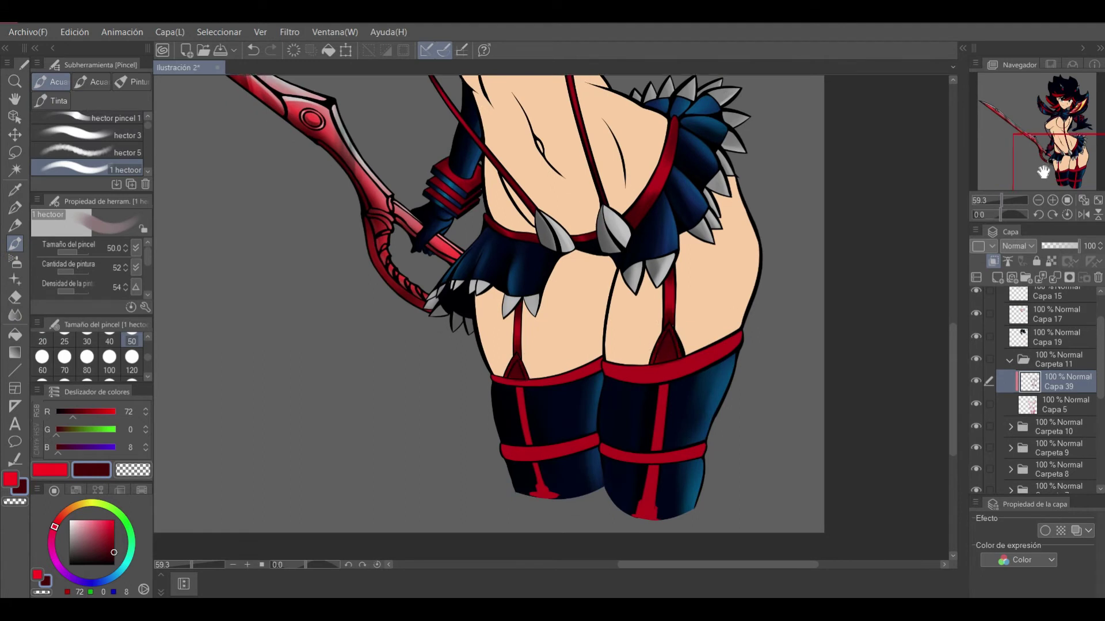
drag(488, 397, 536, 421)
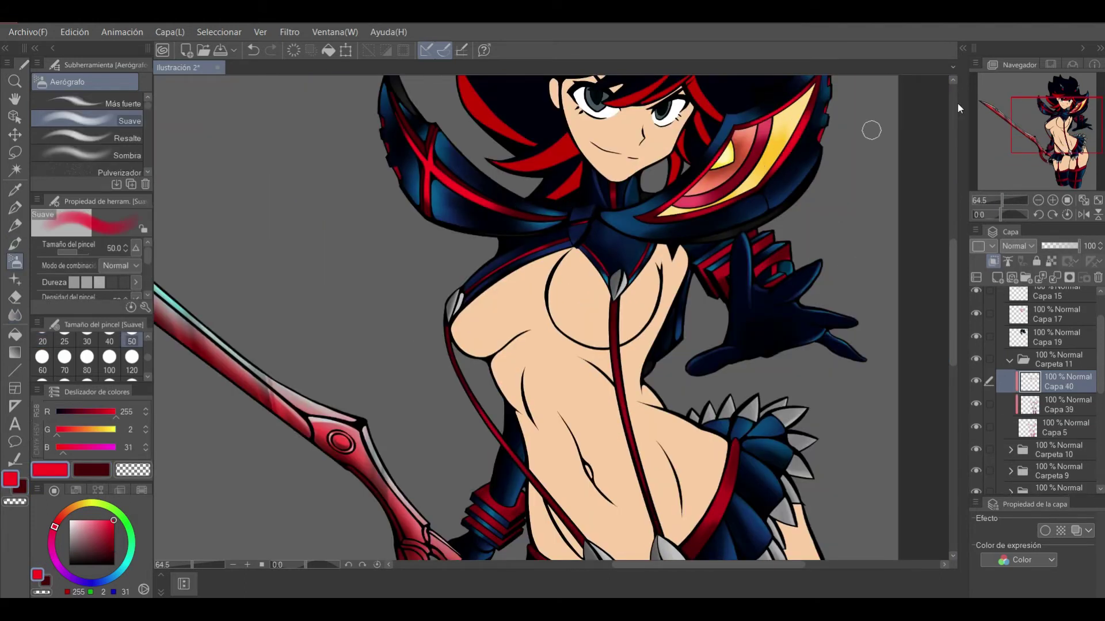
Bring the head and upper body into view and resize the brush from 100 to 50
scroll(710, 310, up, 3)
drag(974, 142, 983, 150)
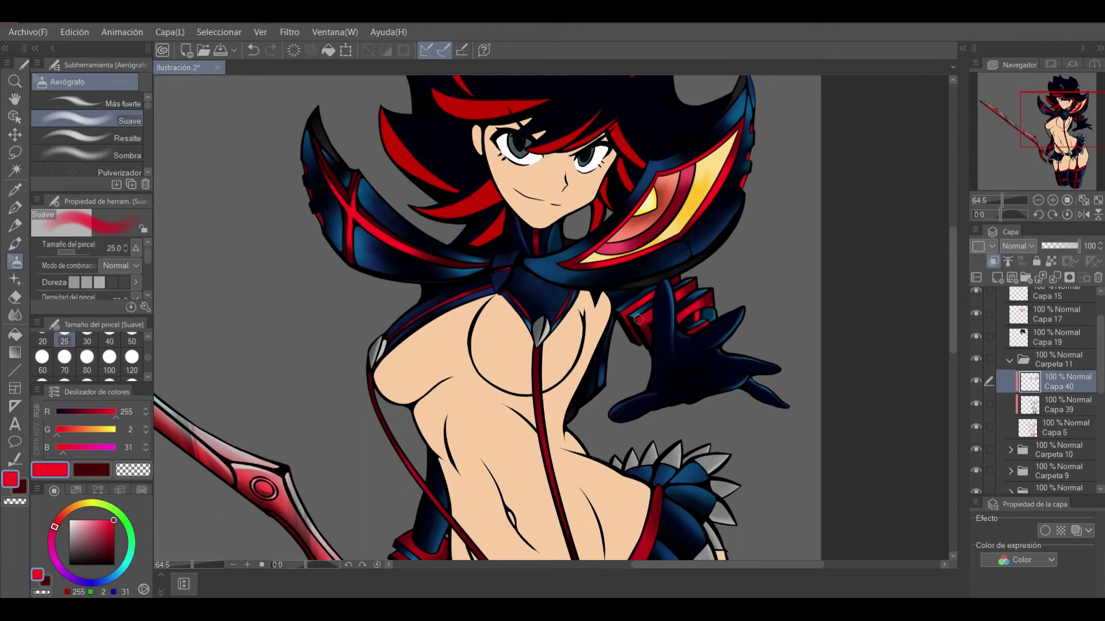
scroll(534, 243, up, 1)
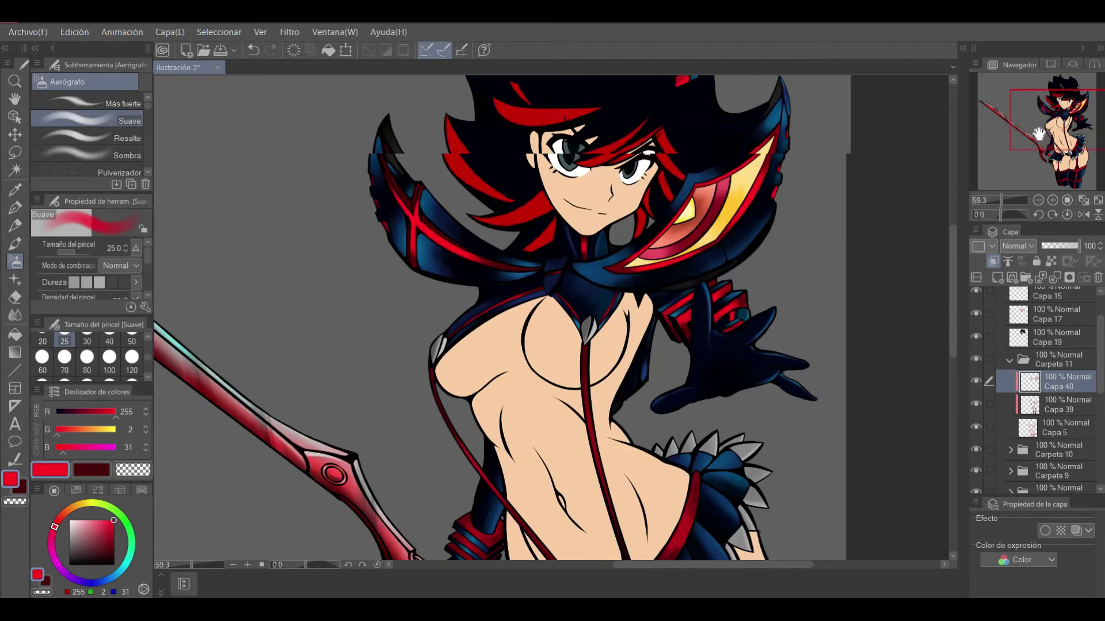
click(109, 358)
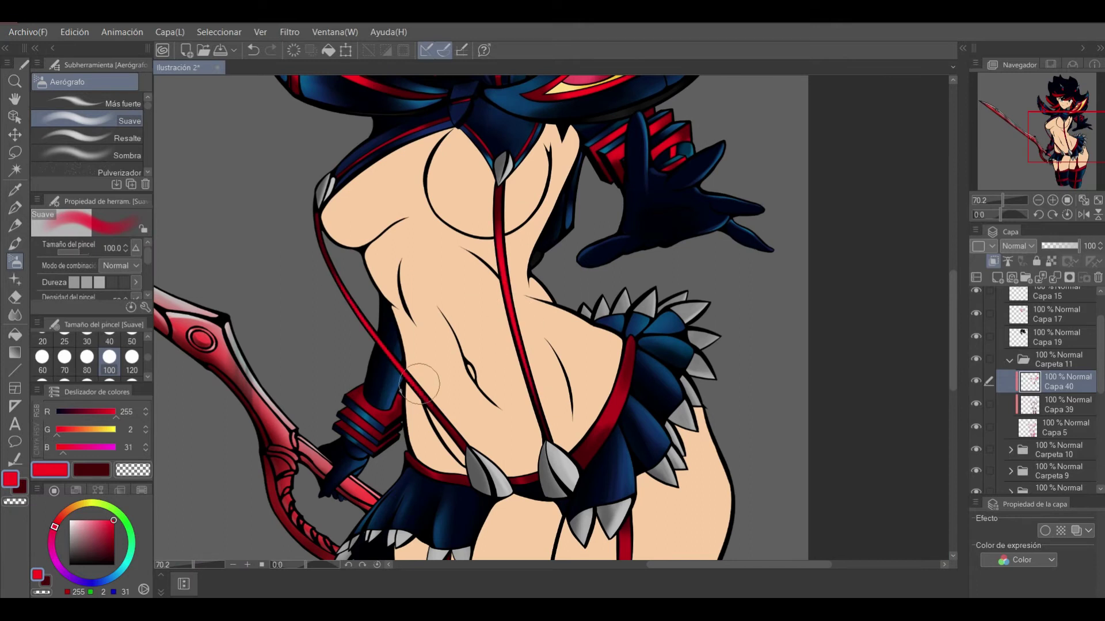
click(132, 340)
scroll(556, 344, up, 2)
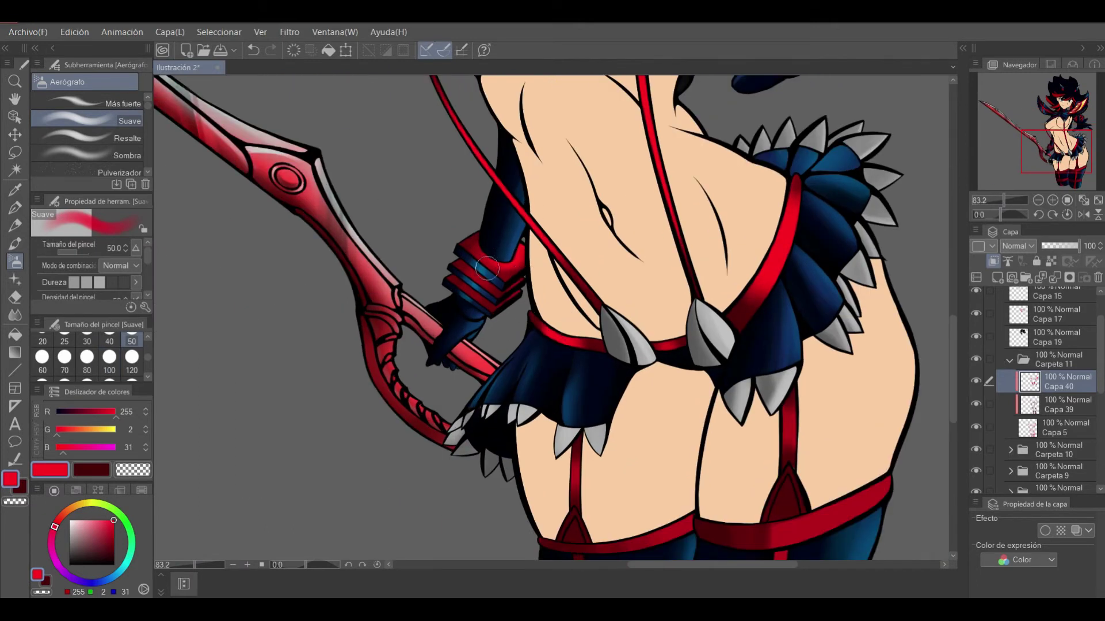
scroll(486, 268, down, 1)
Shrink the brush to 20, toggle blending and airbrush, then enlarge it to 40
scroll(578, 279, down, 1)
scroll(712, 227, up, 1)
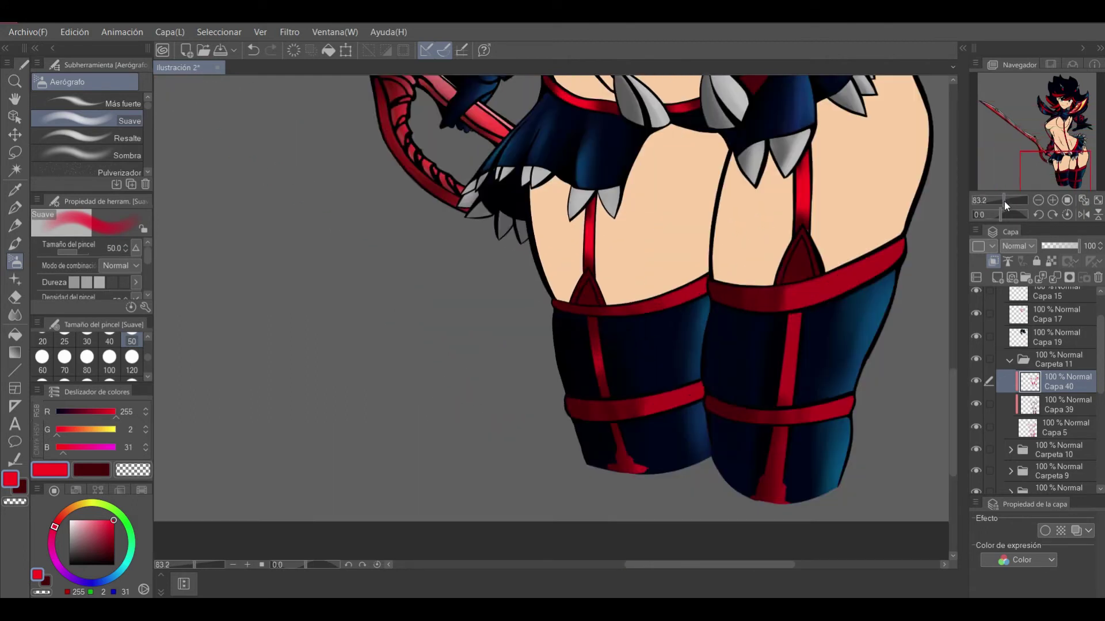
scroll(713, 231, up, 2)
click(42, 340)
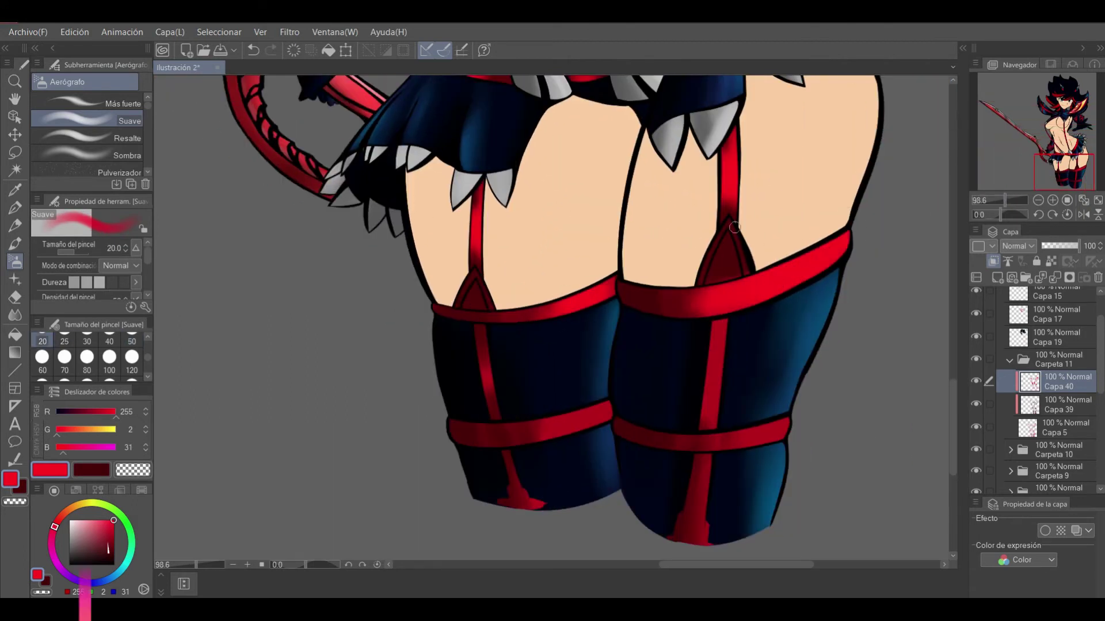
click(1001, 201)
key(j)
scroll(690, 277, up, 1)
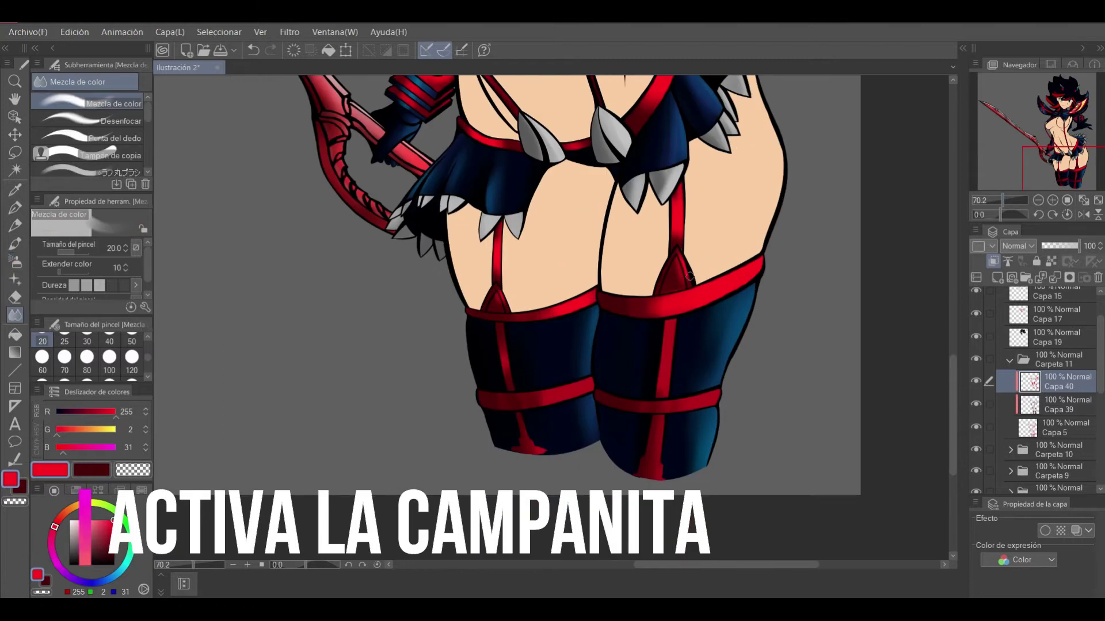
key(b)
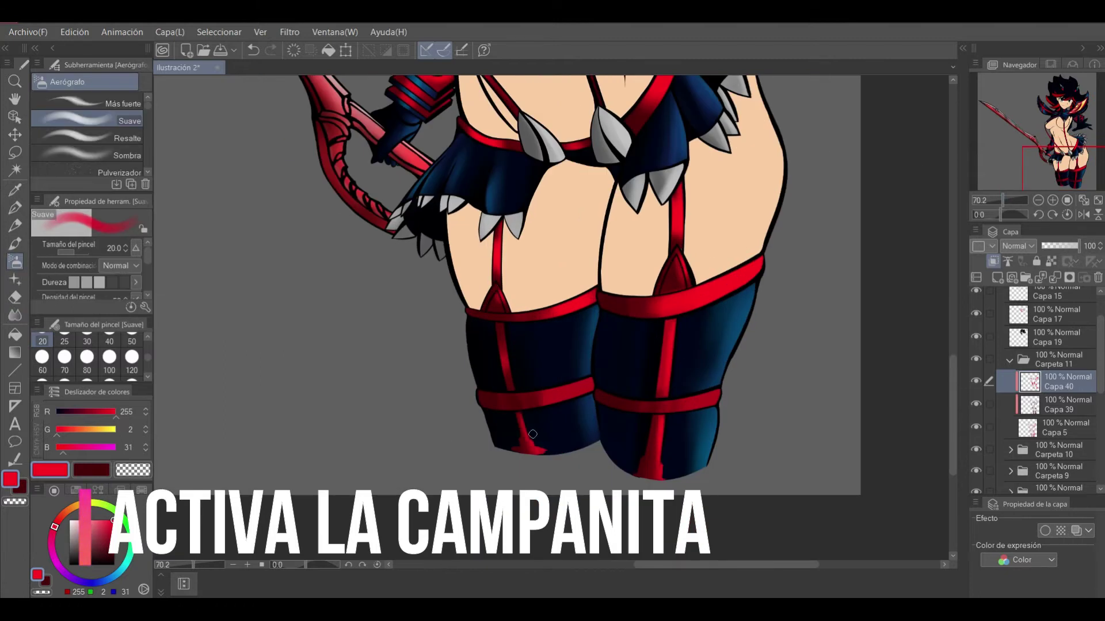
key(bracketright)
key(bracketright)
key(bracketright)
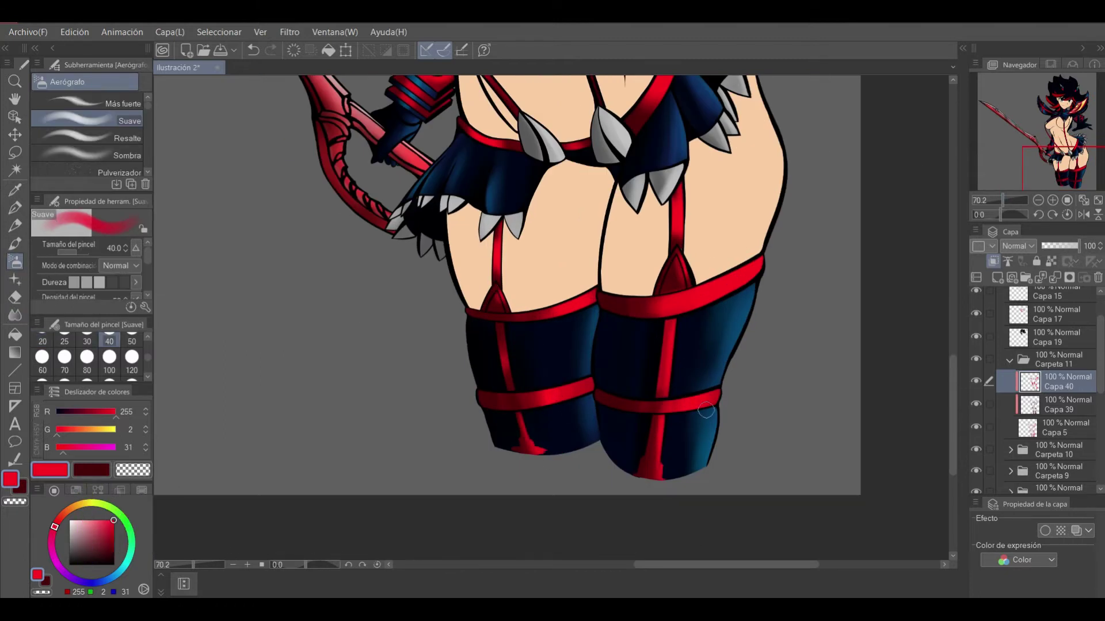
scroll(706, 410, down, 3)
scroll(657, 289, up, 2)
Mirror the canvas horizontally and select the hair layer in Carpeta 4
click(1083, 214)
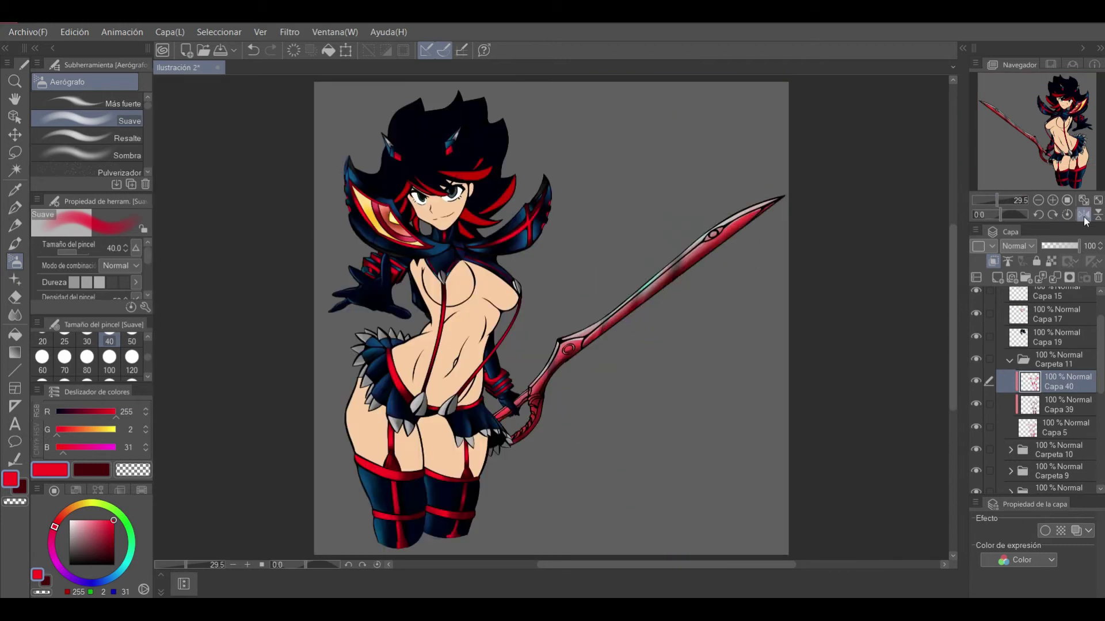
click(1010, 360)
ctrl+click(660, 247)
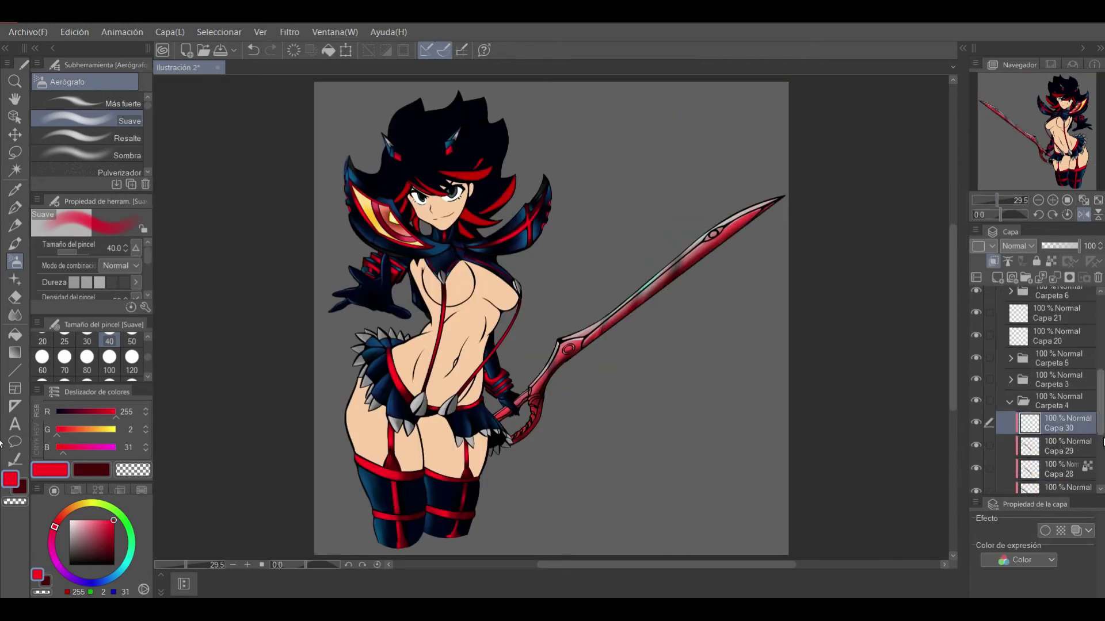
key(bracketright)
key(bracketright)
key(bracketright)
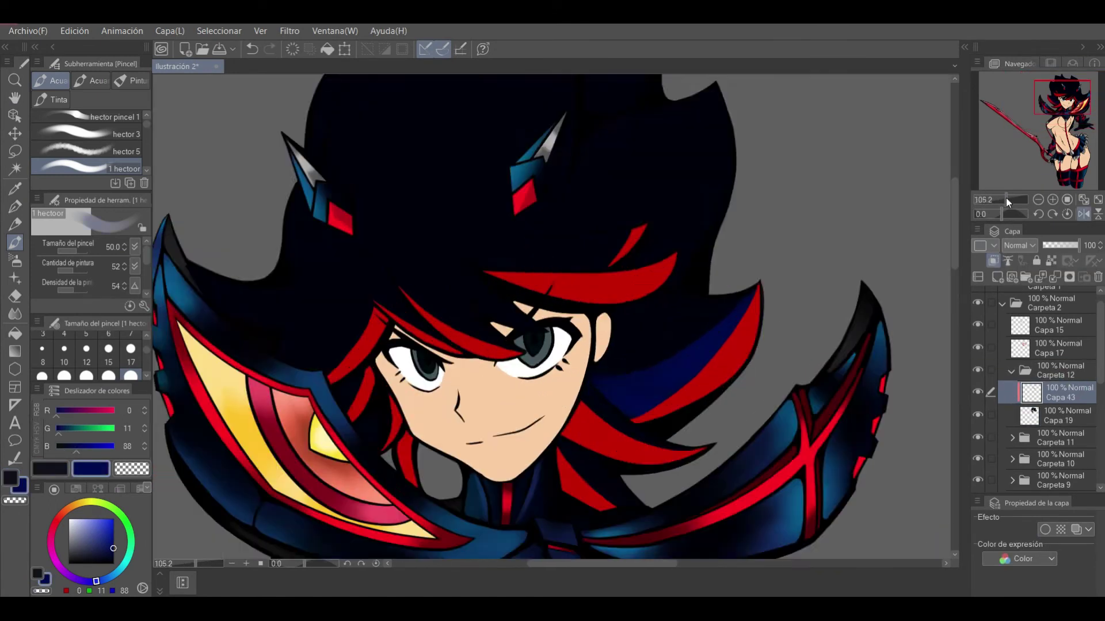
Alternate brush, eraser and Mezcla de color blending to smooth the hair shading
key(e)
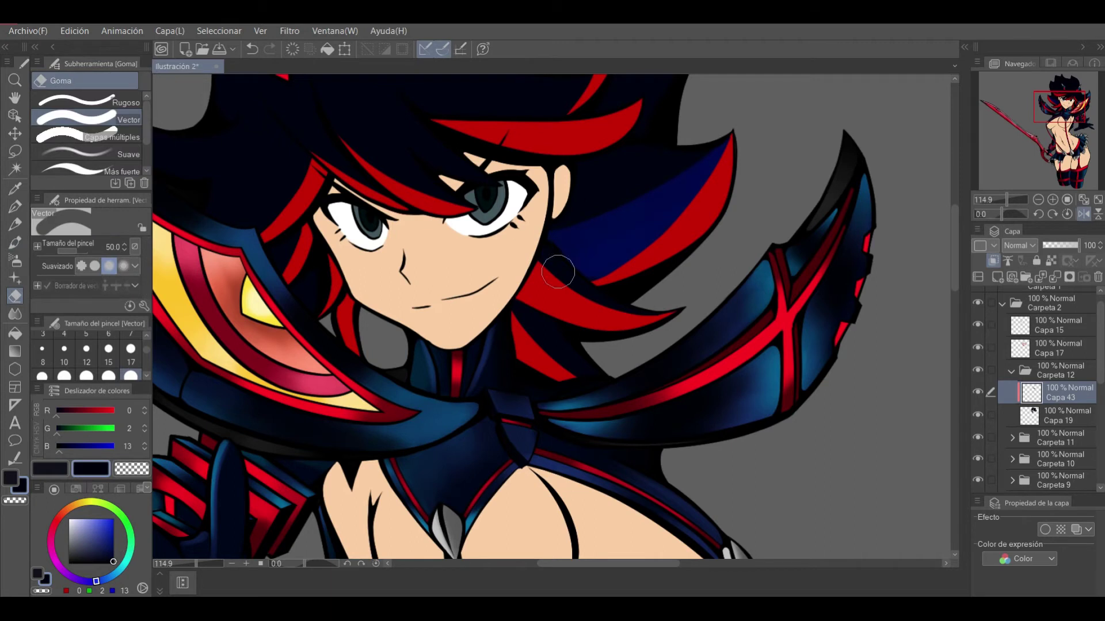
key(b)
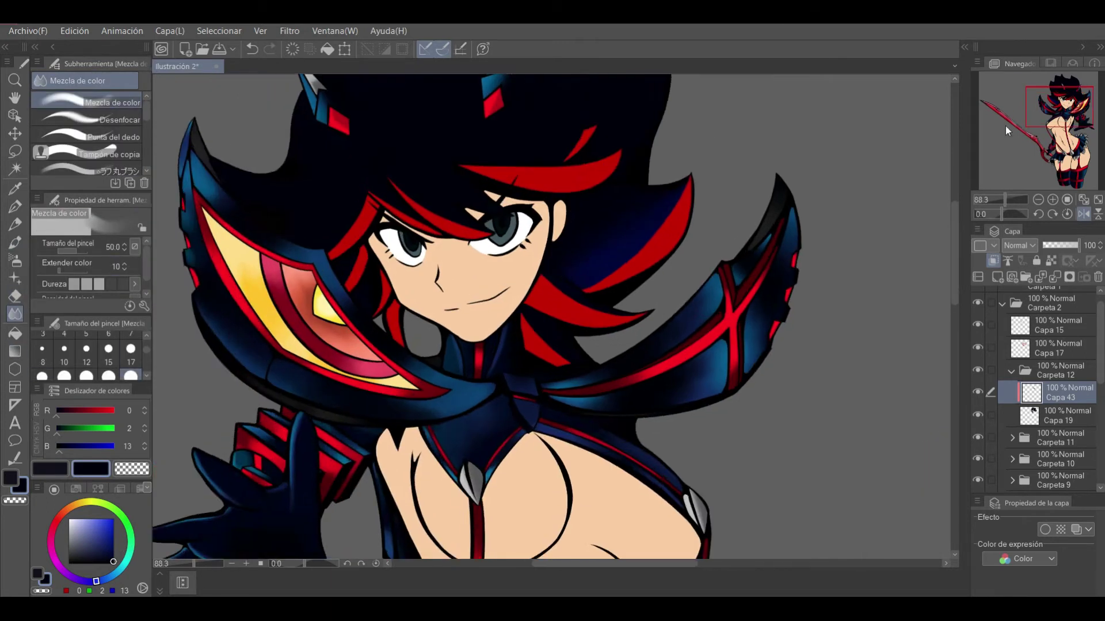
key(i)
key(j)
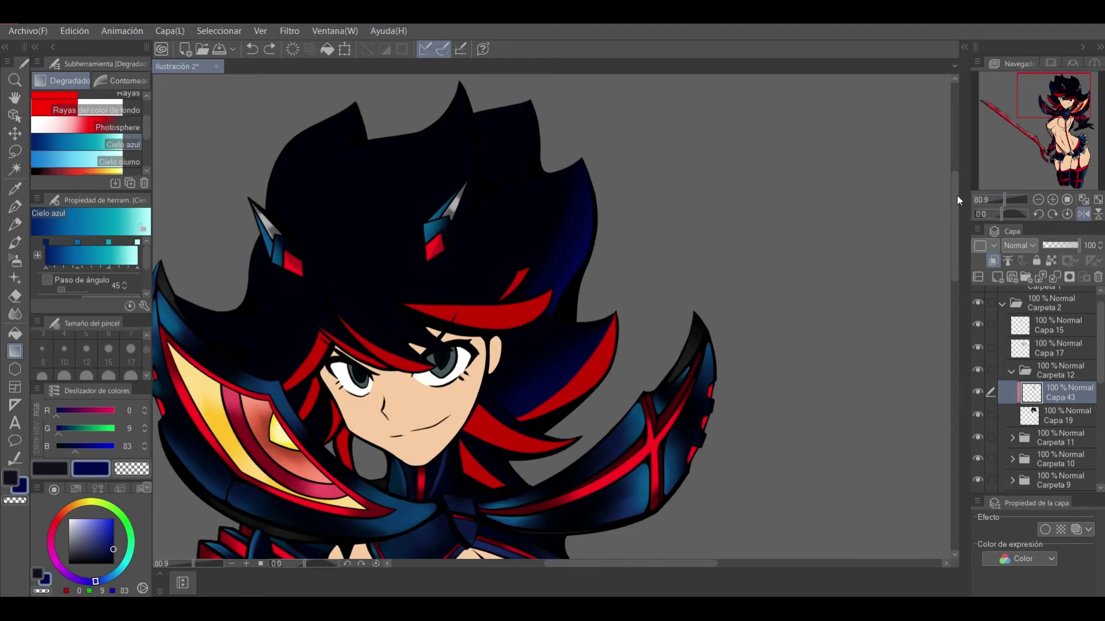
click(17, 244)
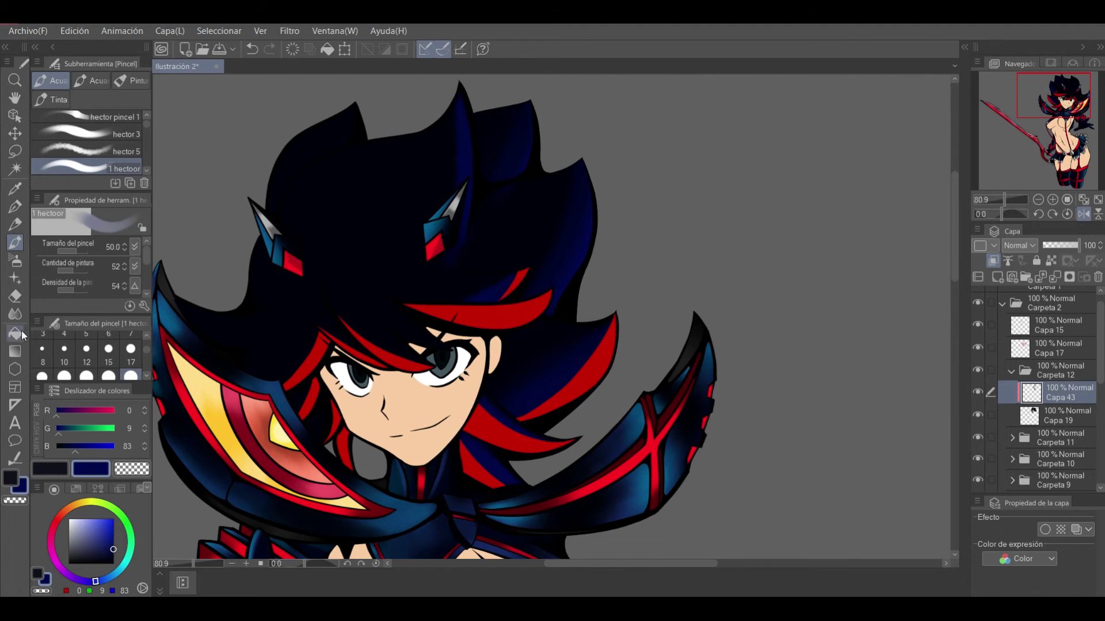
click(15, 314)
key(bracketright)
key(bracketright)
key(bracketright)
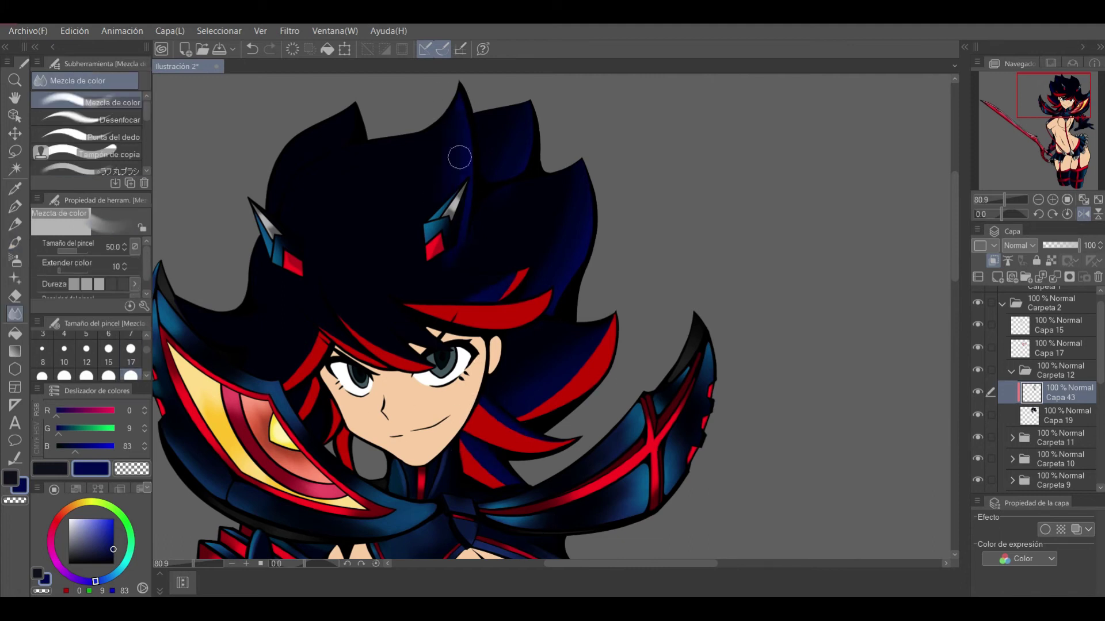
key(b)
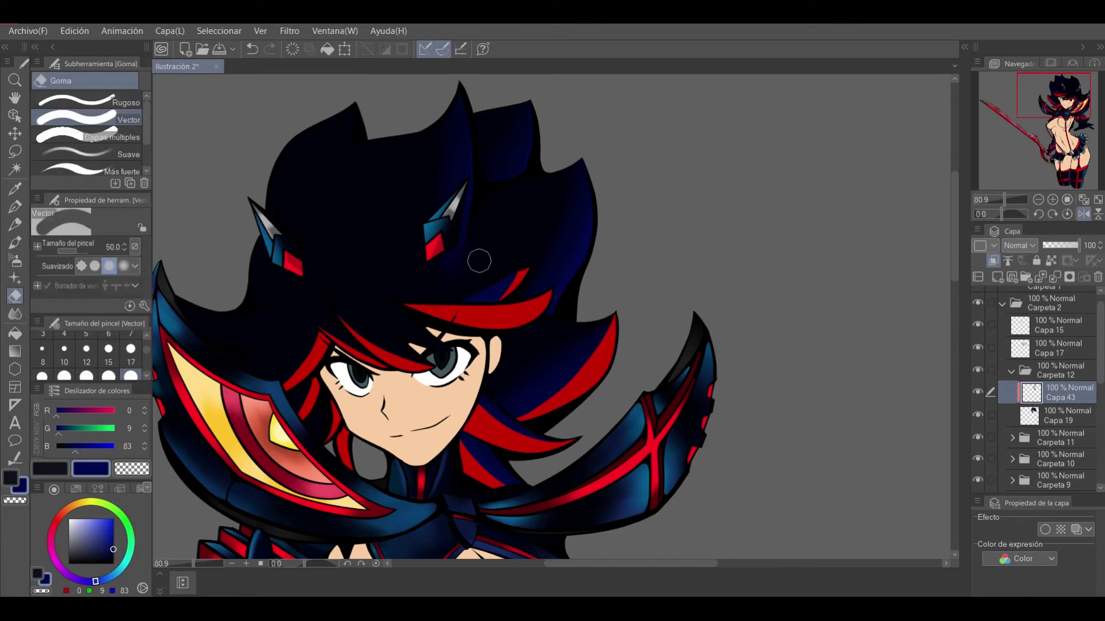
scroll(477, 268, down, 4)
scroll(383, 113, up, 3)
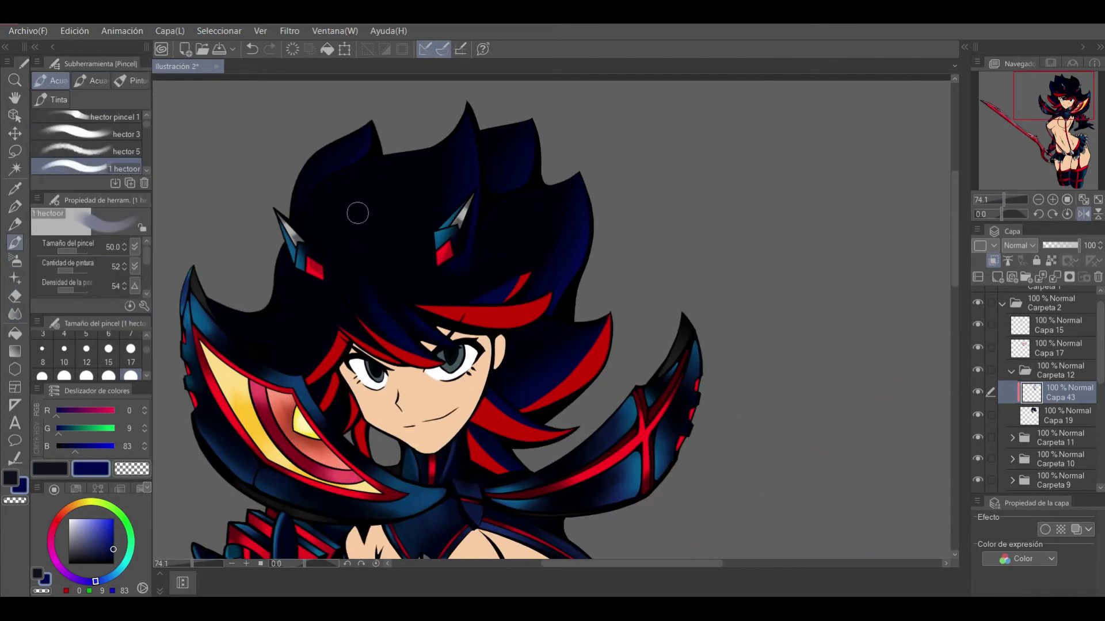
key(j)
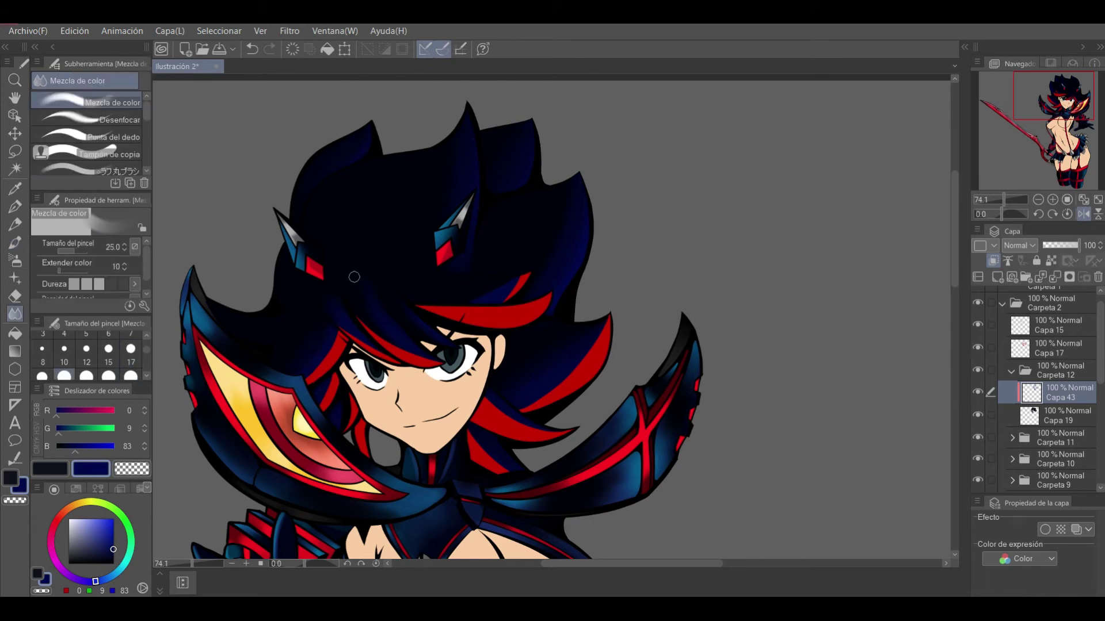
key(b)
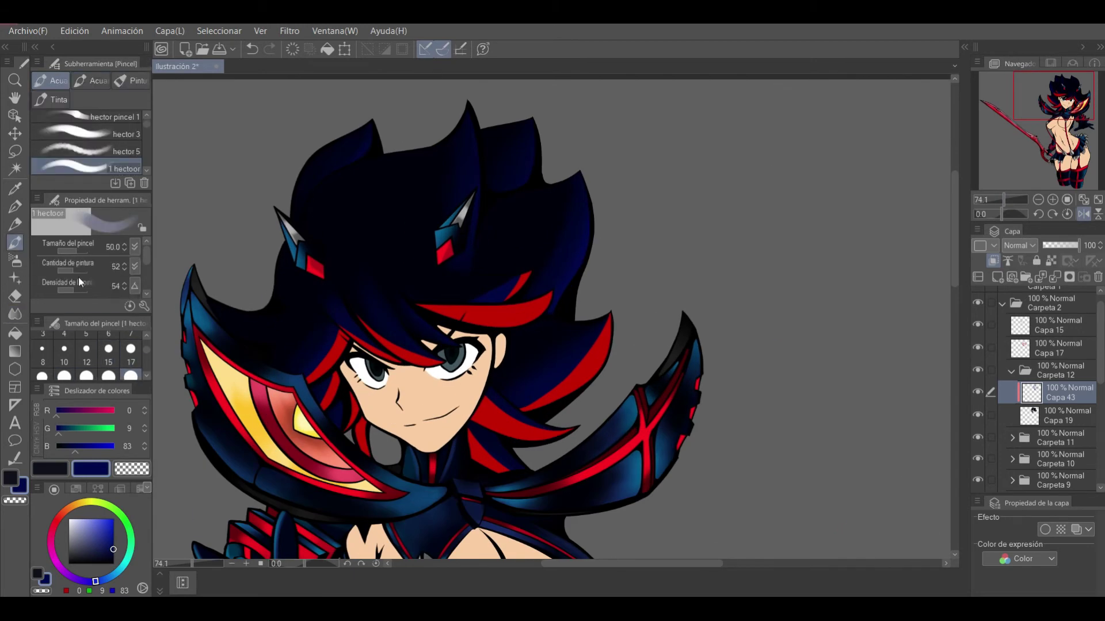
key(j)
Zoom out and airbrush black shading into the hair between the two horns
mouse_move(1004, 201)
mouse_down()
mouse_move(997, 208)
mouse_move(1003, 201)
mouse_up()
key(b)
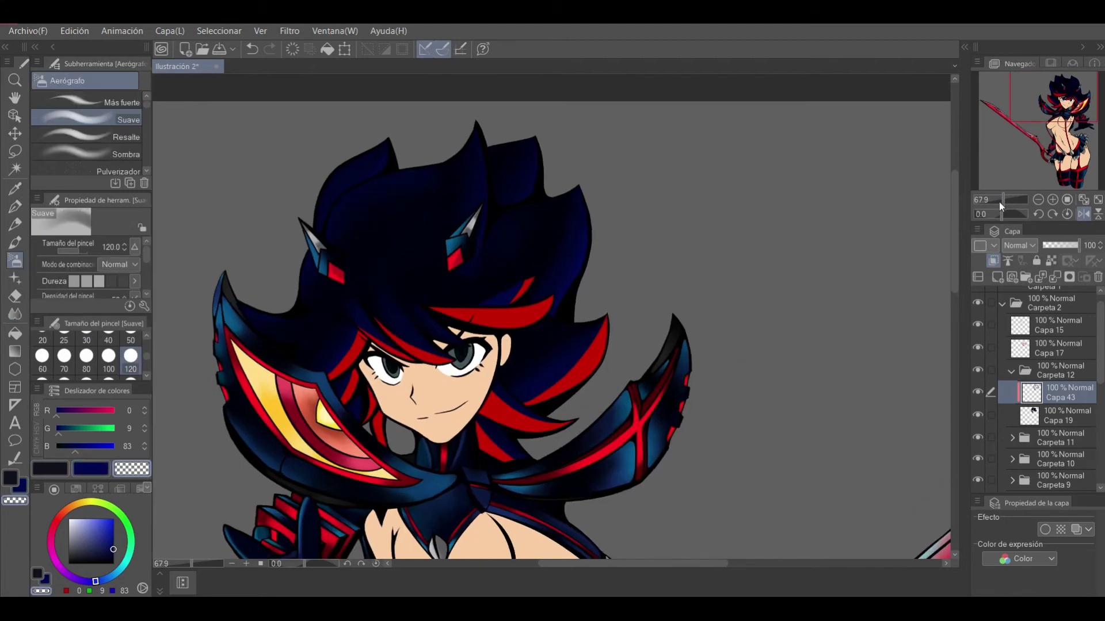
scroll(570, 242, down, 3)
scroll(569, 242, up, 3)
key(j)
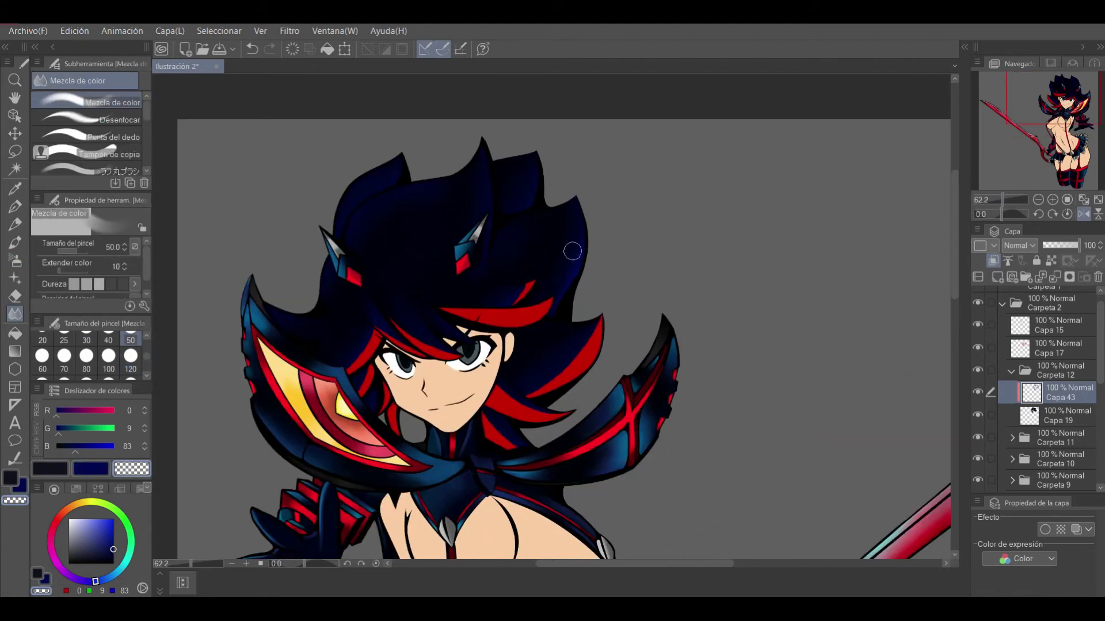
scroll(572, 251, up, 2)
key(b)
key(x)
drag(417, 241, 301, 228)
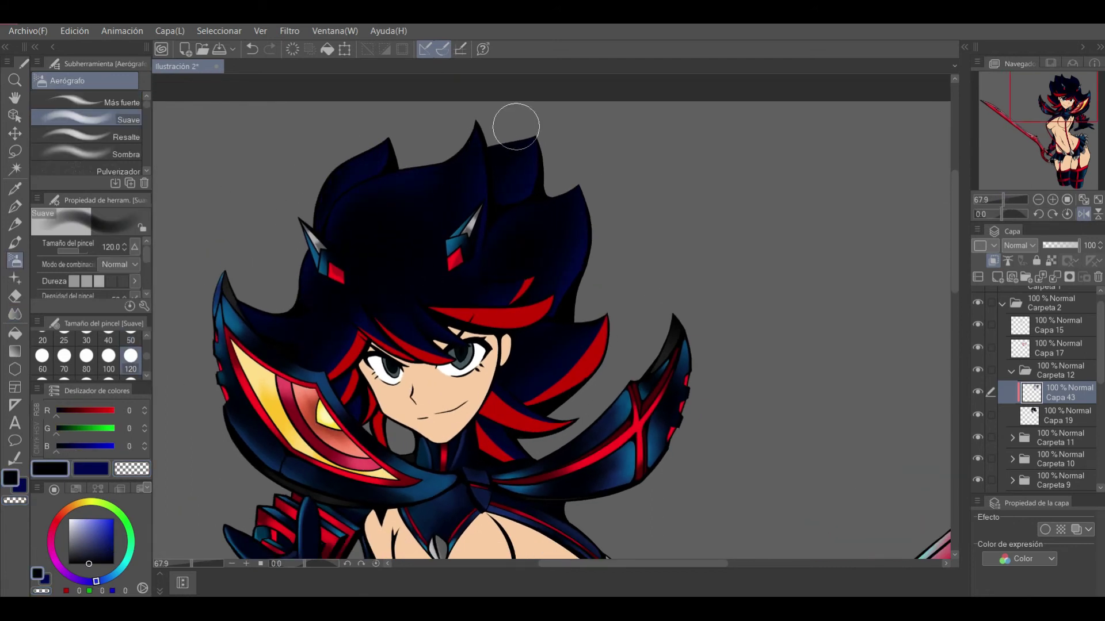
key(bracketleft)
key(bracketleft)
key(bracketleft)
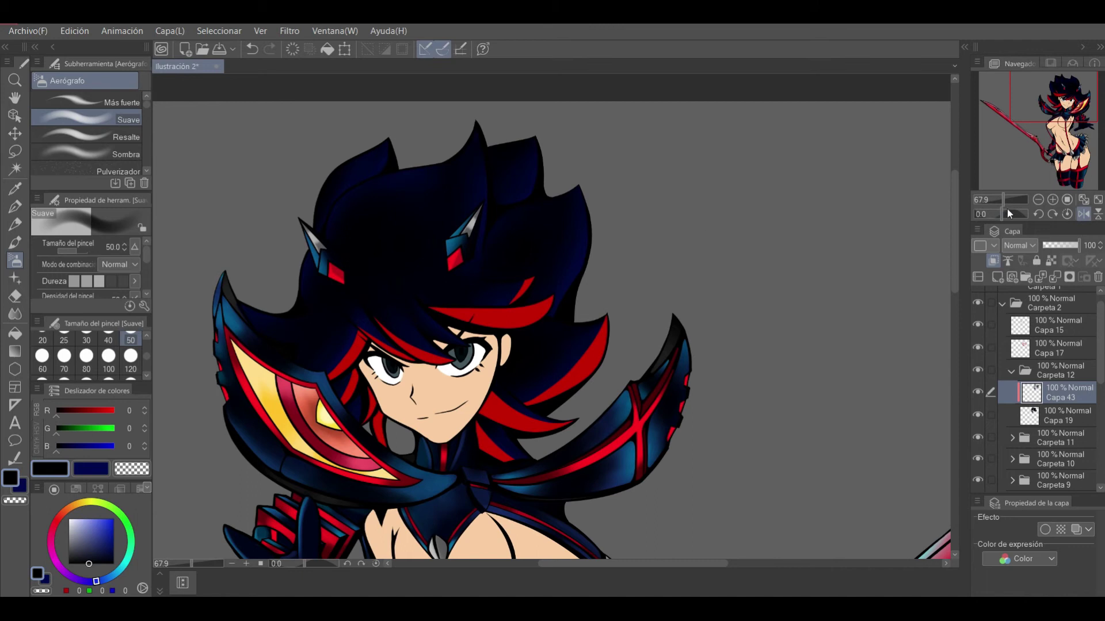
drag(1004, 200, 1000, 200)
Blend the dark hair shading and add new layer Capa 44 above it
key(j)
scroll(394, 326, down, 2)
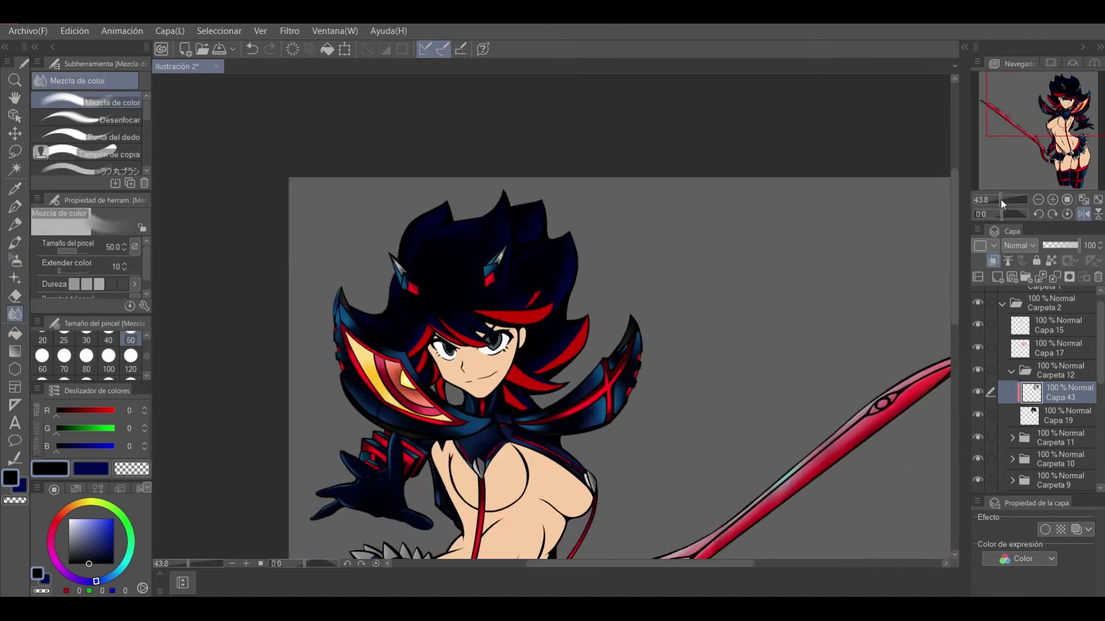
scroll(444, 147, up, 3)
key(b)
click(997, 277)
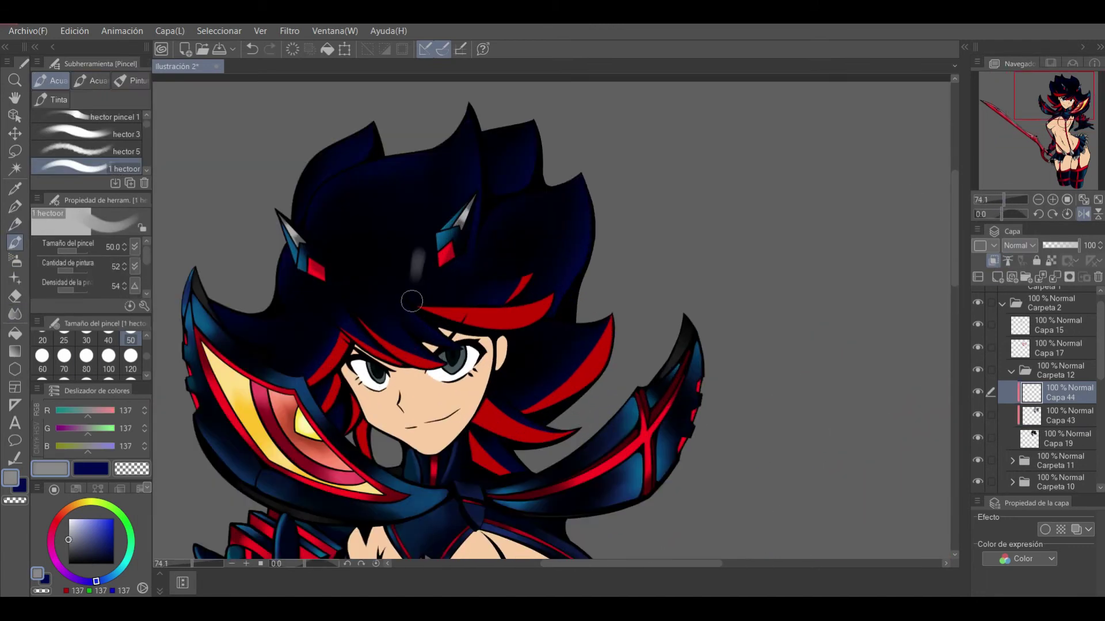
Paint light grey shine streaks in the left and right hair with the fine pen
drag(409, 247, 419, 273)
key(p)
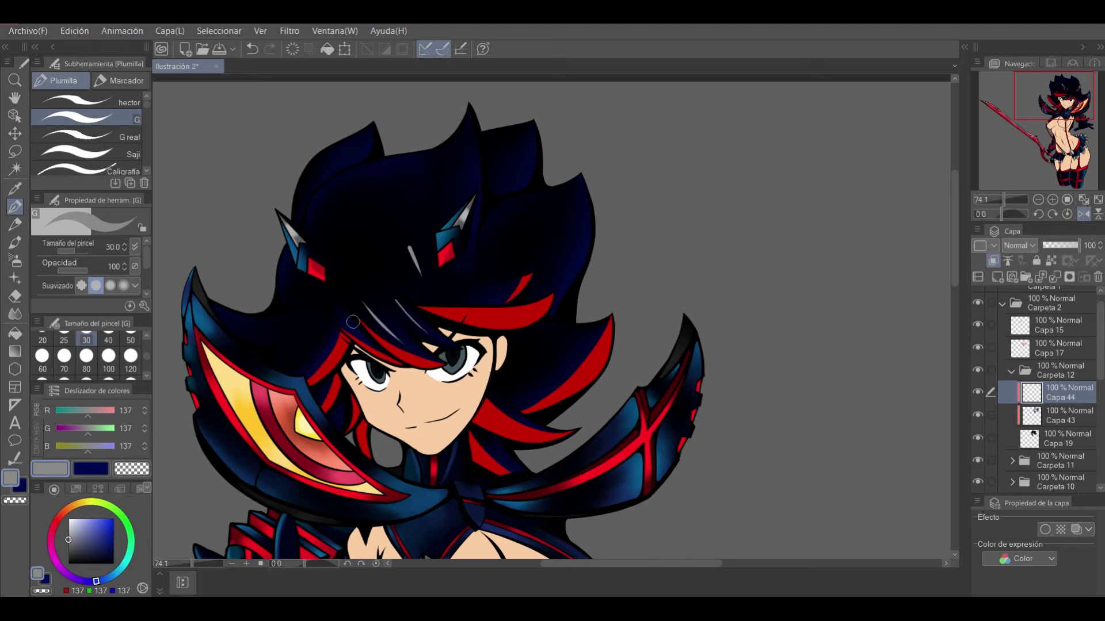
scroll(516, 278, down, 2)
scroll(506, 231, up, 1)
drag(567, 216, 553, 262)
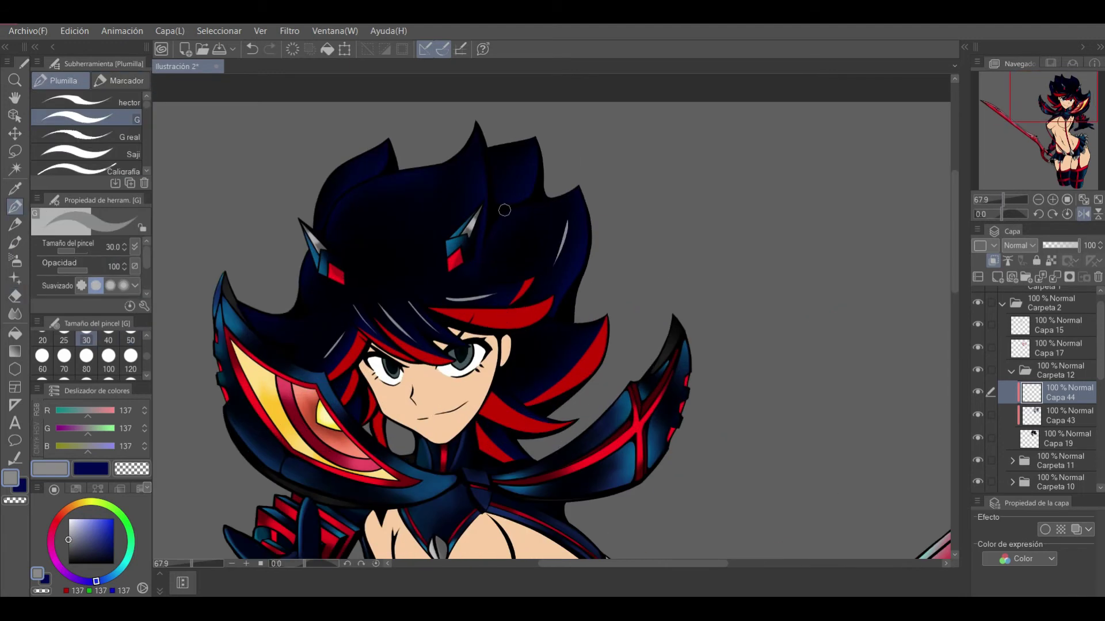
scroll(449, 197, down, 4)
scroll(449, 198, up, 3)
key(b)
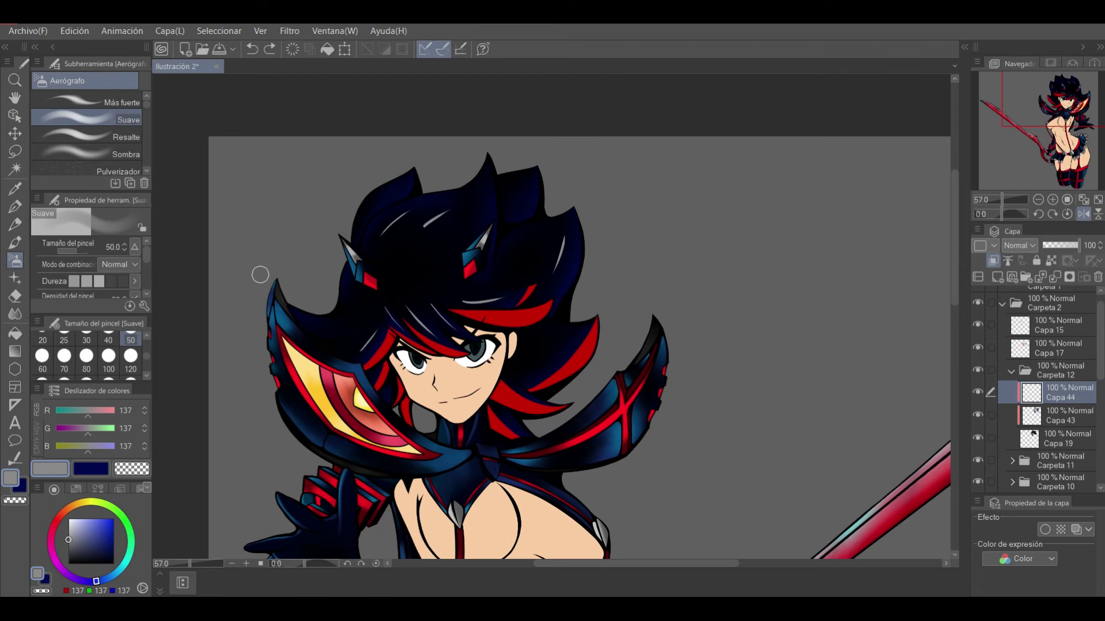
scroll(487, 274, down, 2)
scroll(487, 273, up, 3)
scroll(487, 274, up, 2)
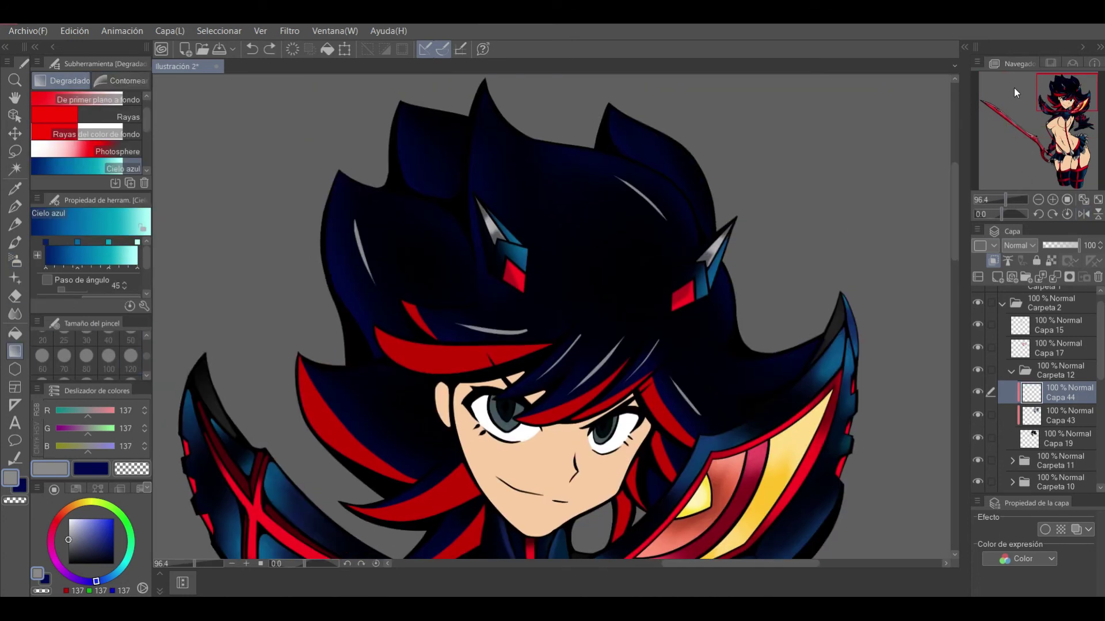
Sample the blade's red from the artwork and choose a darker red for shading
key(p)
scroll(523, 299, down, 1)
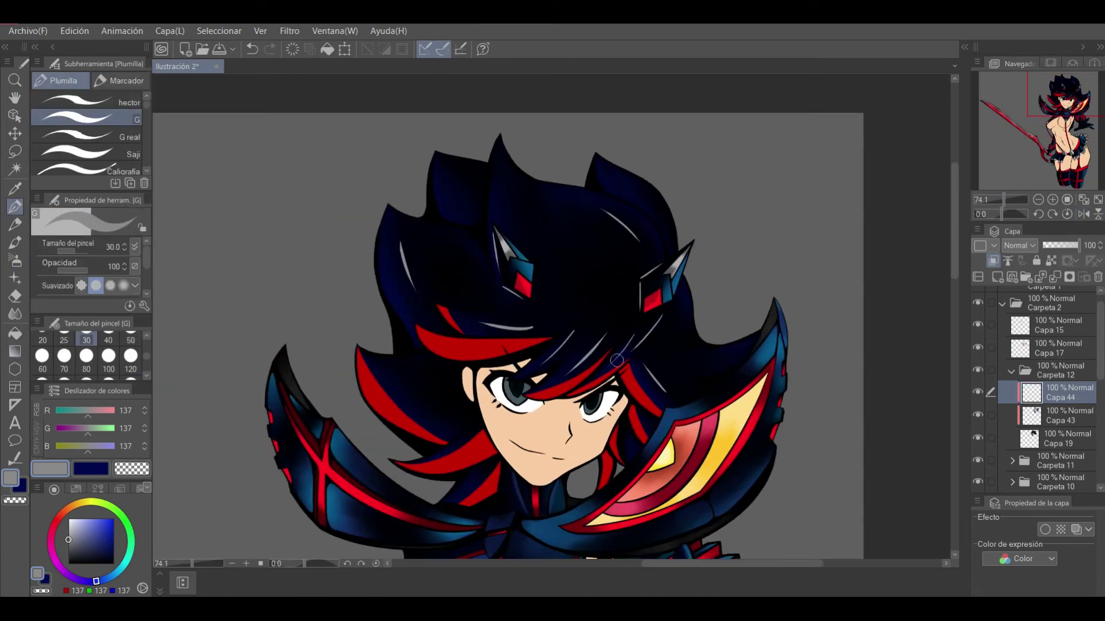
scroll(762, 470, down, 2)
scroll(763, 470, up, 2)
scroll(762, 470, up, 1)
key(i)
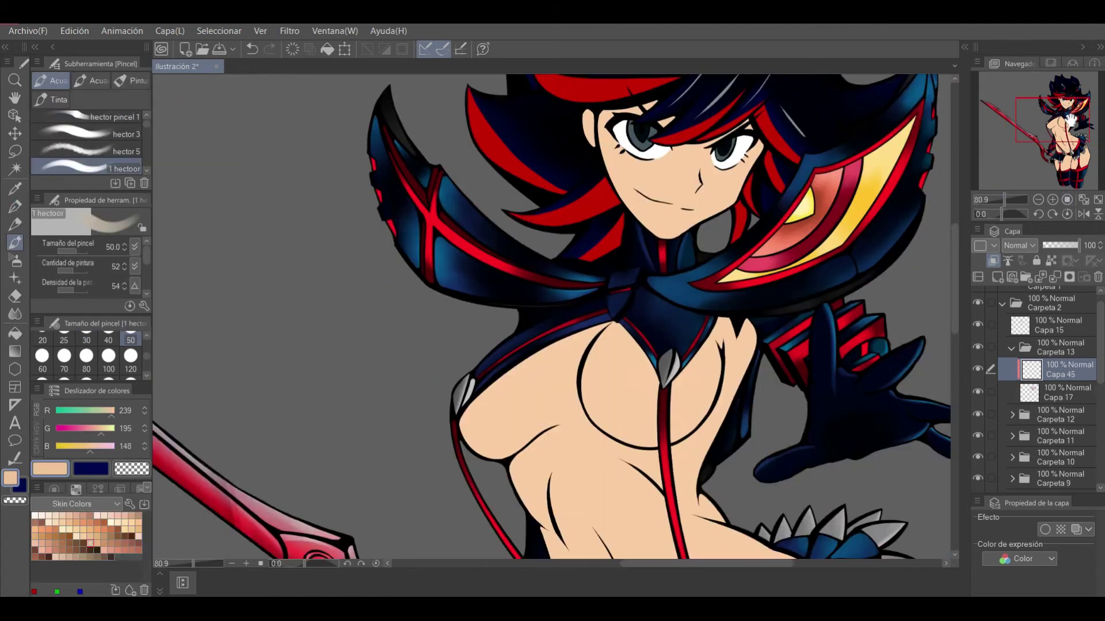
click(762, 470)
key(b)
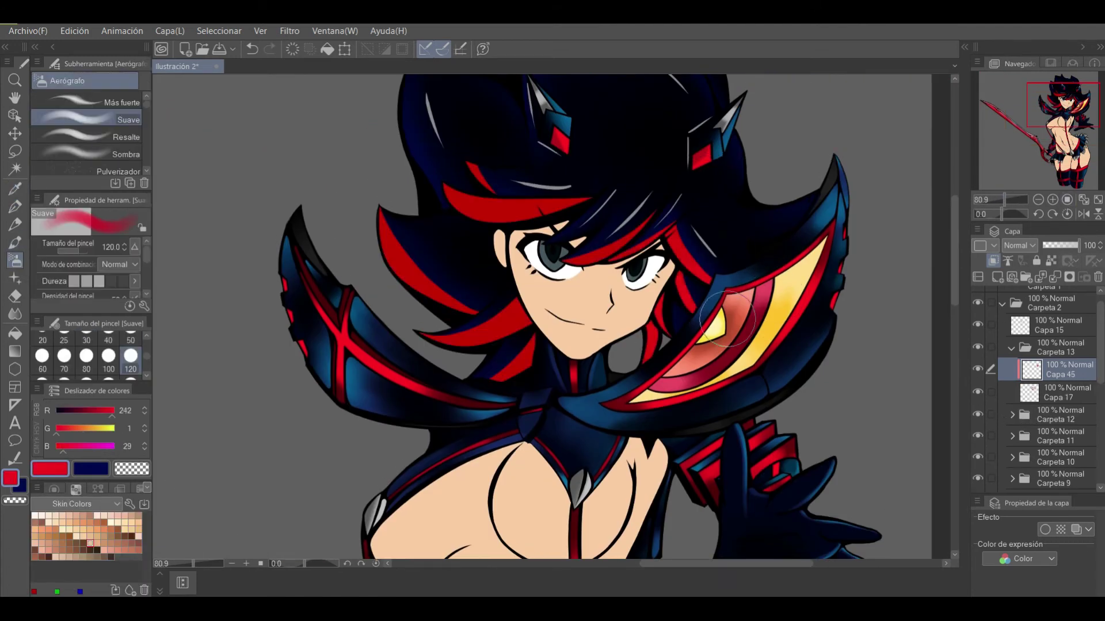
scroll(339, 412, down, 1)
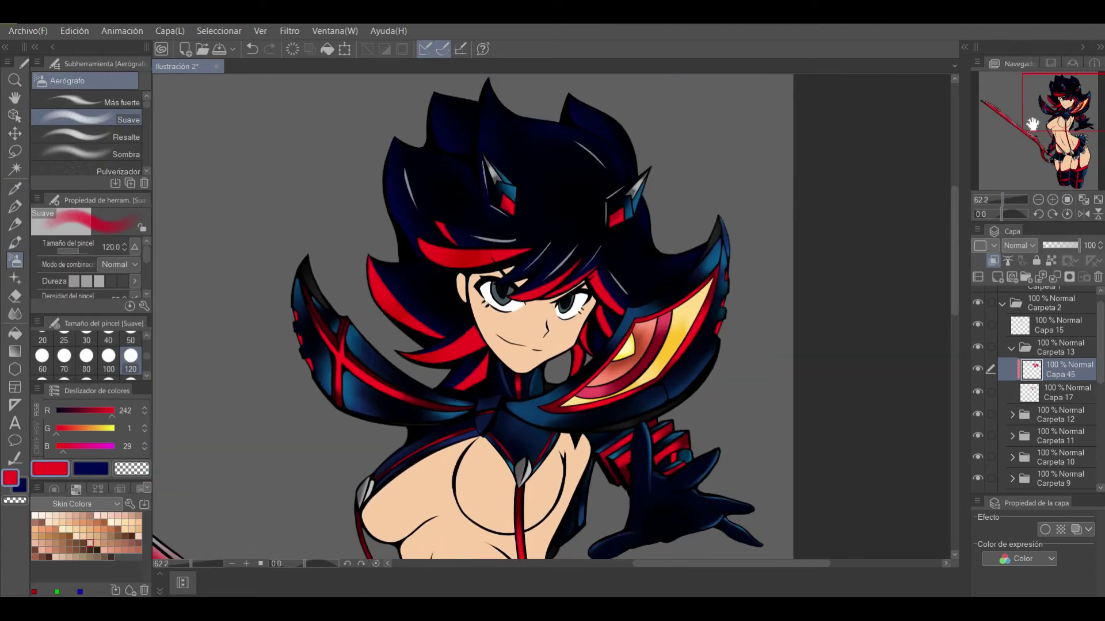
click(113, 522)
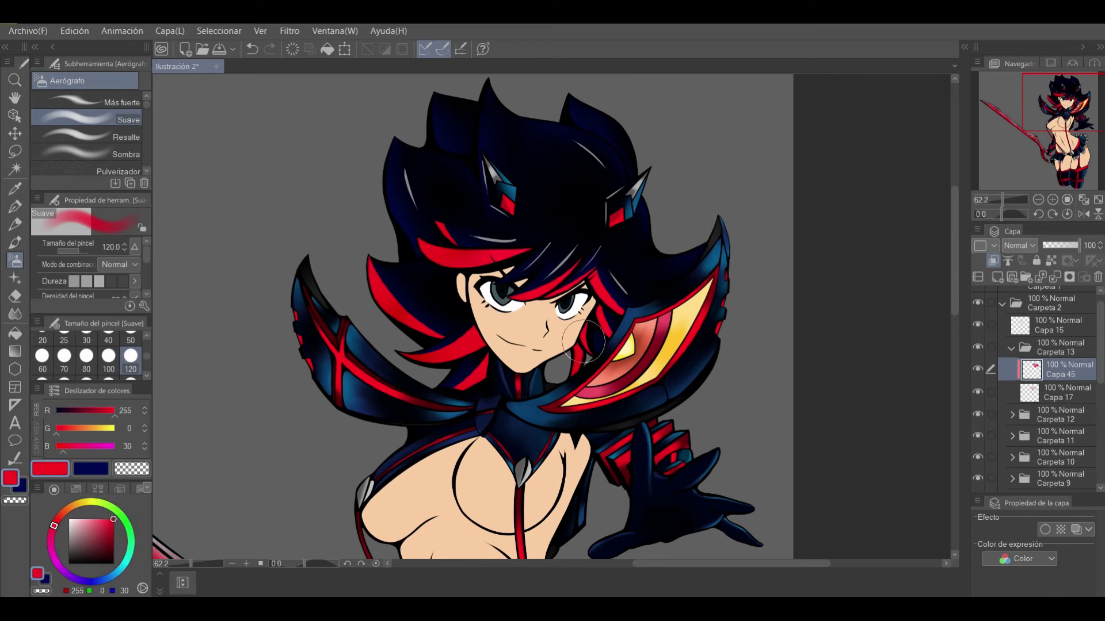
alt+click(374, 267)
Add a new blade-shading layer at brush size 50 and blend the dark red
key(ctrl+shift+n)
click(131, 340)
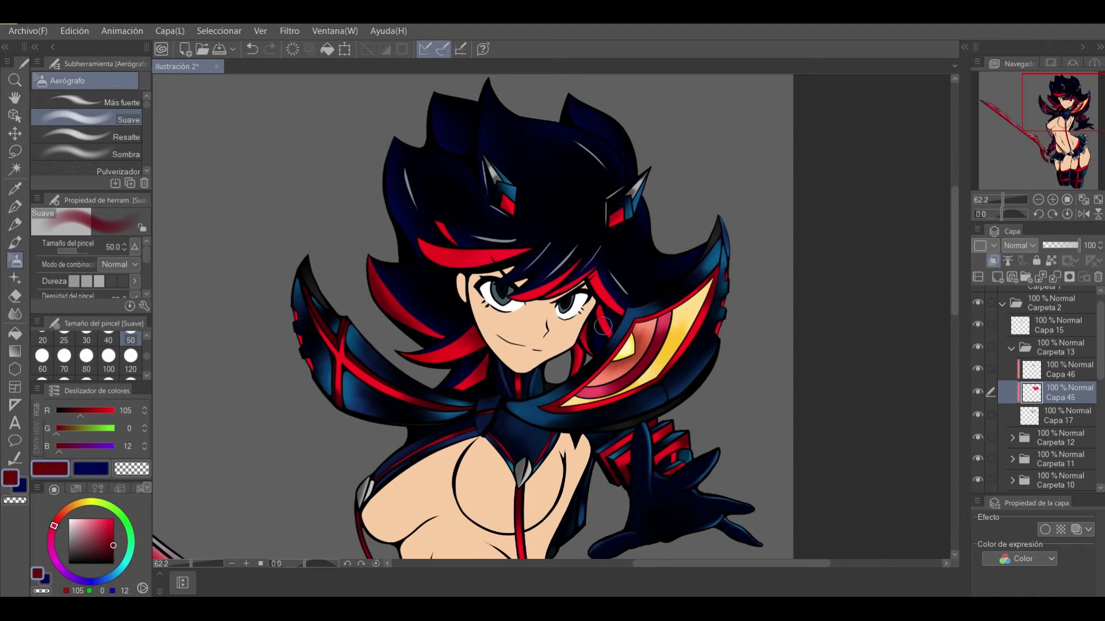
key(j)
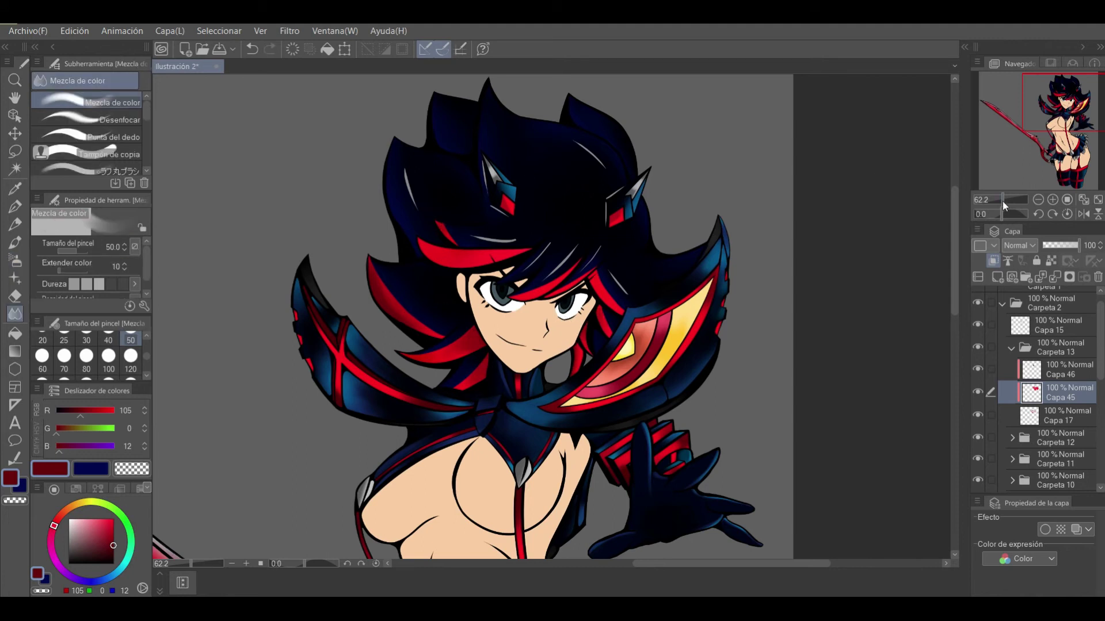
click(1059, 369)
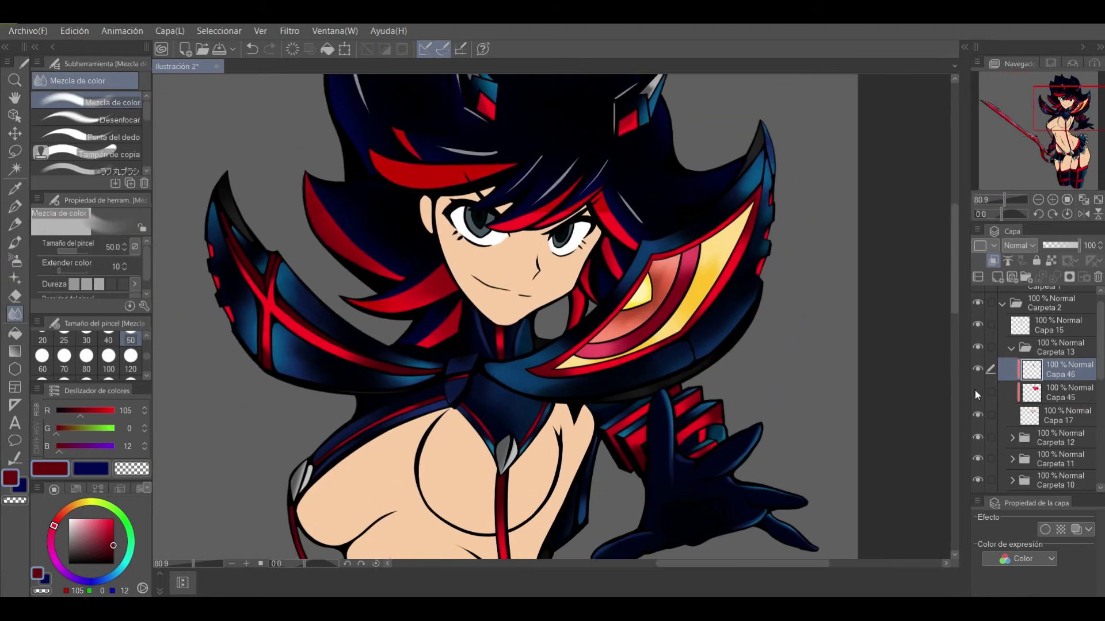
key(b)
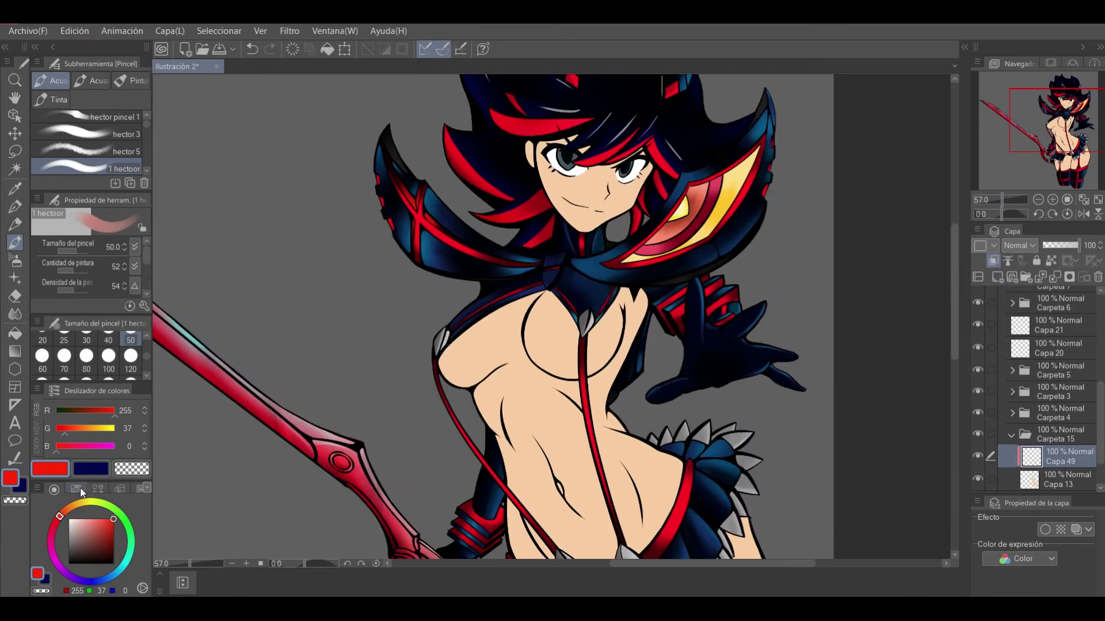
Pick a darker skin swatch and shade the torso, upper chest edge and along the strap
click(75, 488)
click(97, 543)
drag(1001, 199, 1002, 200)
drag(636, 159, 607, 236)
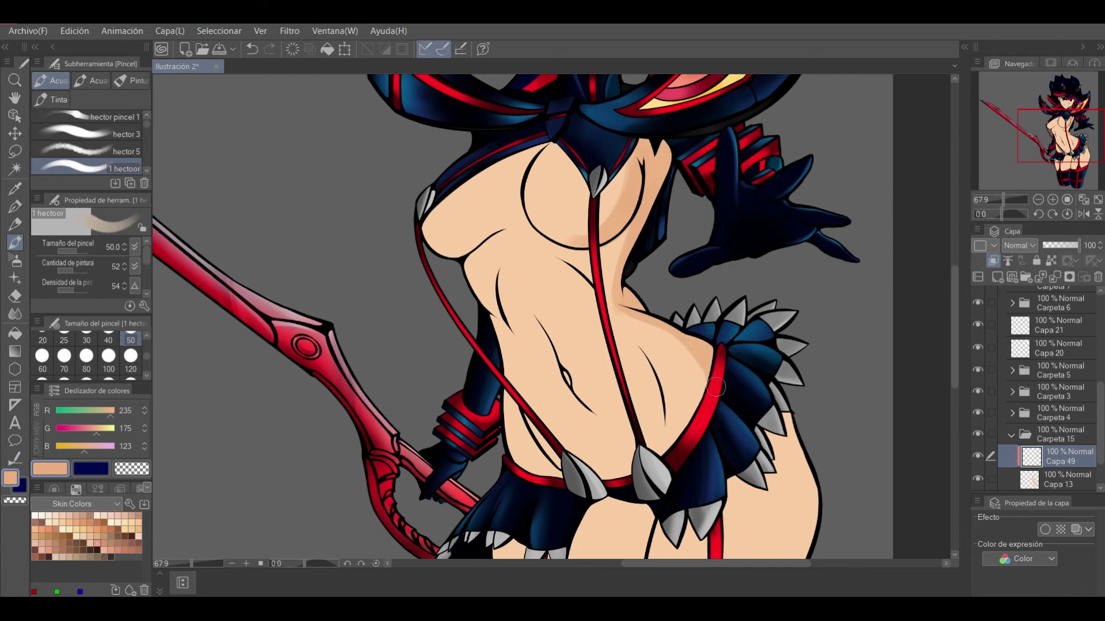
drag(638, 159, 616, 135)
drag(595, 243, 604, 300)
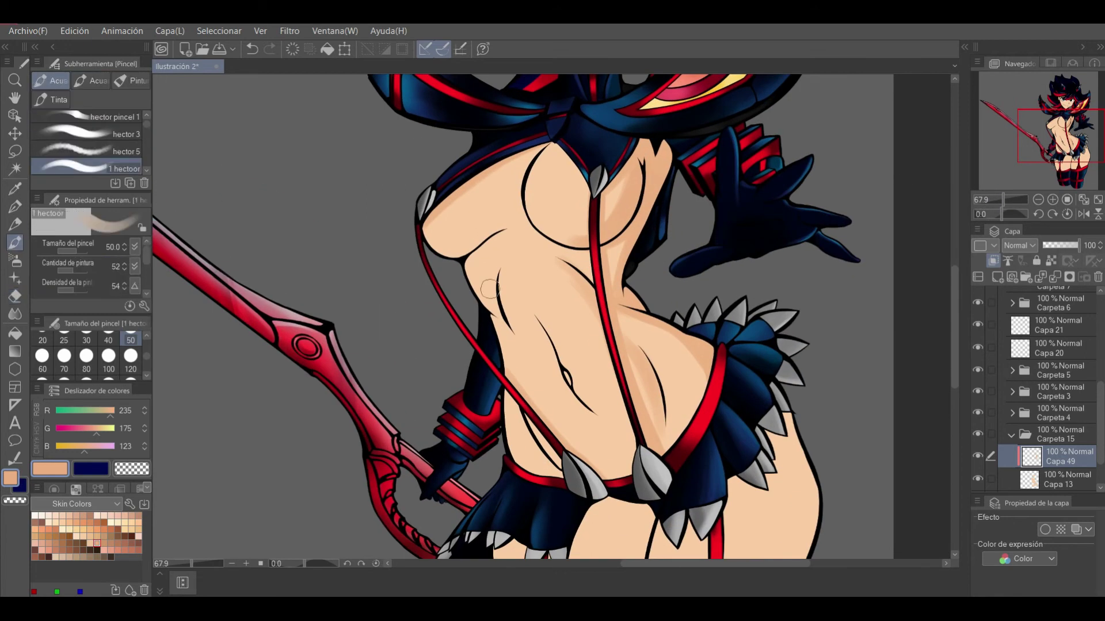
Set the brush to size 40 and shade the left thigh and right hip
drag(497, 224, 420, 425)
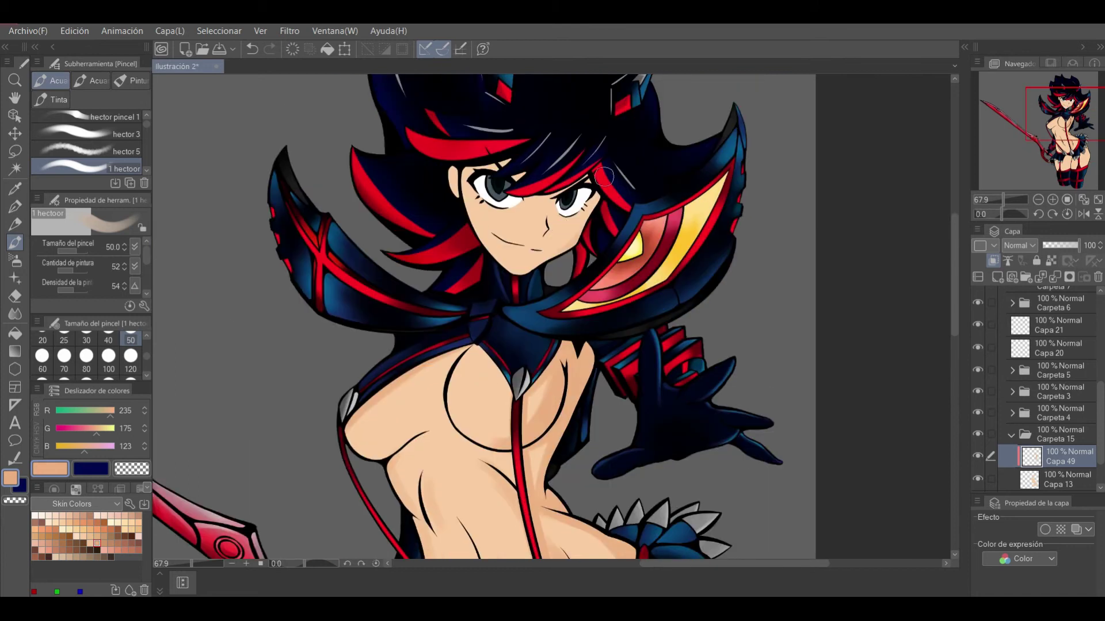
key(ctrl+0)
scroll(393, 481, up, 2)
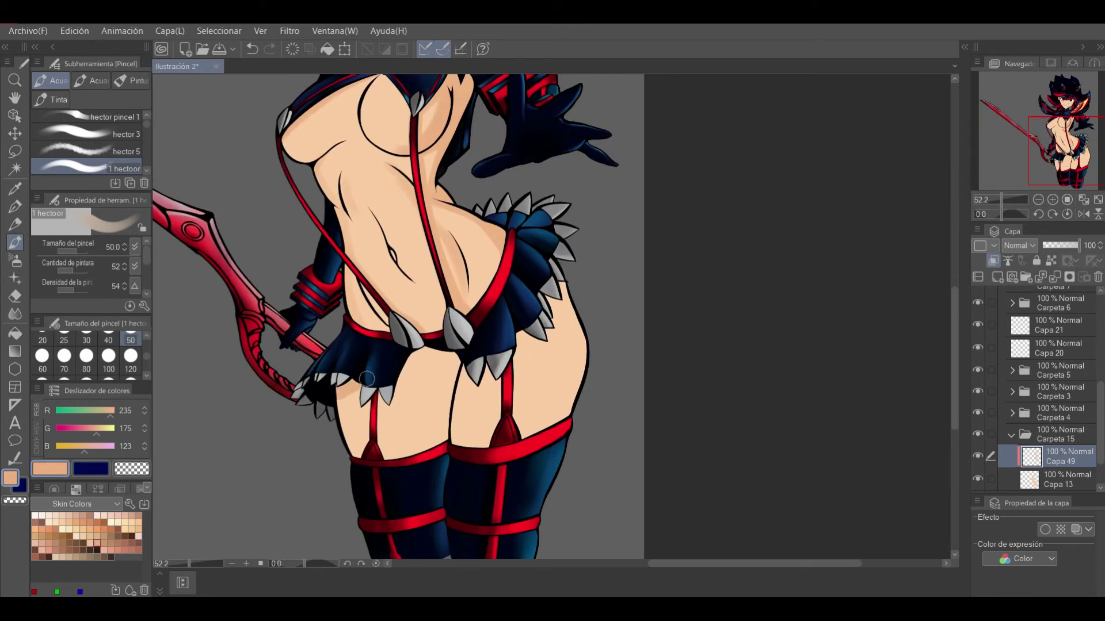
key(bracketleft)
drag(443, 352, 409, 462)
mouse_move(513, 339)
mouse_down()
mouse_move(561, 279)
mouse_move(578, 397)
mouse_up()
Switch to colour blending and adjust the brush between sizes 17 and 30 over the torso
key(ctrl+0)
scroll(454, 230, up, 3)
key(j)
drag(1024, 183, 1018, 190)
key(bracketleft)
key(bracketleft)
key(bracketleft)
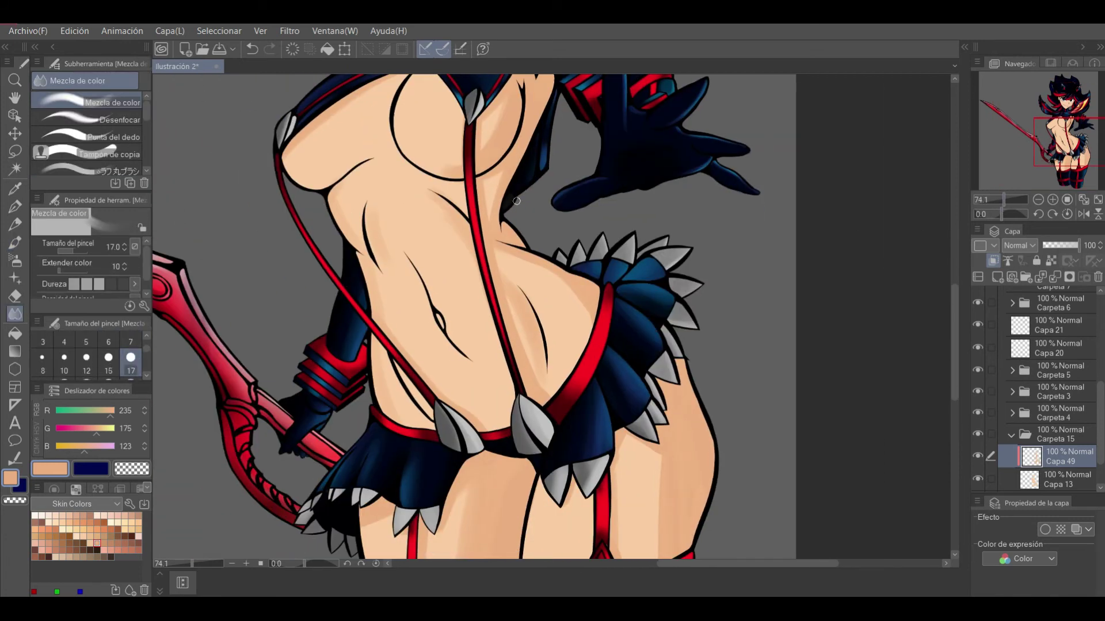
drag(484, 130, 502, 271)
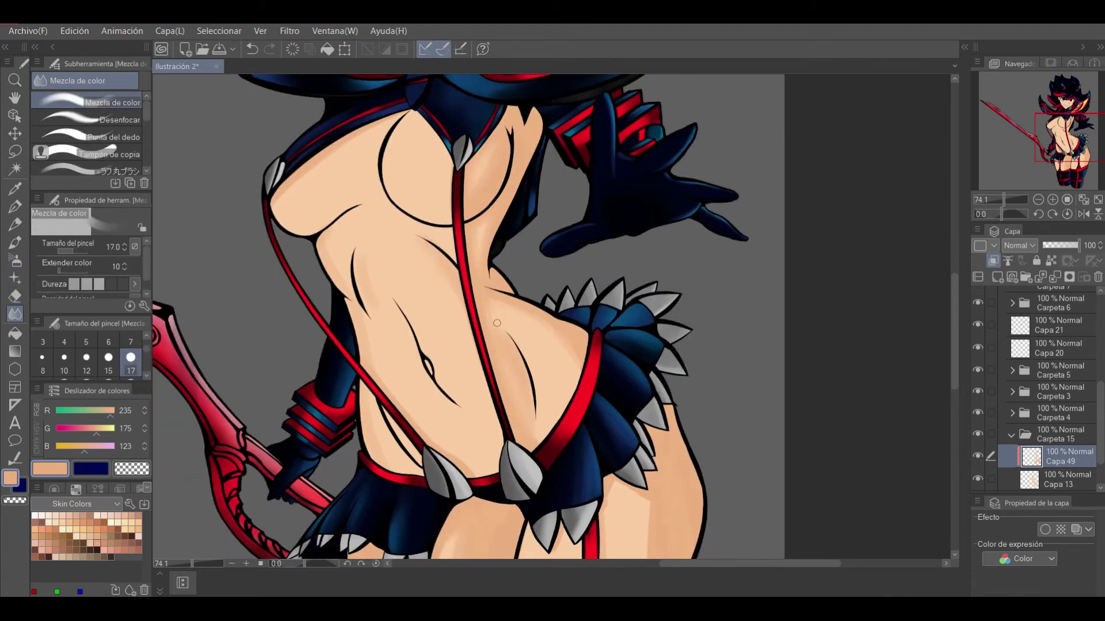
drag(477, 469, 523, 387)
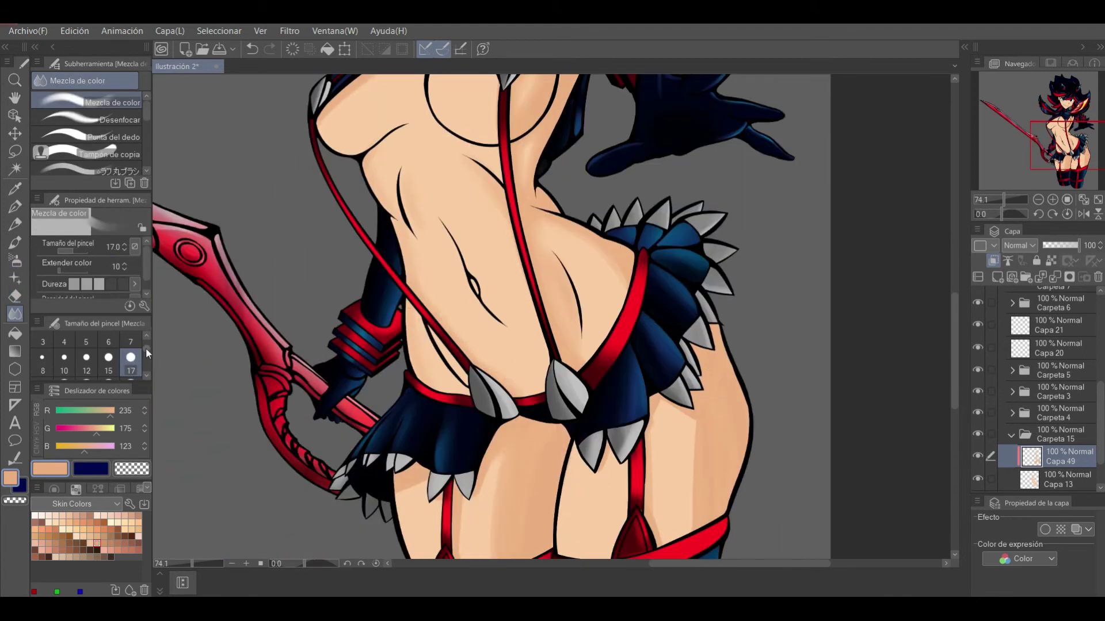
key(bracketright)
key(bracketright)
key(bracketright)
Draw a skin-tone lower lip below the mouth with the fine pen, then switch to the eraser
scroll(525, 443, down, 5)
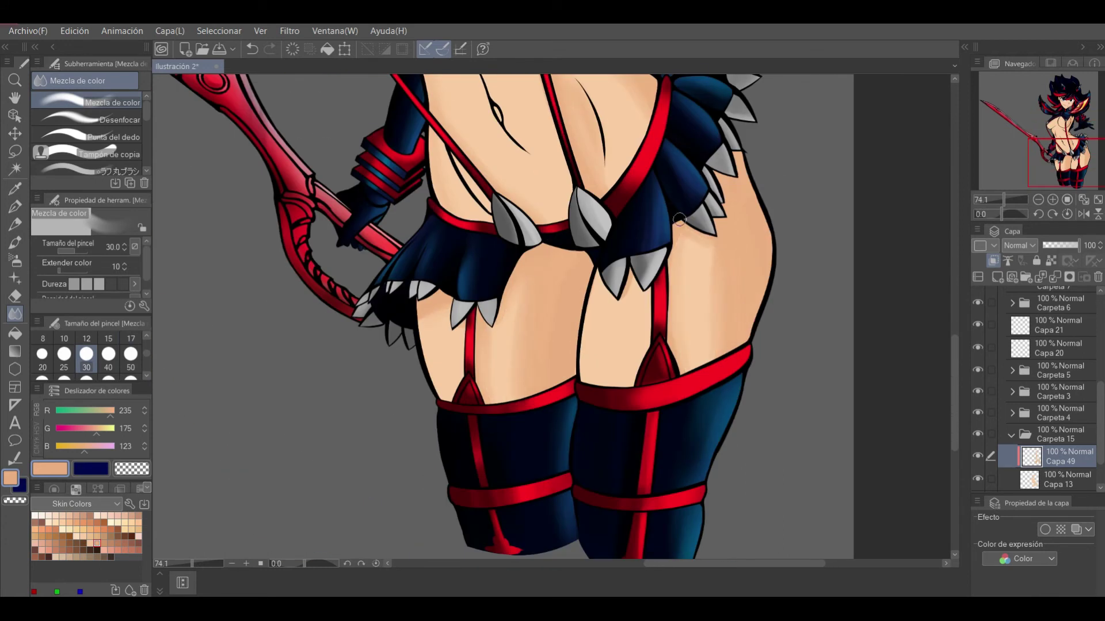
scroll(743, 262, up, 5)
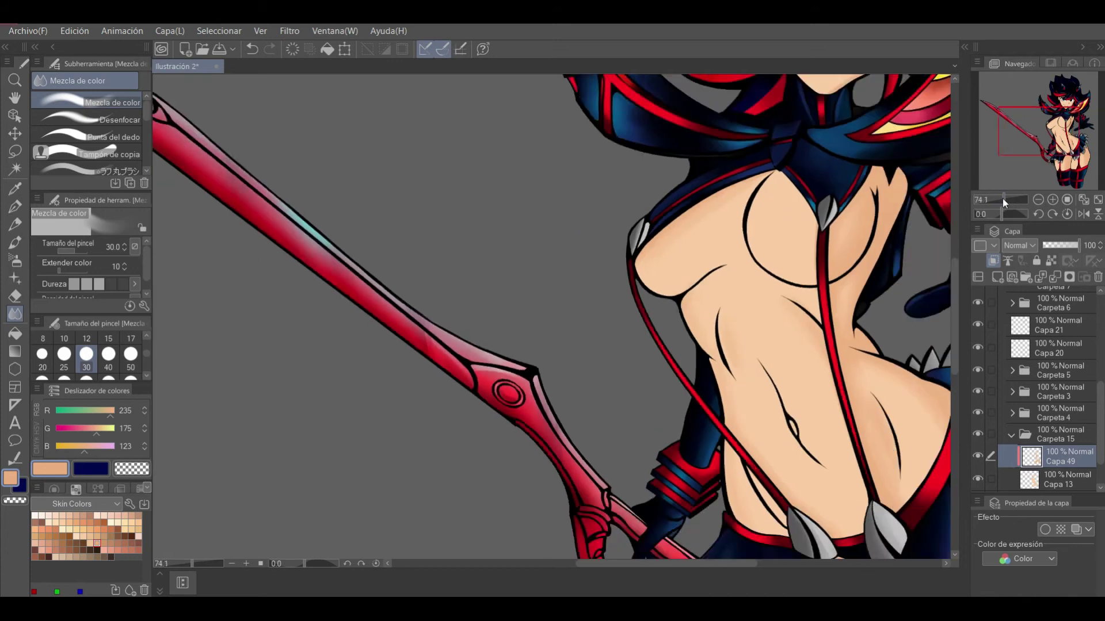
scroll(743, 262, up, 5)
key(p)
scroll(1003, 198, up, 4)
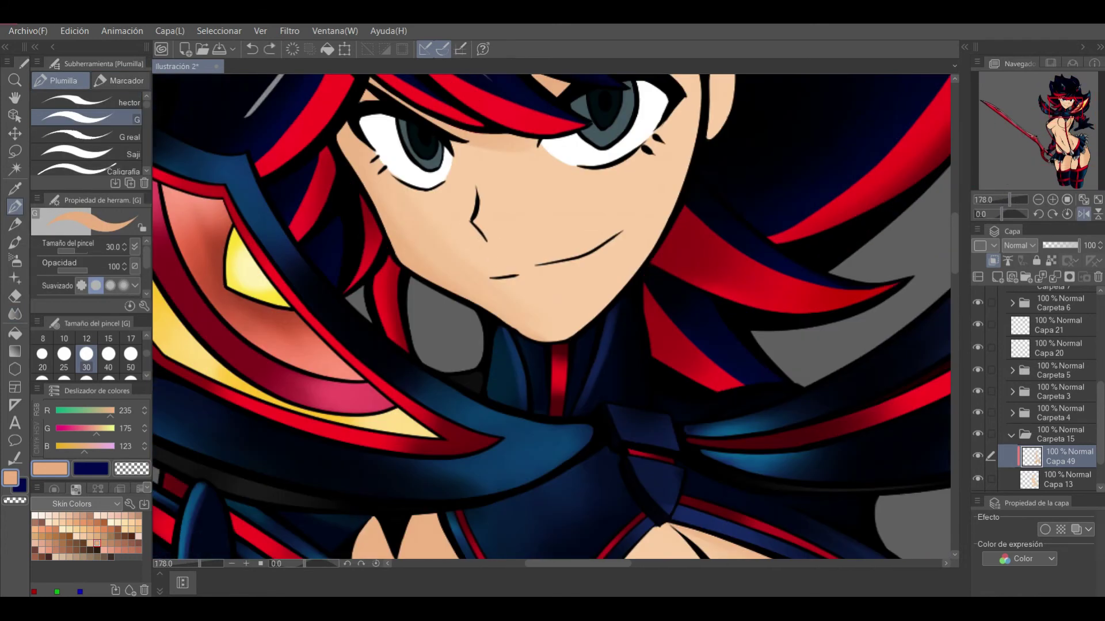
drag(534, 283, 573, 275)
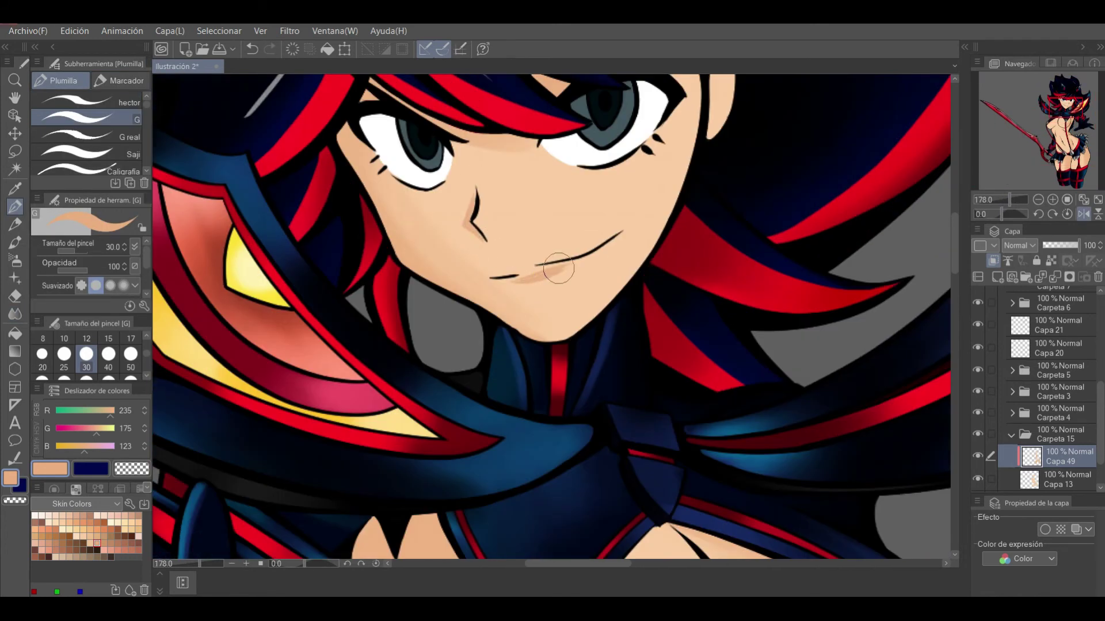
click(15, 295)
scroll(517, 290, down, 3)
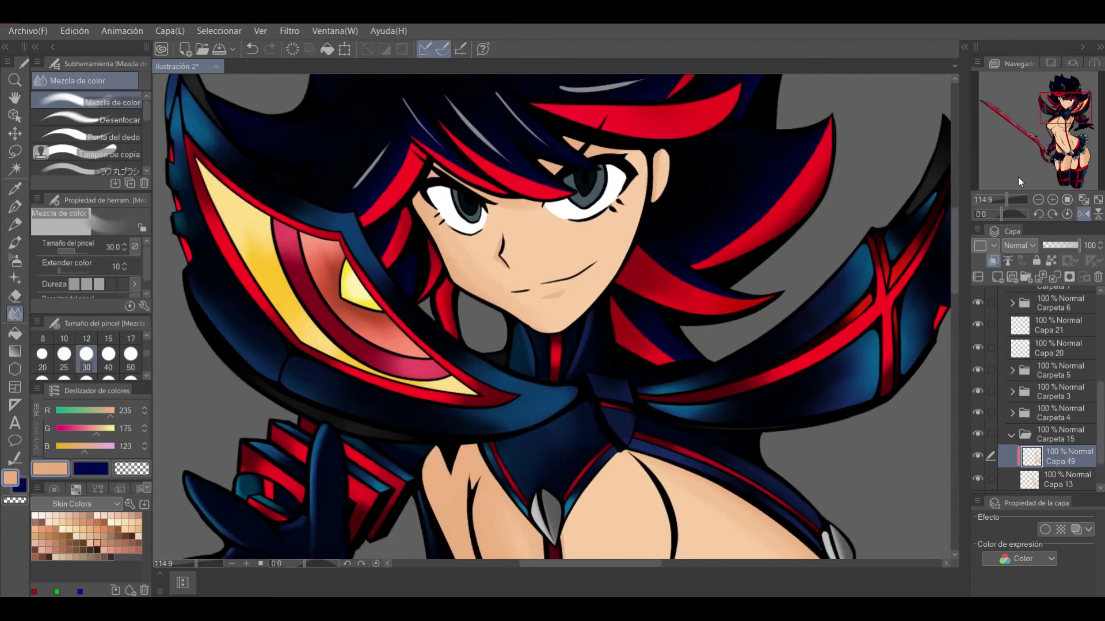
scroll(594, 287, down, 5)
scroll(594, 287, up, 2)
Shade the right side of the torso darker with the fine pen, then mirror the view
key(p)
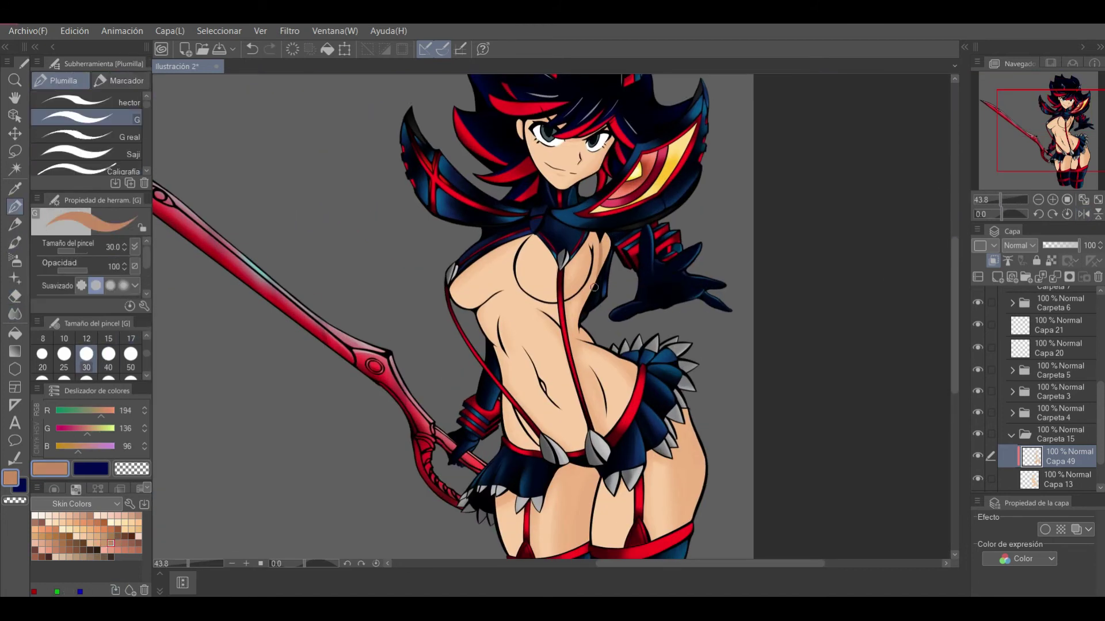
scroll(594, 287, up, 3)
mouse_move(630, 161)
mouse_down()
mouse_move(627, 264)
mouse_move(600, 326)
mouse_up()
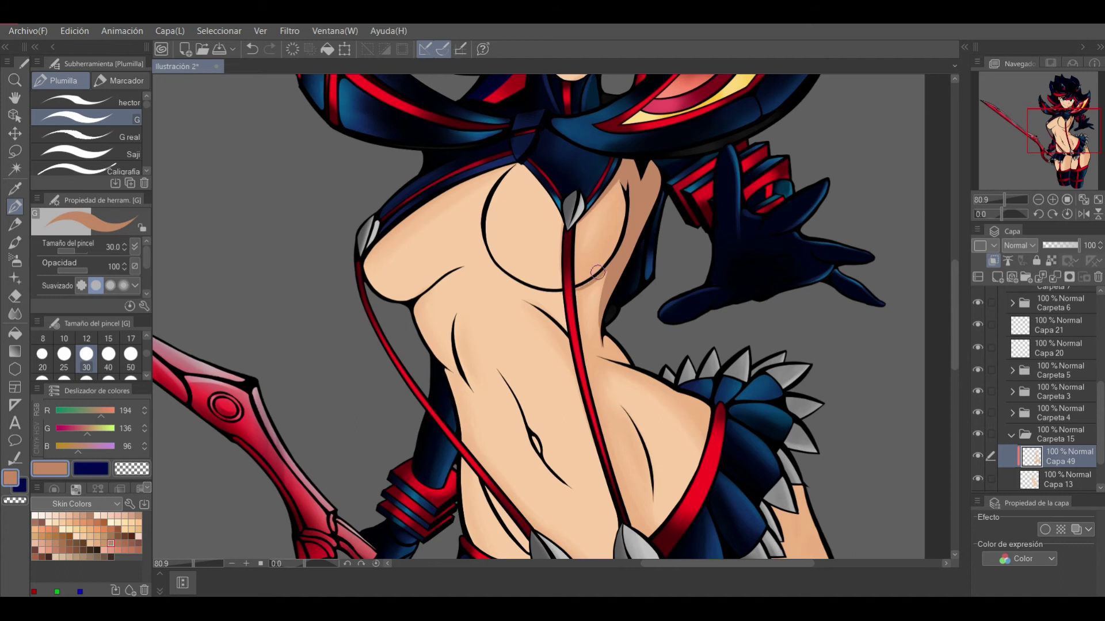
scroll(587, 281, up, 1)
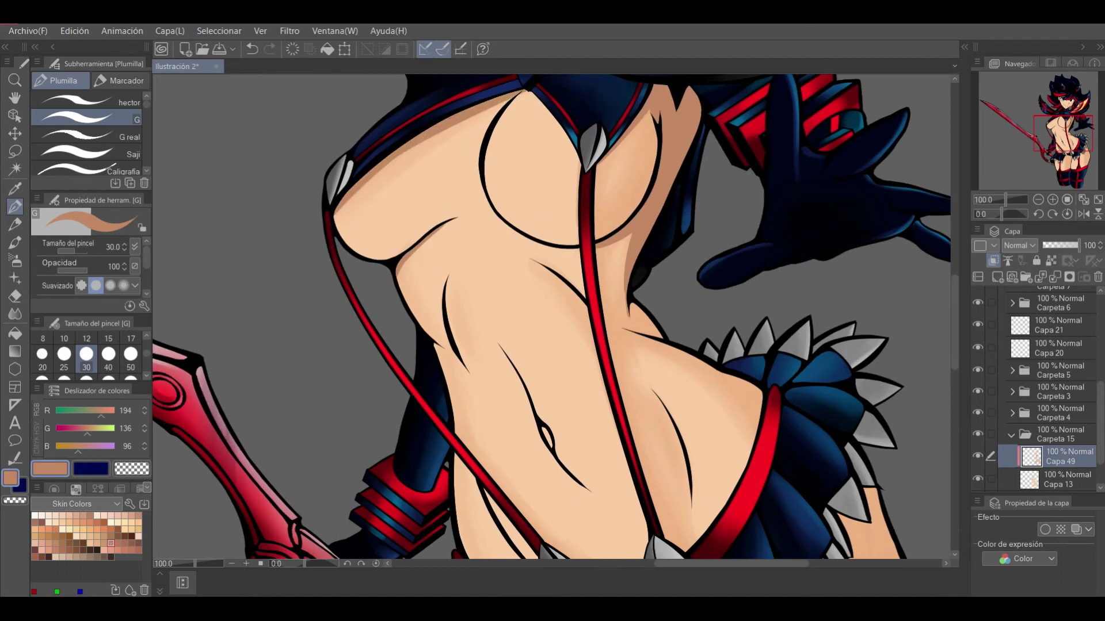
scroll(594, 242, down, 4)
drag(594, 241, 412, 384)
scroll(412, 384, up, 3)
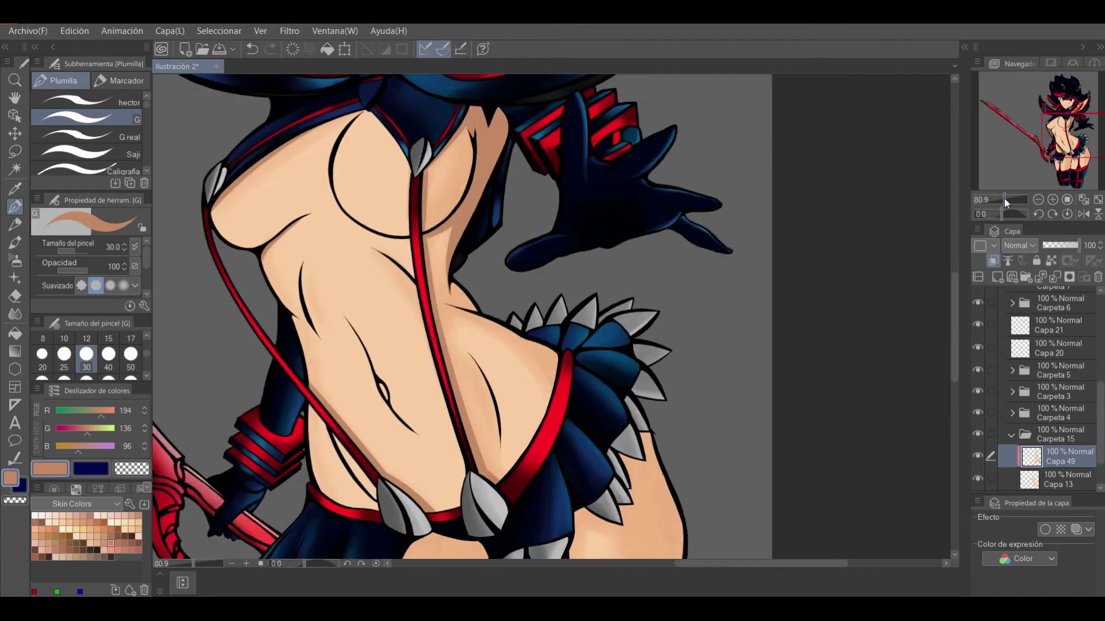
drag(1006, 214, 1002, 206)
scroll(399, 195, up, 2)
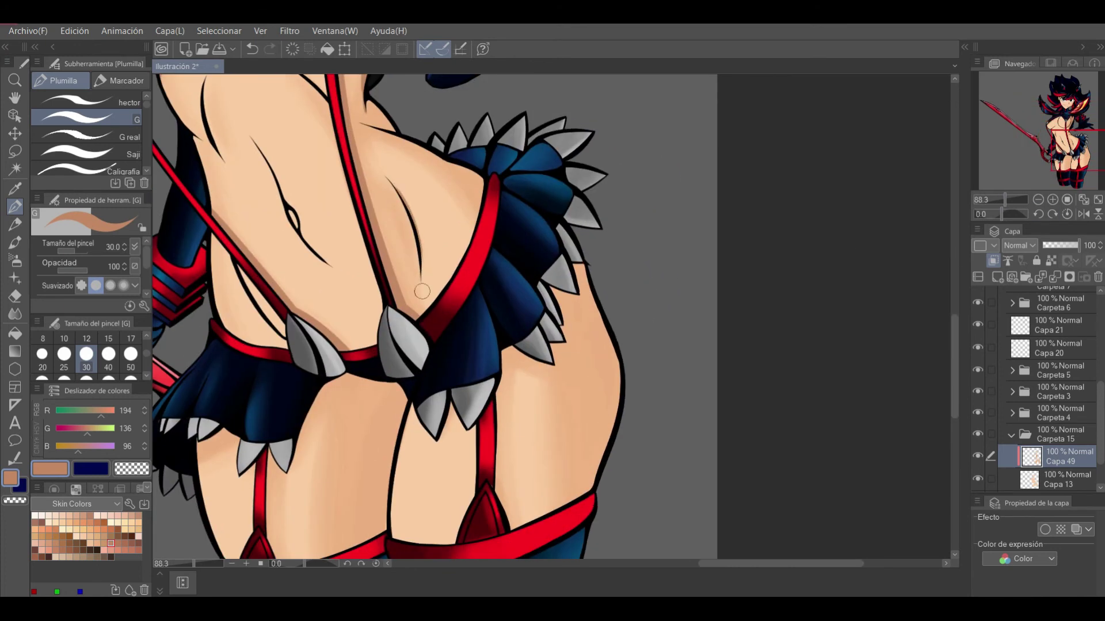
key(h)
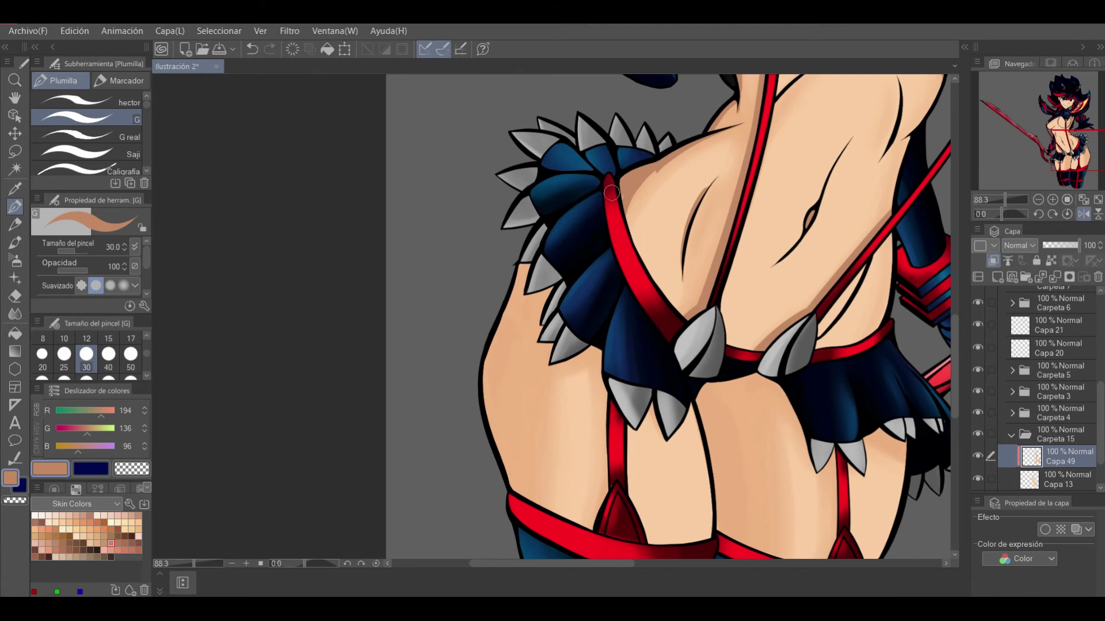
Paint darker skin on the hip, thigh and inner thigh, undoing two stray strokes
drag(1004, 199, 1002, 200)
mouse_move(518, 271)
mouse_down()
mouse_move(541, 494)
mouse_move(524, 477)
mouse_up()
drag(535, 294, 508, 390)
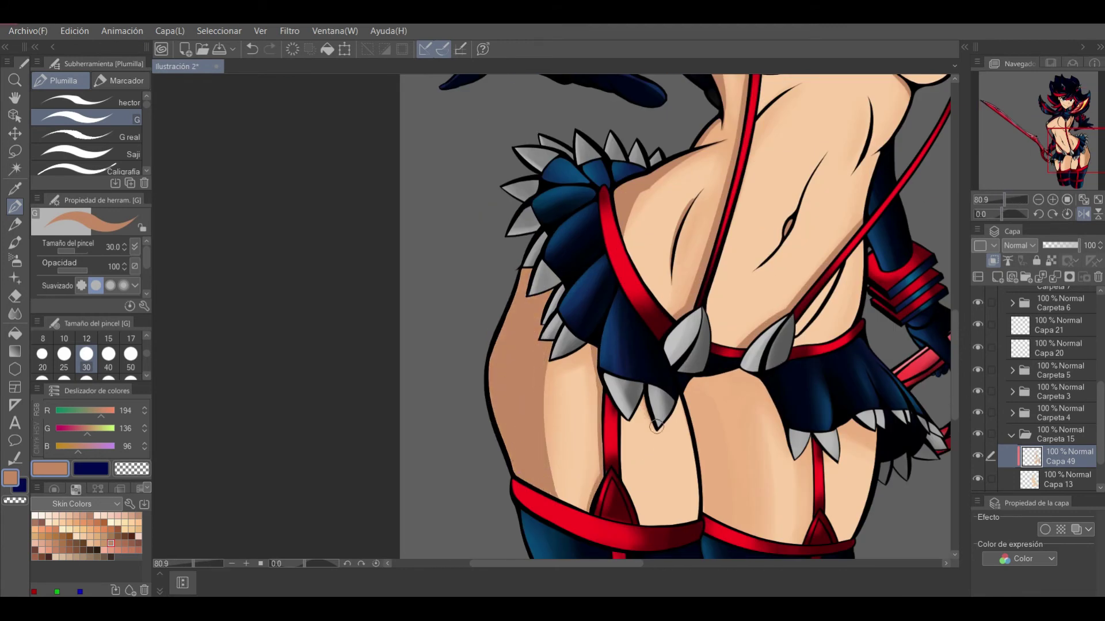
drag(995, 129, 982, 157)
drag(469, 233, 460, 391)
drag(429, 242, 437, 303)
drag(477, 334, 483, 394)
drag(480, 233, 517, 316)
key(ctrl+z)
key(ctrl+z)
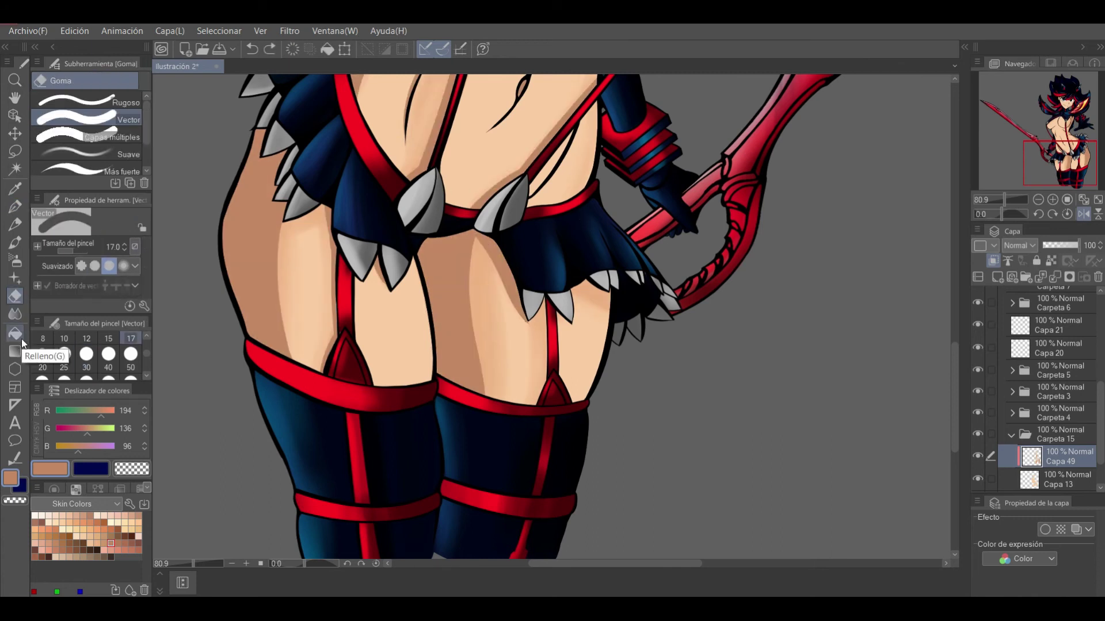
key(ctrl+z)
Unmirror the view, blend the shading, and add a new layer for skin highlights
key(h)
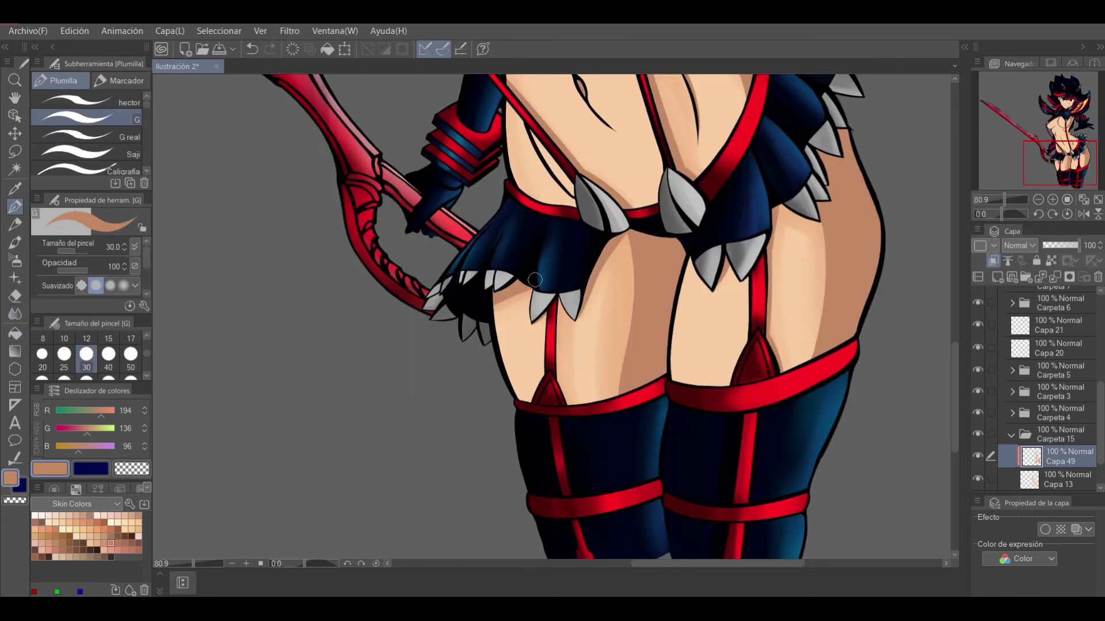
drag(1012, 200, 997, 201)
scroll(1018, 143, up, 5)
key(j)
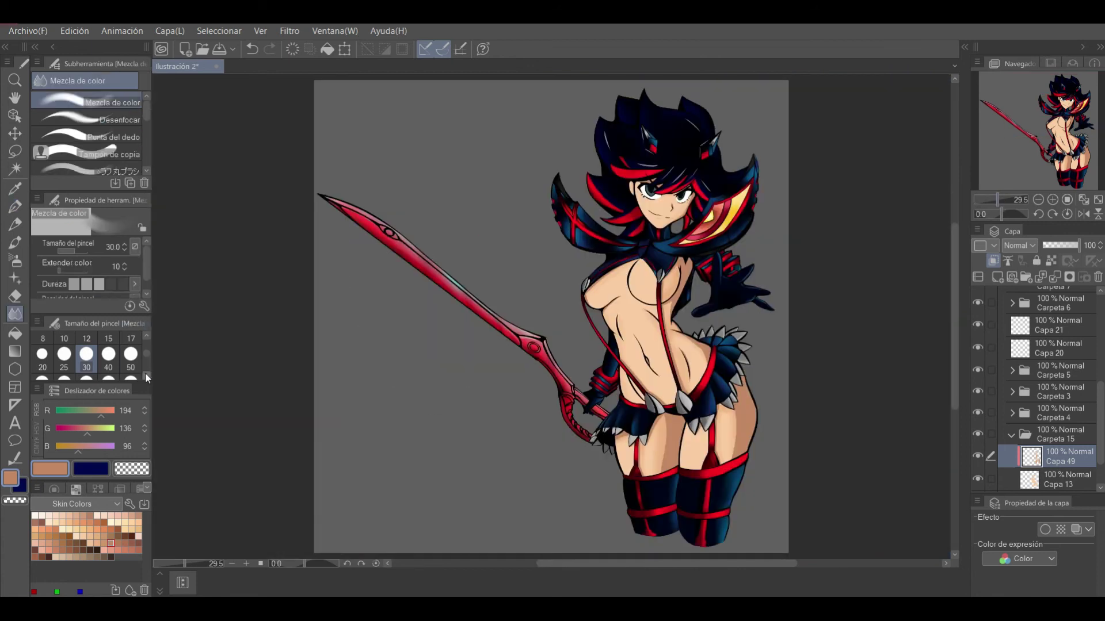
scroll(588, 296, up, 3)
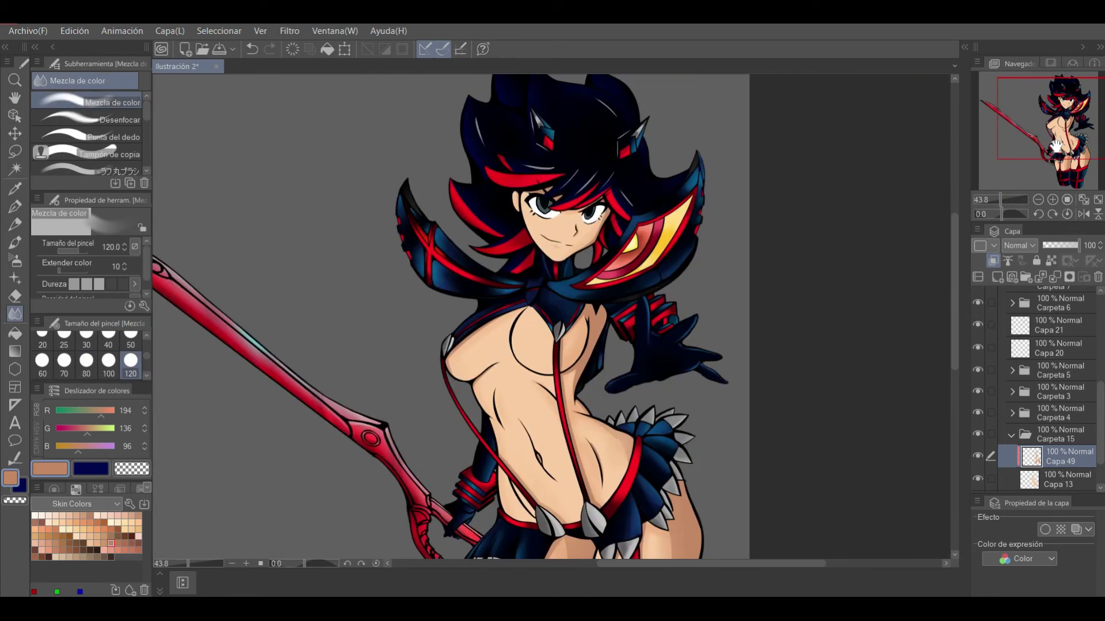
key(ctrl+shift+n)
Airbrush a light skin highlight on the chest with a smaller brush and blend it
key(b)
drag(570, 230, 590, 309)
drag(534, 262, 528, 194)
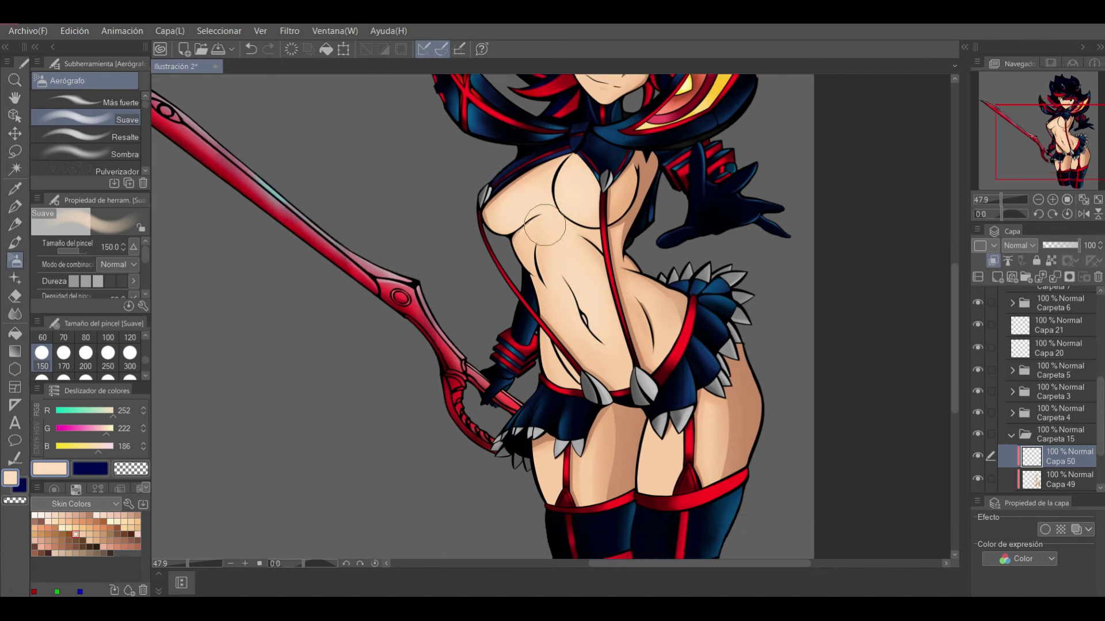
key(bracketleft)
key(bracketleft)
key(bracketleft)
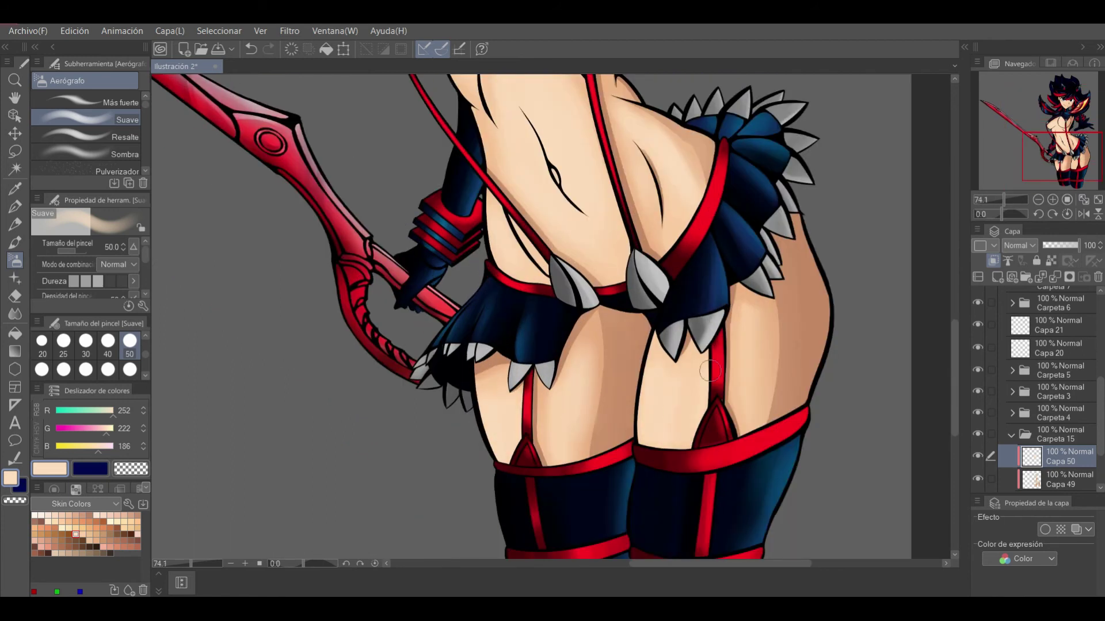
key(j)
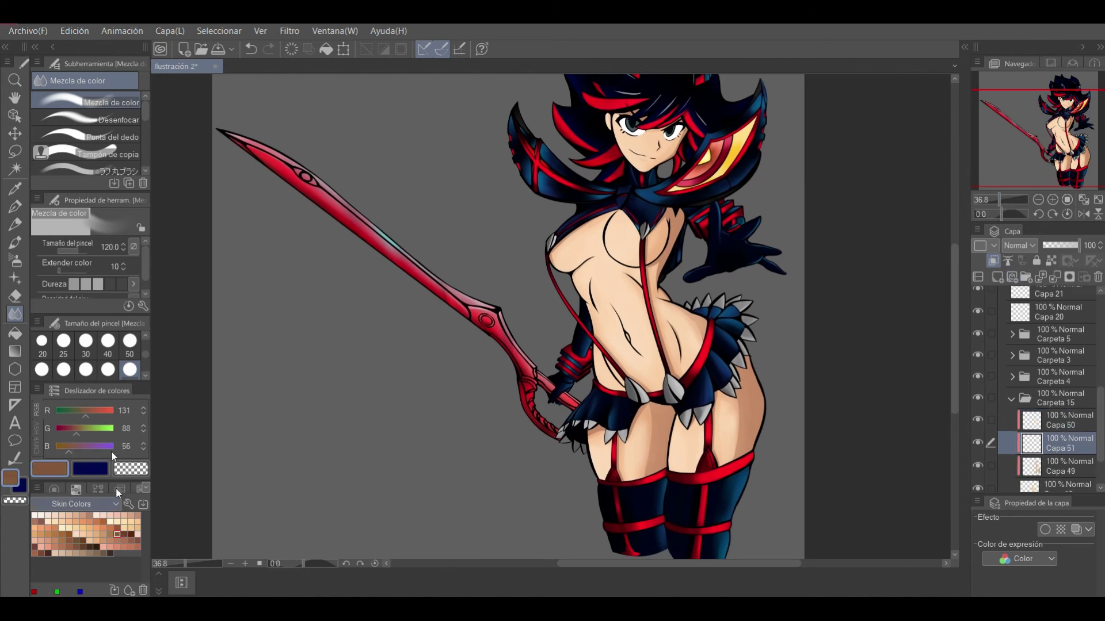
key(b)
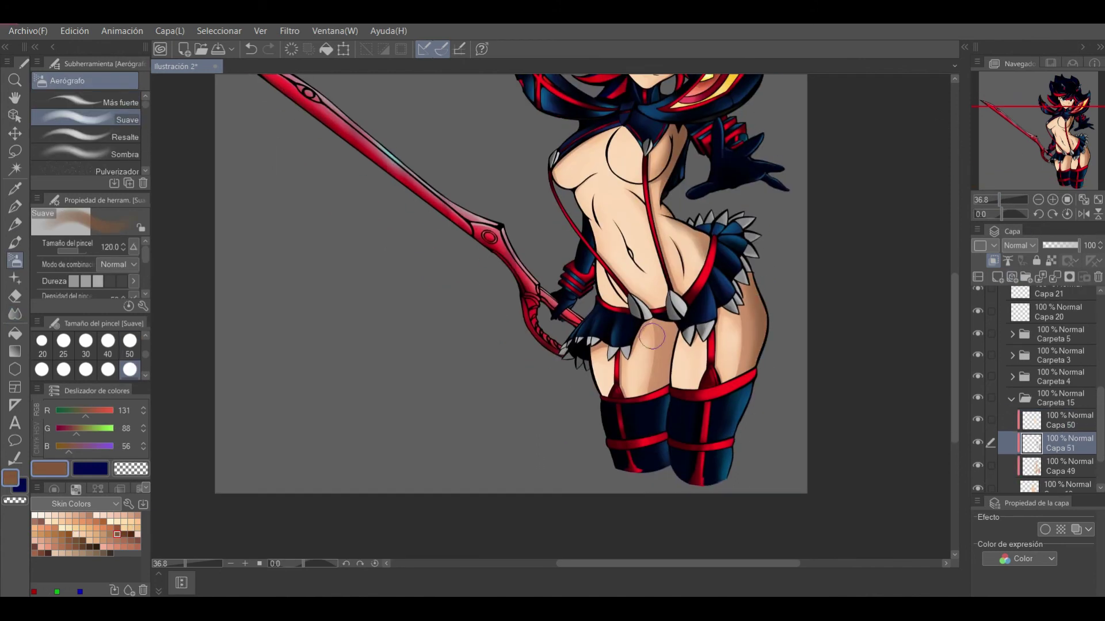
Erase stray highlights on Capa 50 and blend the skin colours
key(e)
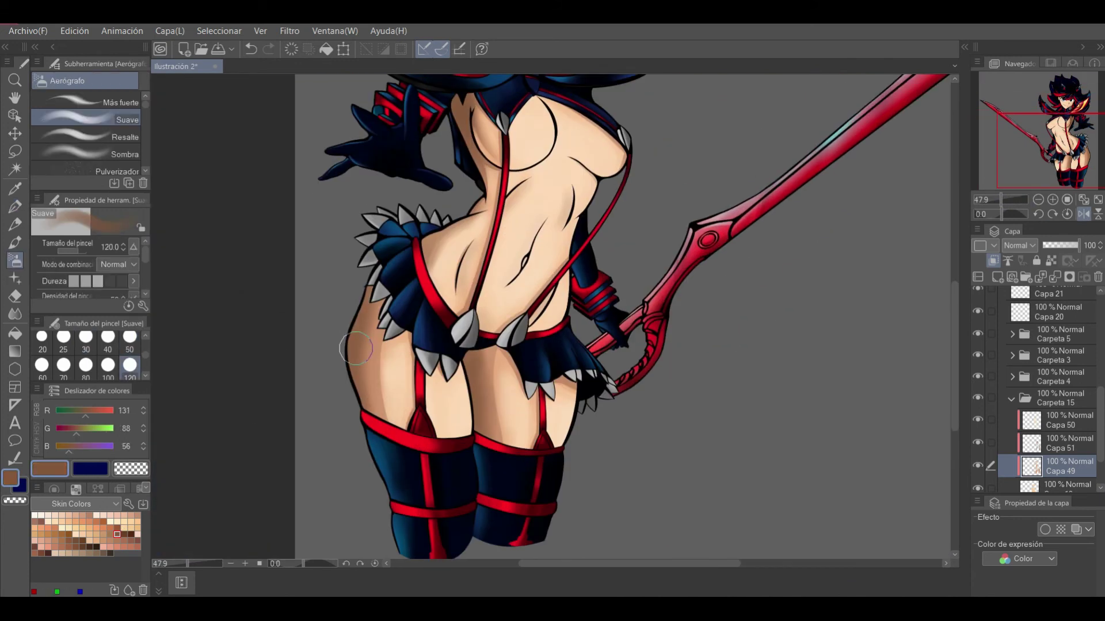
click(1061, 421)
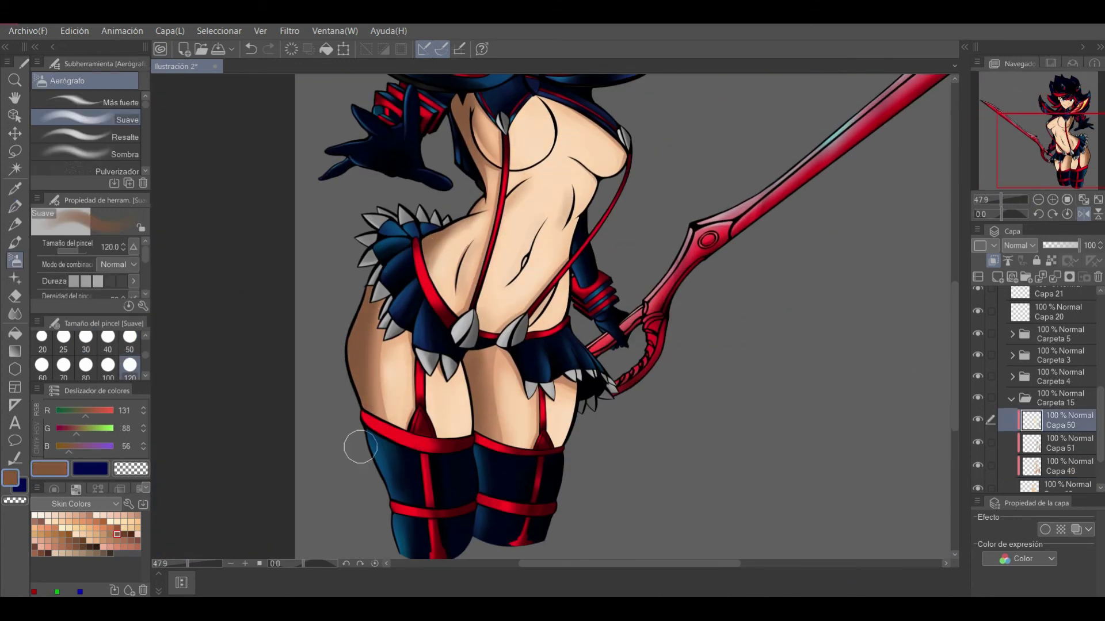
key(e)
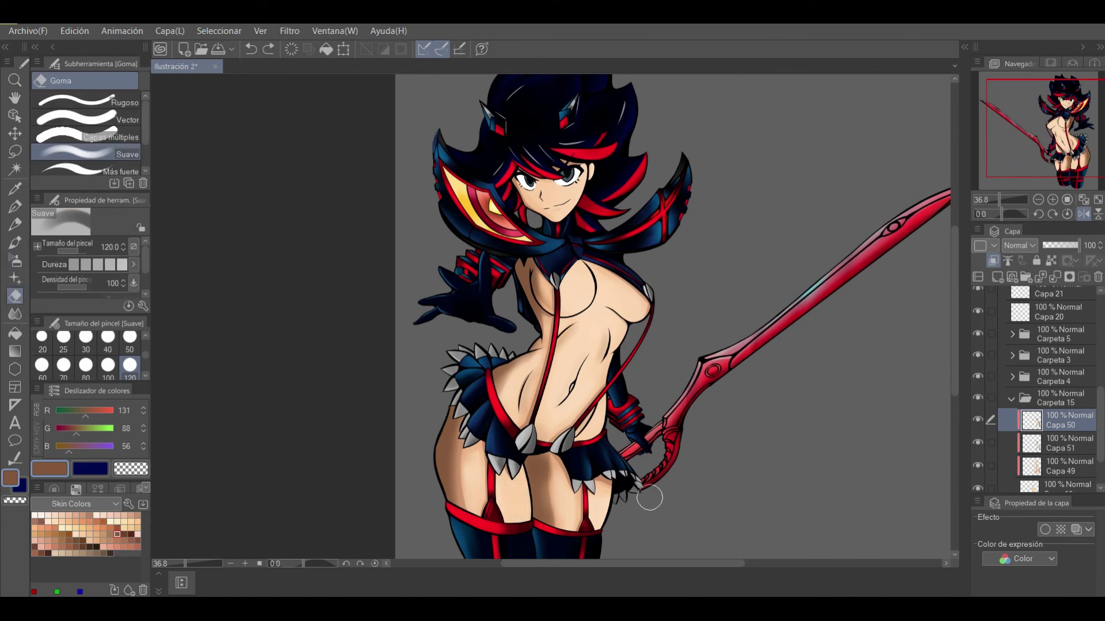
scroll(649, 498, down, 2)
key(j)
Add a new layer and airbrush a faint red blush across the chest
drag(998, 204, 1000, 206)
key(h)
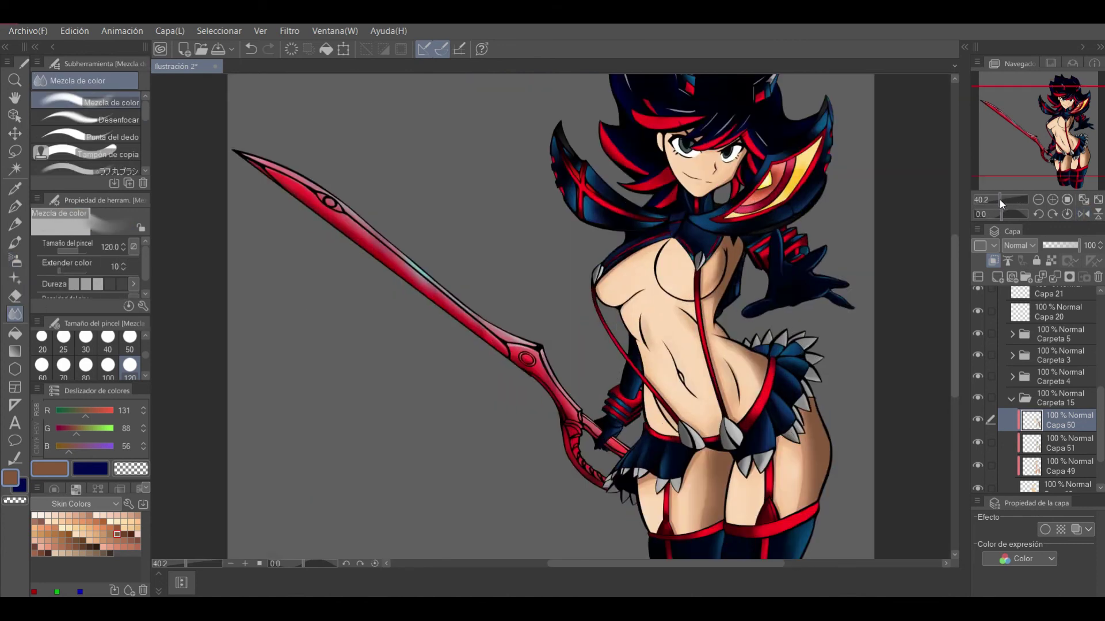
key(b)
key(ctrl+shift+n)
drag(477, 253, 518, 287)
Reset the view to the face, add a face-shading layer and choose a grey colour
click(1083, 200)
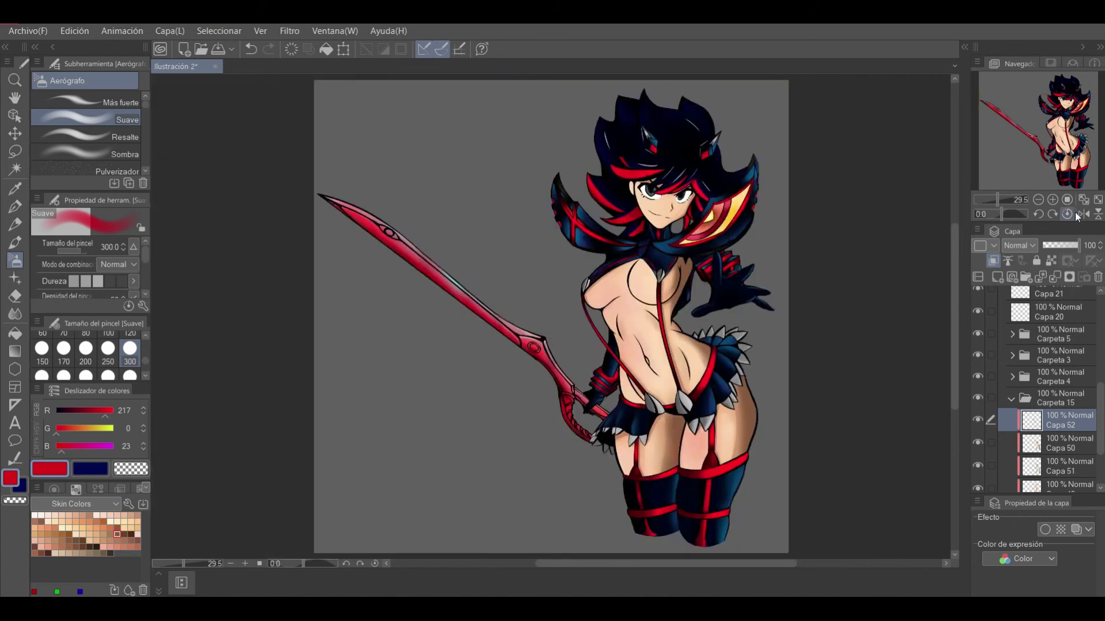
key(j)
click(1082, 214)
drag(1000, 200, 1007, 199)
drag(1033, 132, 1059, 103)
scroll(978, 371, up, 3)
click(1059, 397)
click(997, 277)
click(54, 489)
Shade the face with the pen and blend the tones together
key(p)
scroll(684, 274, up, 2)
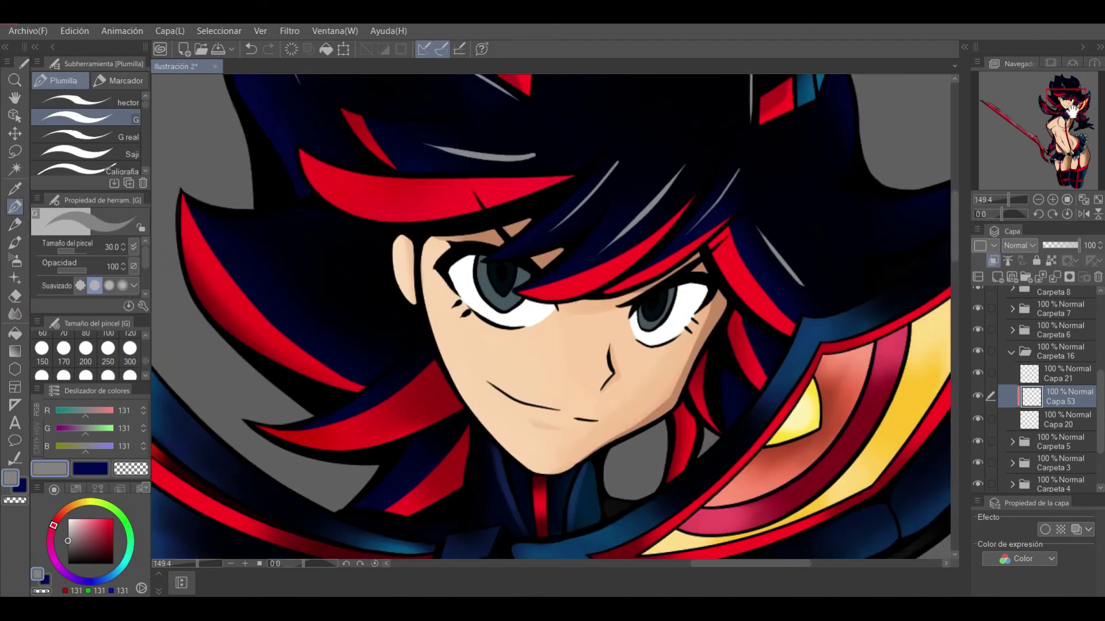
scroll(685, 273, up, 2)
key(ctrl+0)
scroll(571, 289, up, 5)
key(j)
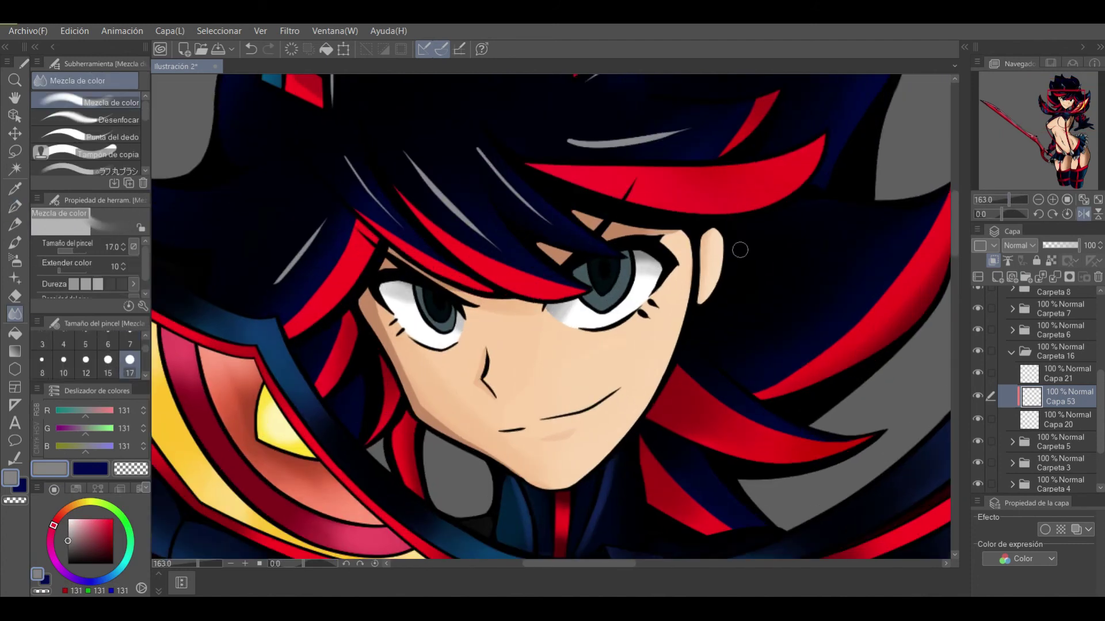
scroll(740, 250, down, 2)
scroll(739, 250, down, 1)
Add an eye-shading layer, eyedrop the iris colour, then pick a darker iris shade and light grey highlight
key(ctrl+shift+n)
scroll(627, 269, up, 2)
scroll(627, 269, up, 1)
key(i)
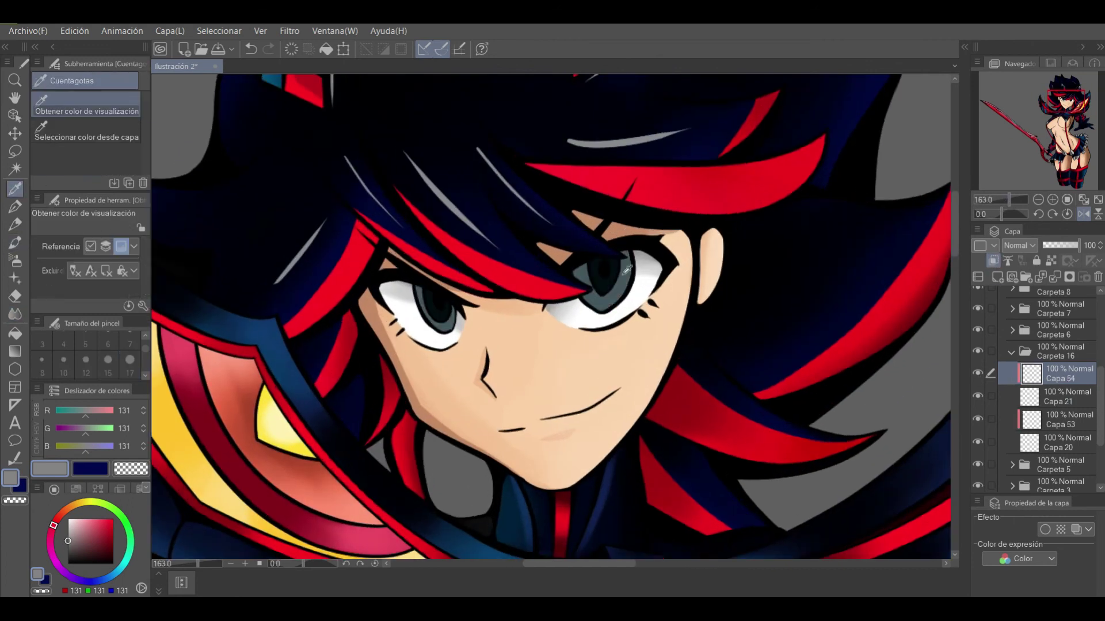
click(627, 269)
key(b)
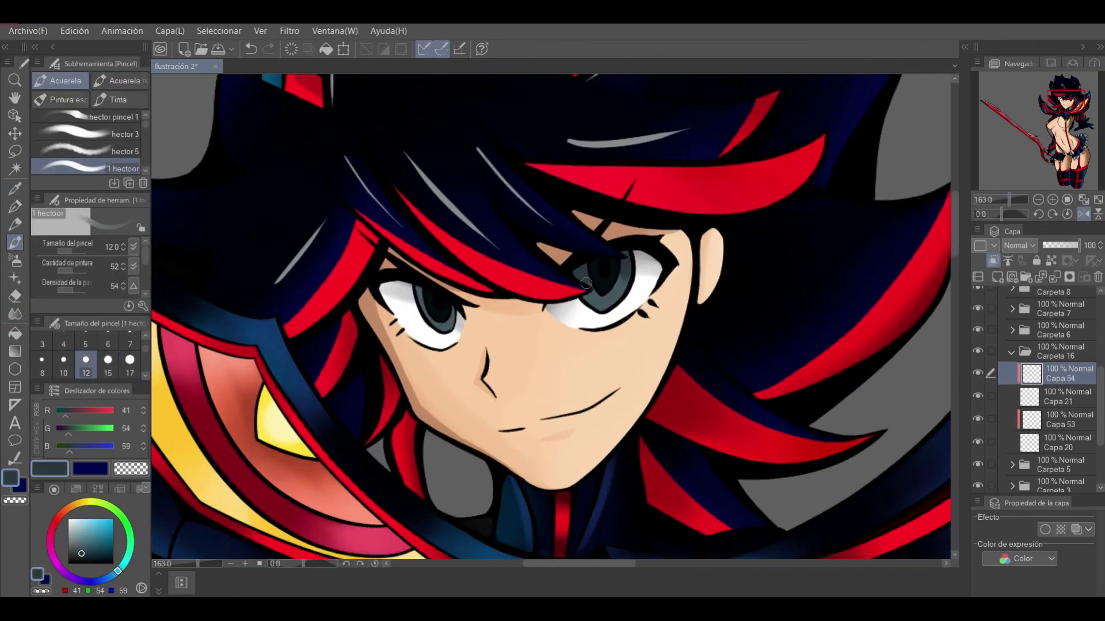
alt+click(263, 517)
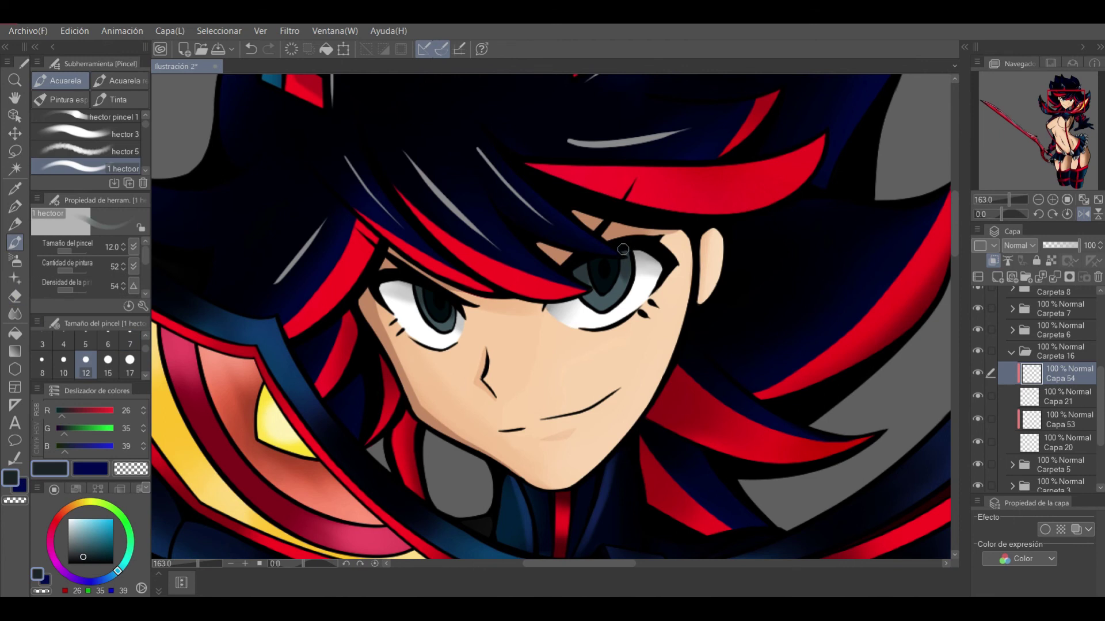
alt+click(744, 293)
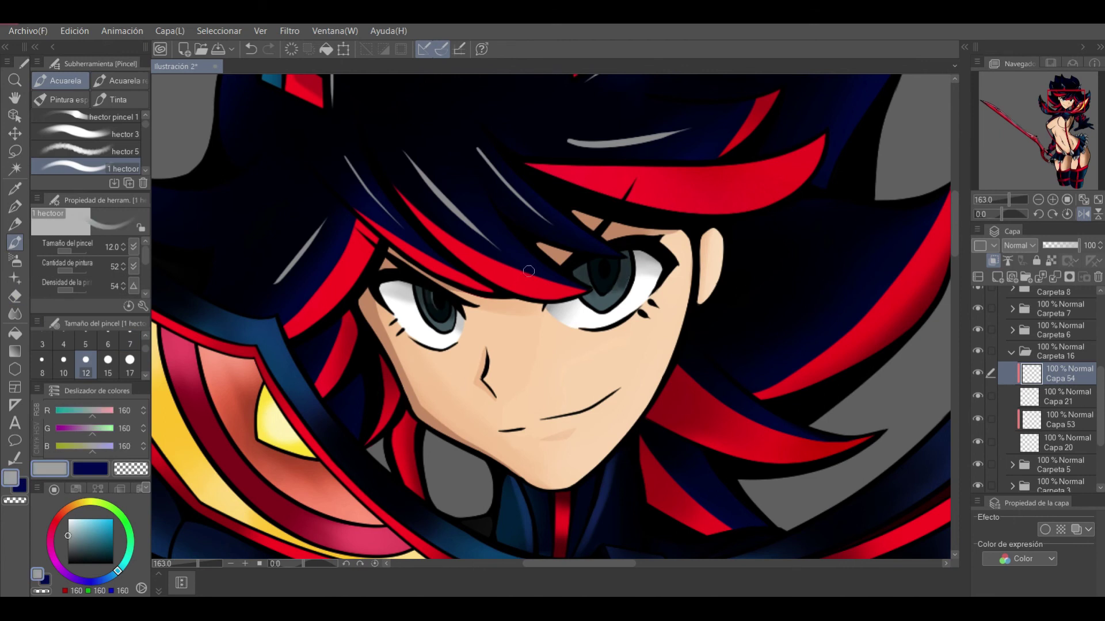
scroll(607, 274, down, 2)
scroll(576, 253, down, 3)
scroll(522, 217, up, 6)
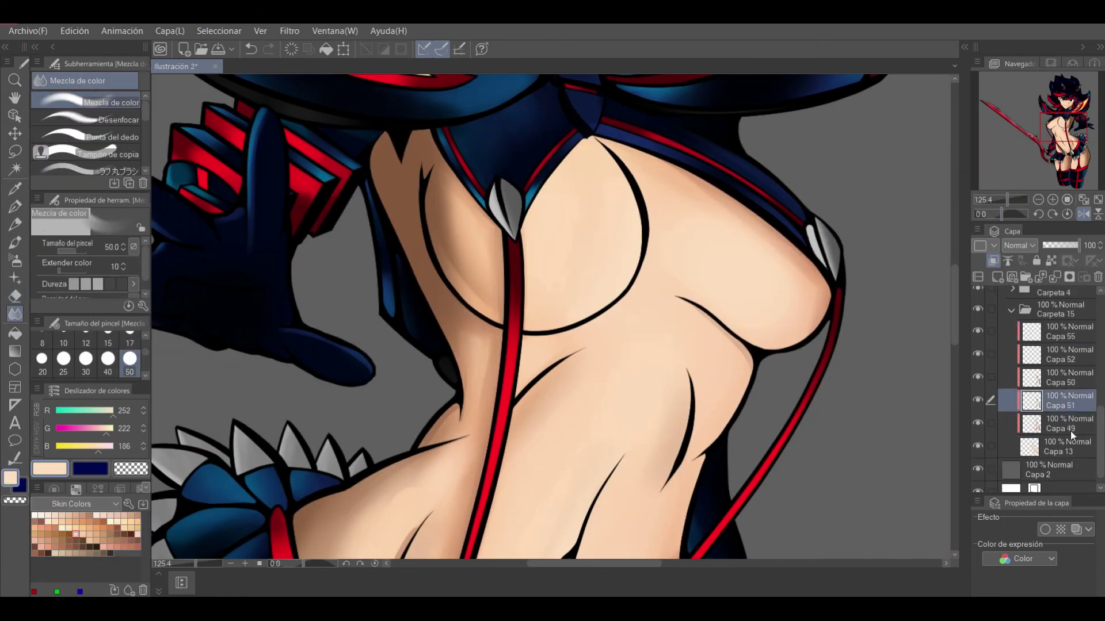
click(1071, 435)
scroll(536, 311, down, 2)
scroll(536, 311, down, 2)
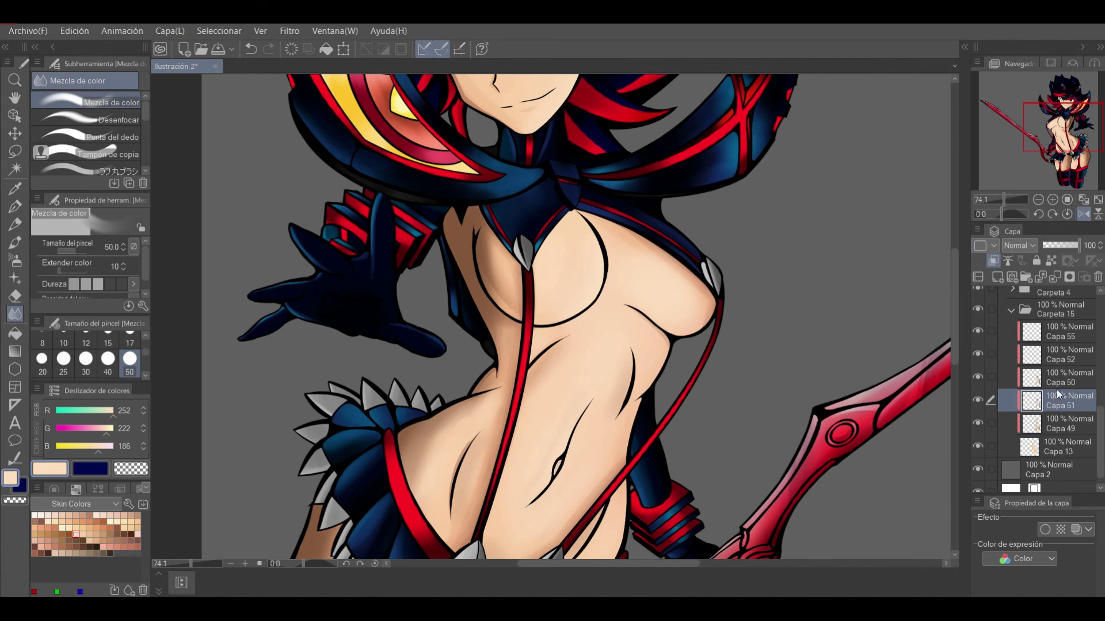
click(23, 242)
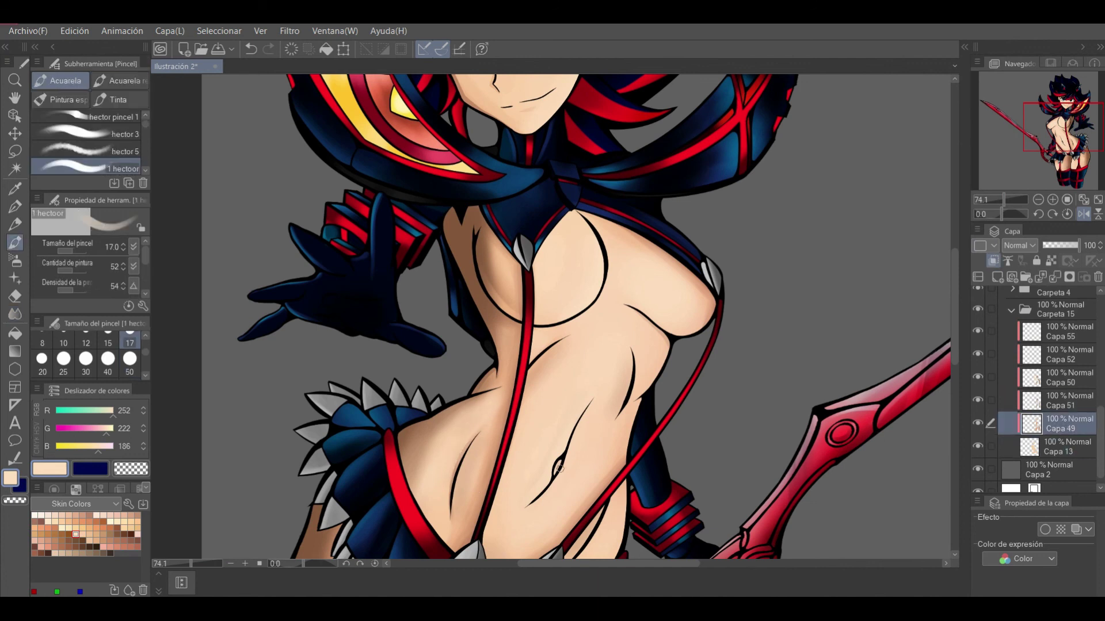
mouse_move(1003, 200)
mouse_down()
mouse_move(984, 199)
mouse_move(999, 200)
mouse_up()
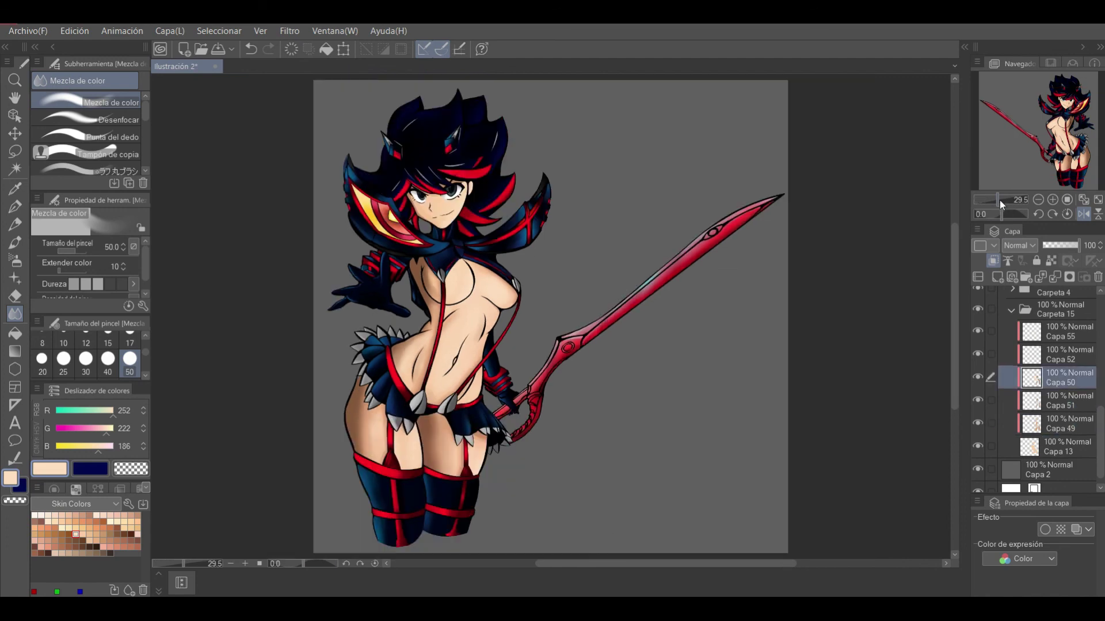